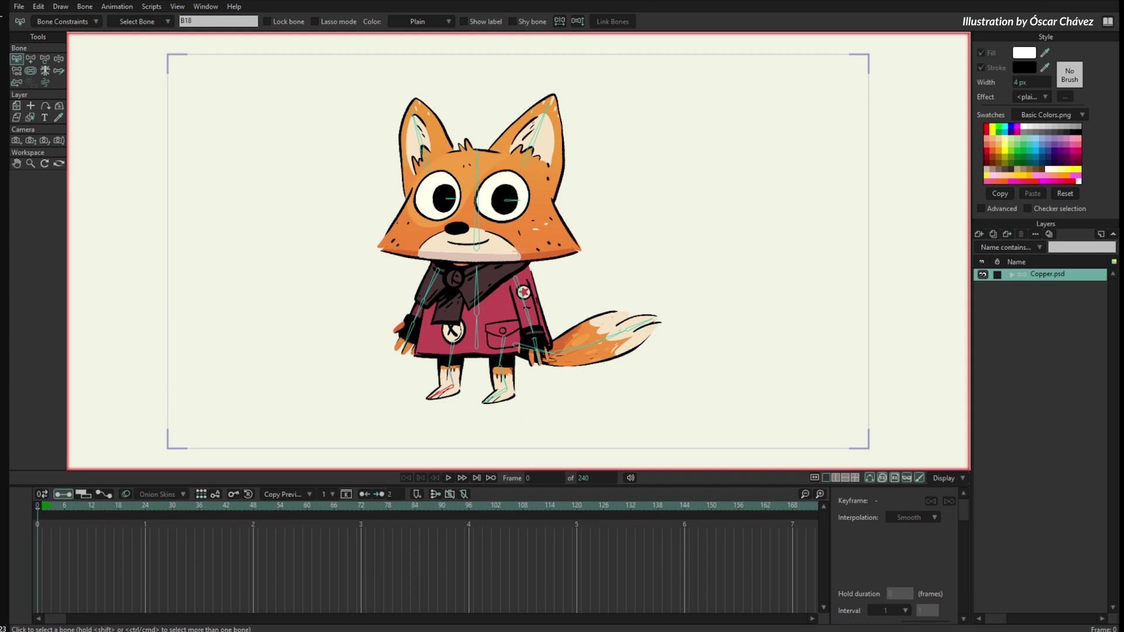
Step: Test the fox rig with Manipulate Bones by flexing the arms, head, torso, legs, tail and ears
click(58, 57)
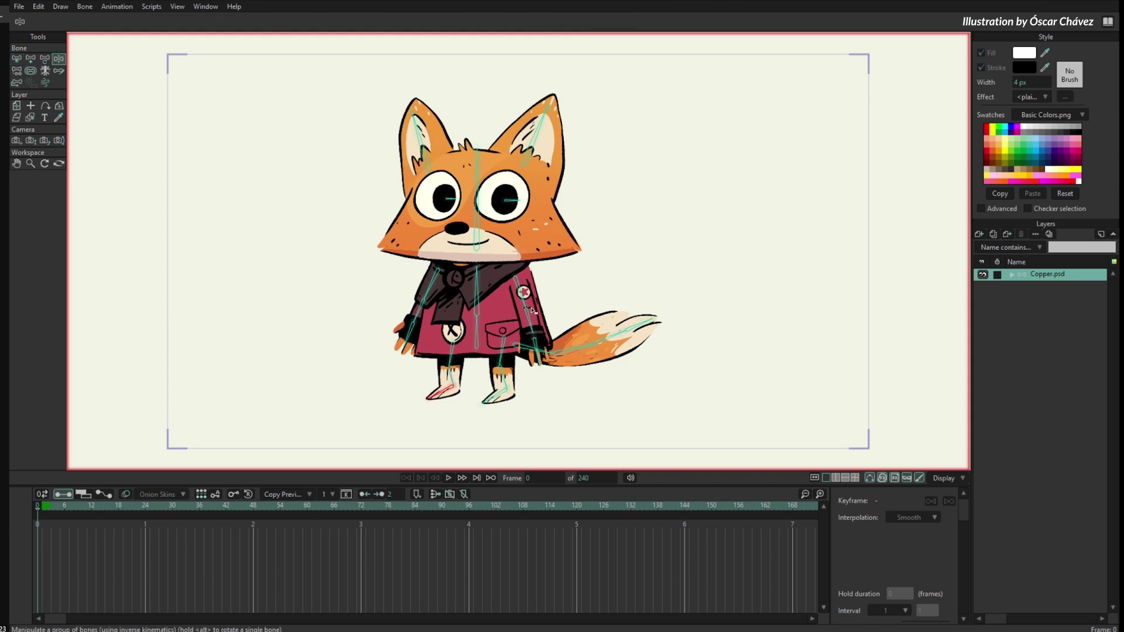
mouse_move(533, 310)
mouse_down()
mouse_move(603, 286)
mouse_move(556, 328)
mouse_move(553, 319)
mouse_up()
mouse_move(421, 311)
mouse_down()
mouse_move(398, 282)
mouse_move(410, 310)
mouse_up()
mouse_move(477, 176)
mouse_down()
mouse_move(443, 182)
mouse_move(477, 175)
mouse_up()
mouse_move(477, 270)
mouse_down()
mouse_move(461, 264)
mouse_move(472, 267)
mouse_up()
drag(476, 339, 468, 346)
drag(445, 387, 519, 382)
drag(446, 382, 454, 387)
drag(563, 355, 530, 320)
drag(397, 314, 429, 328)
mouse_move(522, 130)
mouse_down()
mouse_move(510, 124)
mouse_move(541, 135)
mouse_up()
drag(399, 133, 413, 130)
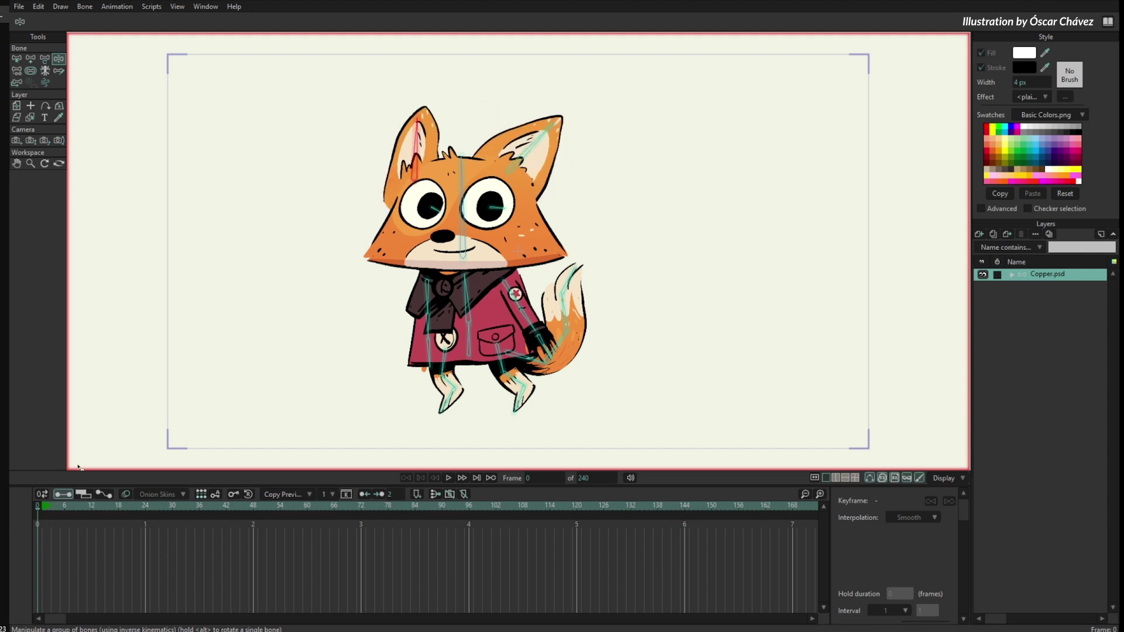
click(16, 57)
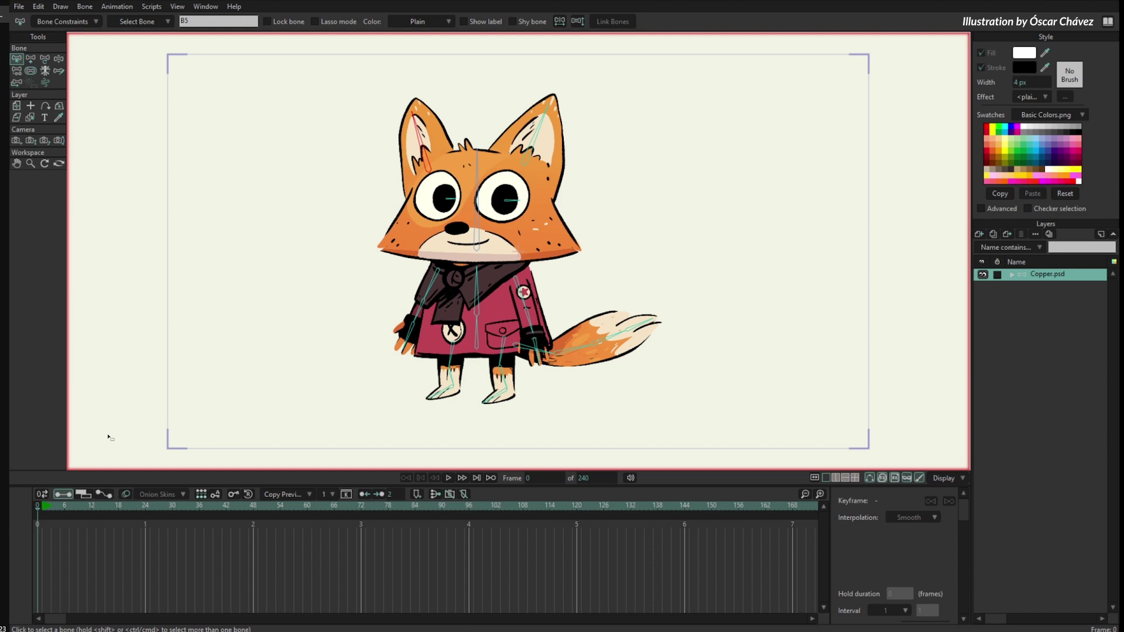
Step: Animate the fox's torso bone tilting from side to side with Transform Bone, keying frames 12, 22, 30, 40 and 46
drag(54, 513, 97, 526)
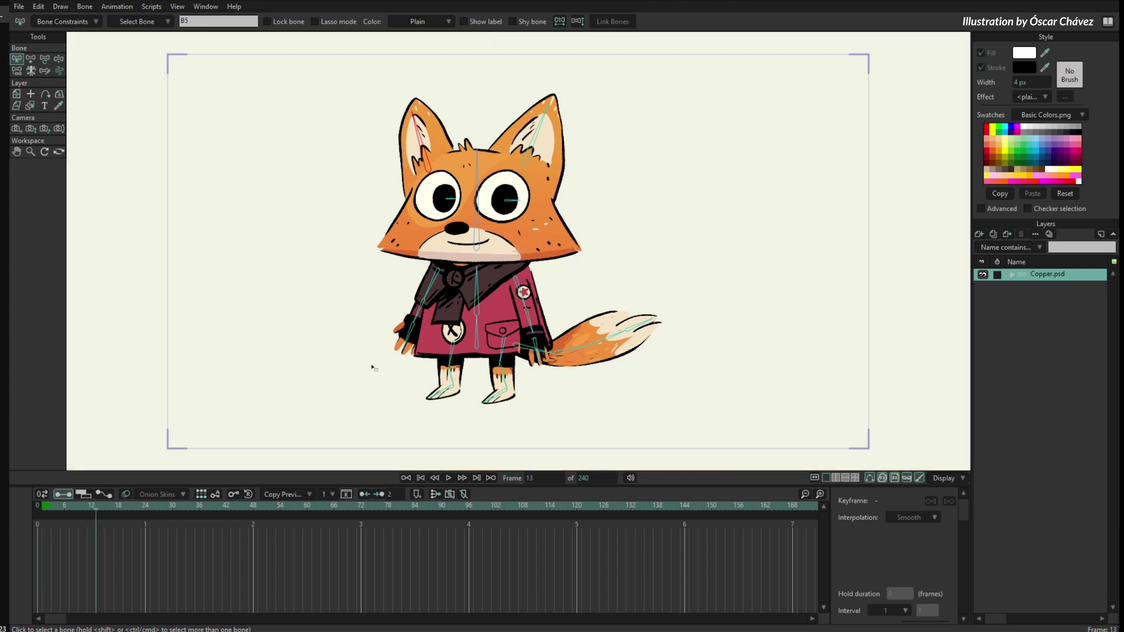
click(43, 59)
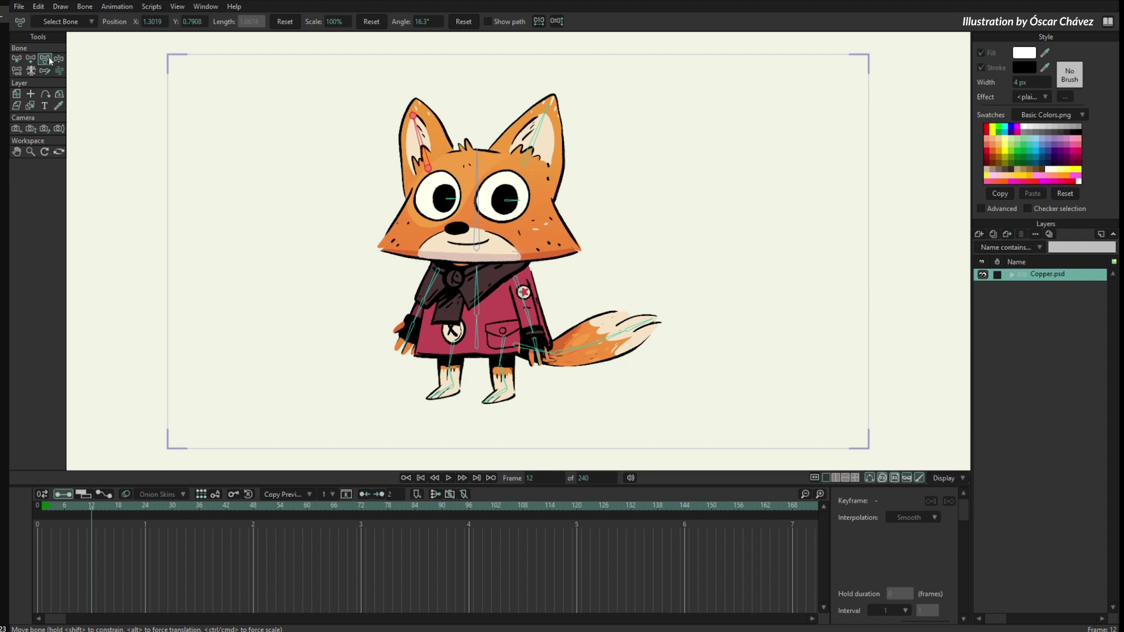
mouse_move(477, 332)
mouse_down()
mouse_move(445, 327)
mouse_move(492, 324)
mouse_move(467, 329)
mouse_move(487, 327)
mouse_move(478, 352)
mouse_up()
click(163, 510)
click(171, 505)
click(244, 505)
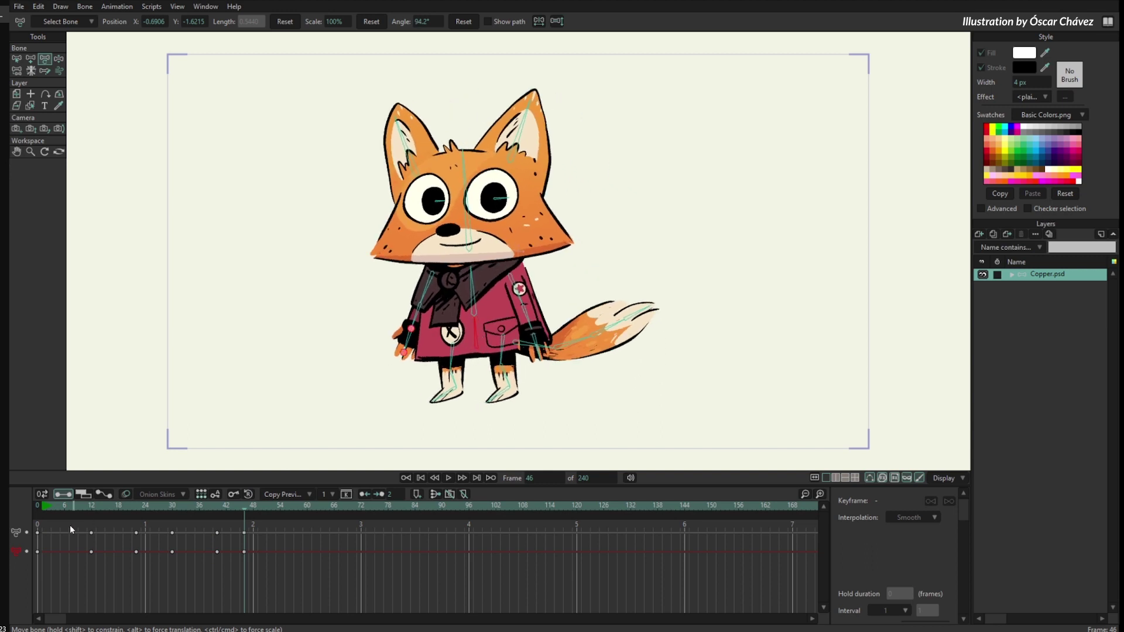
Step: Limit the playback range to frames 1 to 78 and play the body sway animation
drag(49, 506, 320, 521)
drag(265, 555, 289, 555)
drag(361, 512, 389, 509)
click(41, 506)
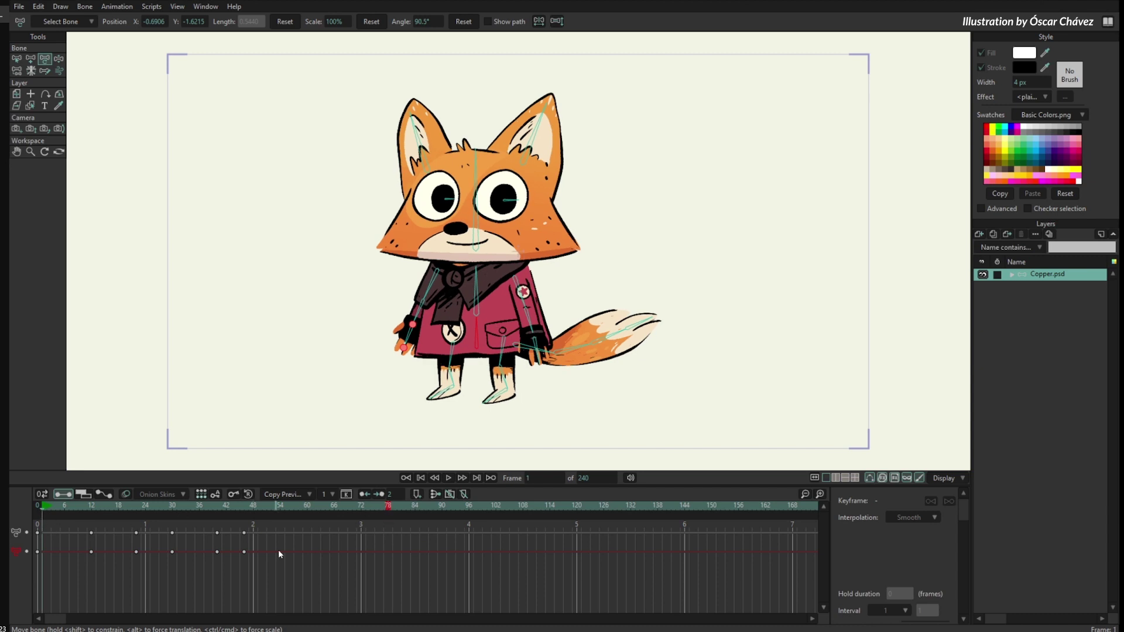
click(448, 478)
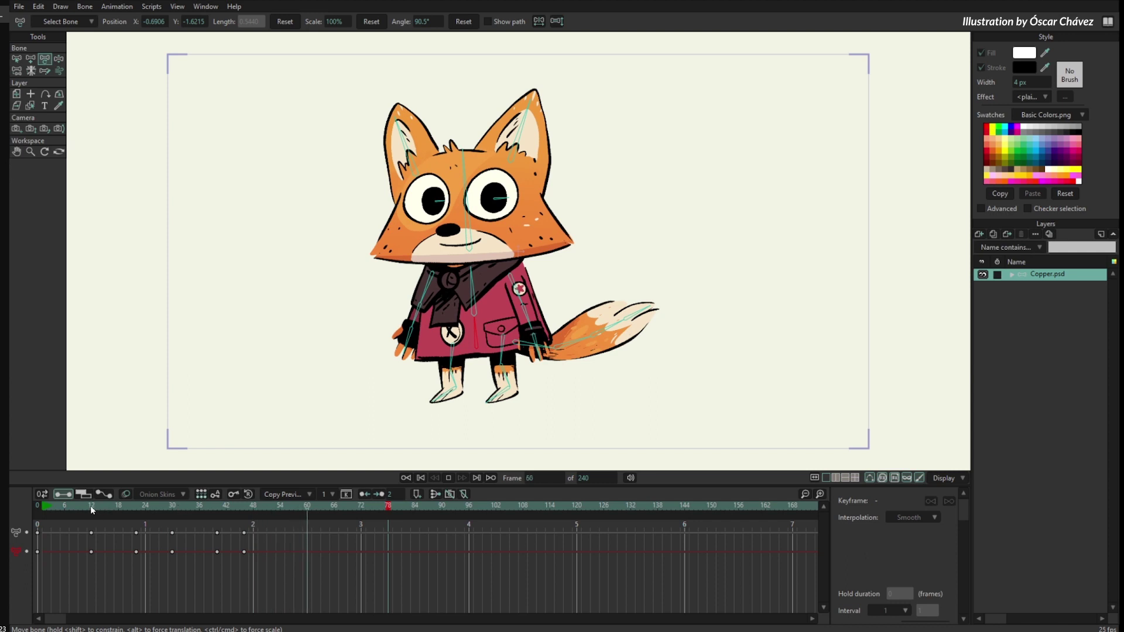
Step: Try playback starting at frame 21 and without an end limit, and restore the range to frames 1 to 78
drag(90, 504, 139, 534)
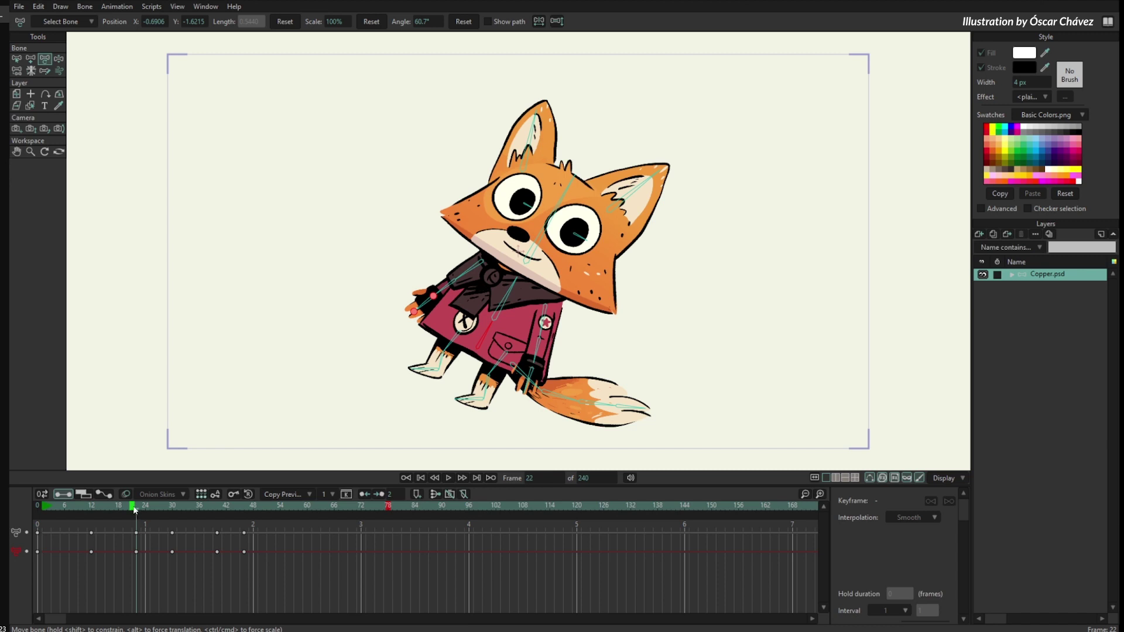
click(132, 511)
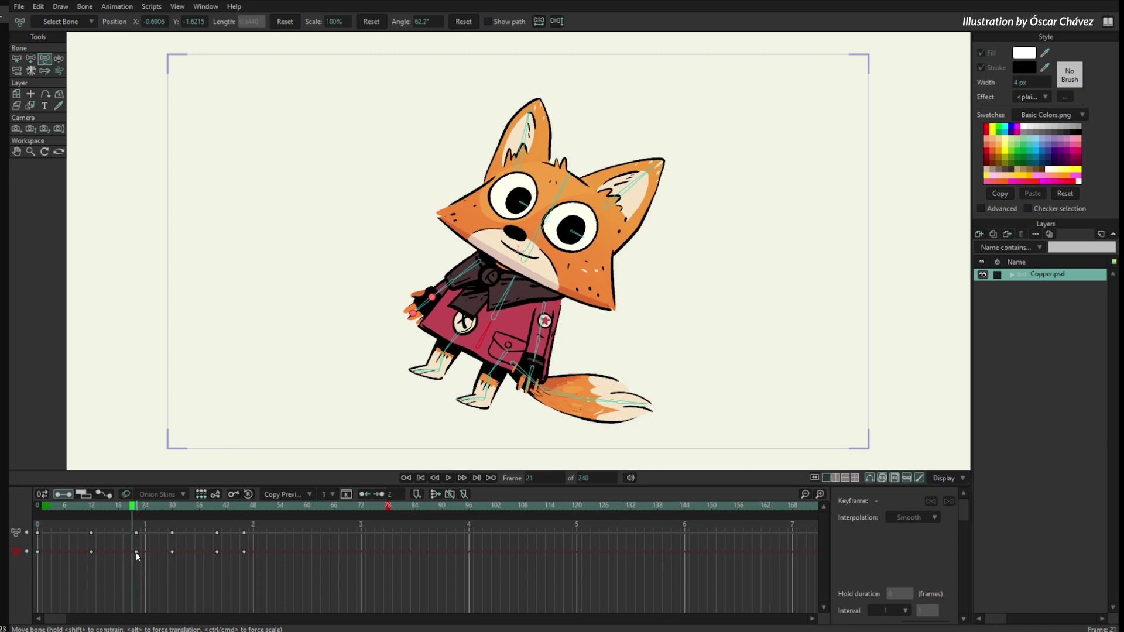
key(space)
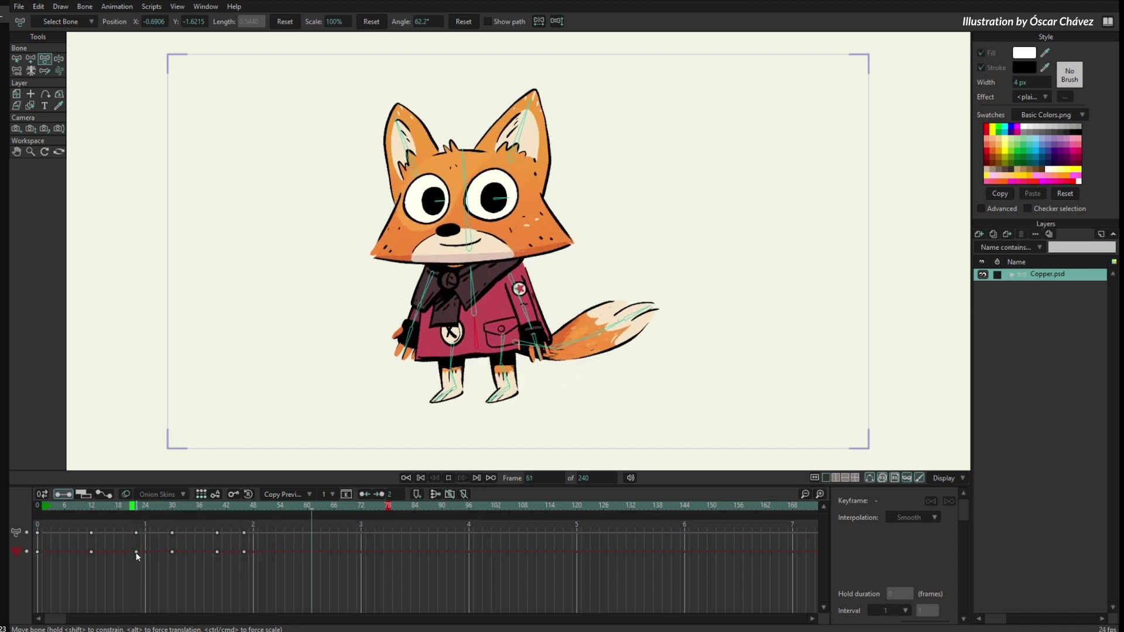
key(space)
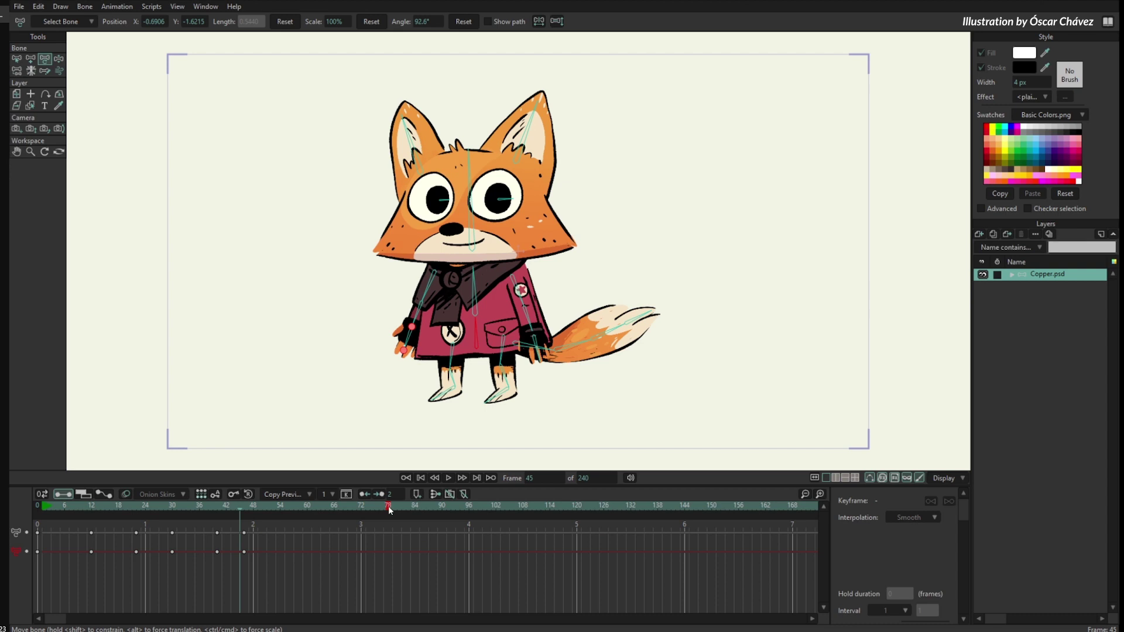
key(space)
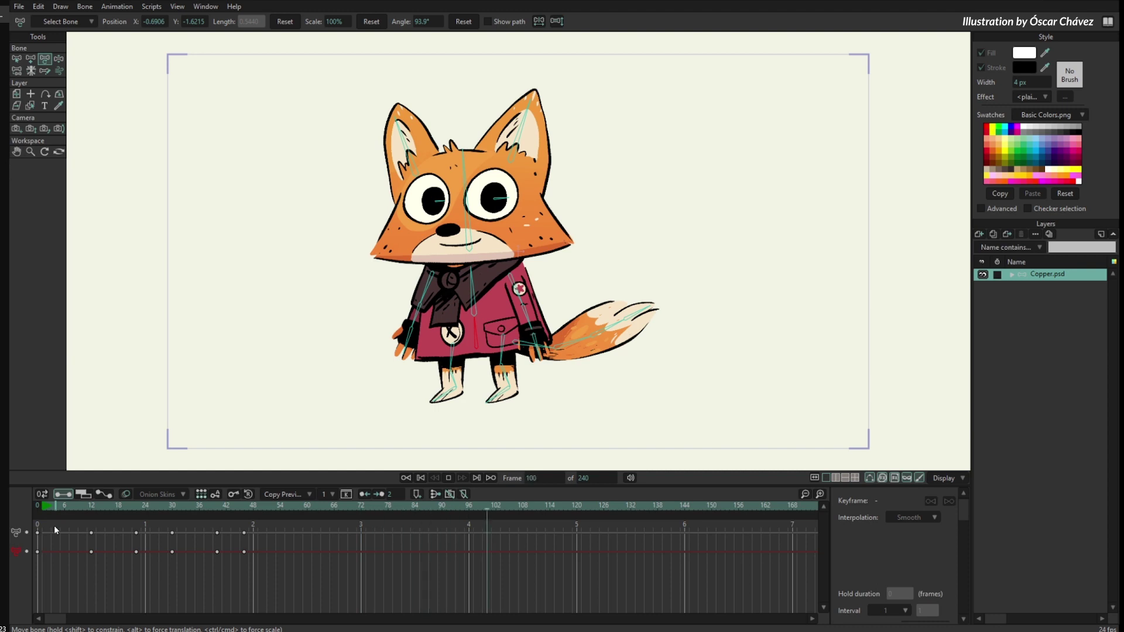
click(257, 504)
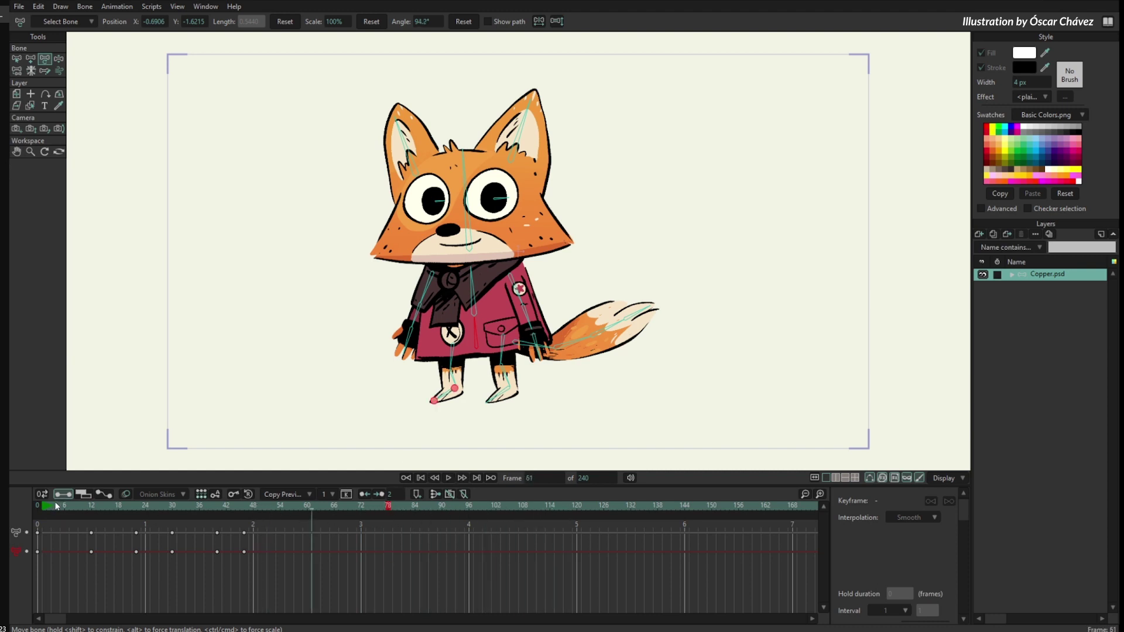
mouse_move(55, 505)
mouse_down()
mouse_move(38, 508)
mouse_move(73, 508)
mouse_move(41, 508)
mouse_up()
Step: Select the head bone, play the animation and enable Bone dynamics for the bone's angle
drag(428, 346, 599, 348)
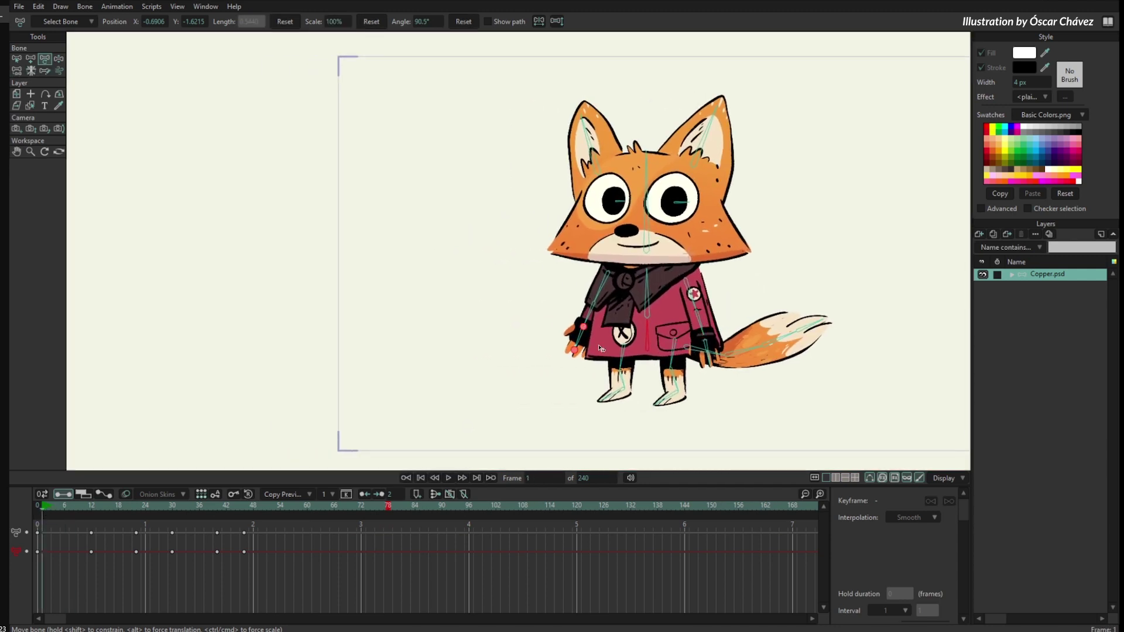
click(19, 60)
click(648, 181)
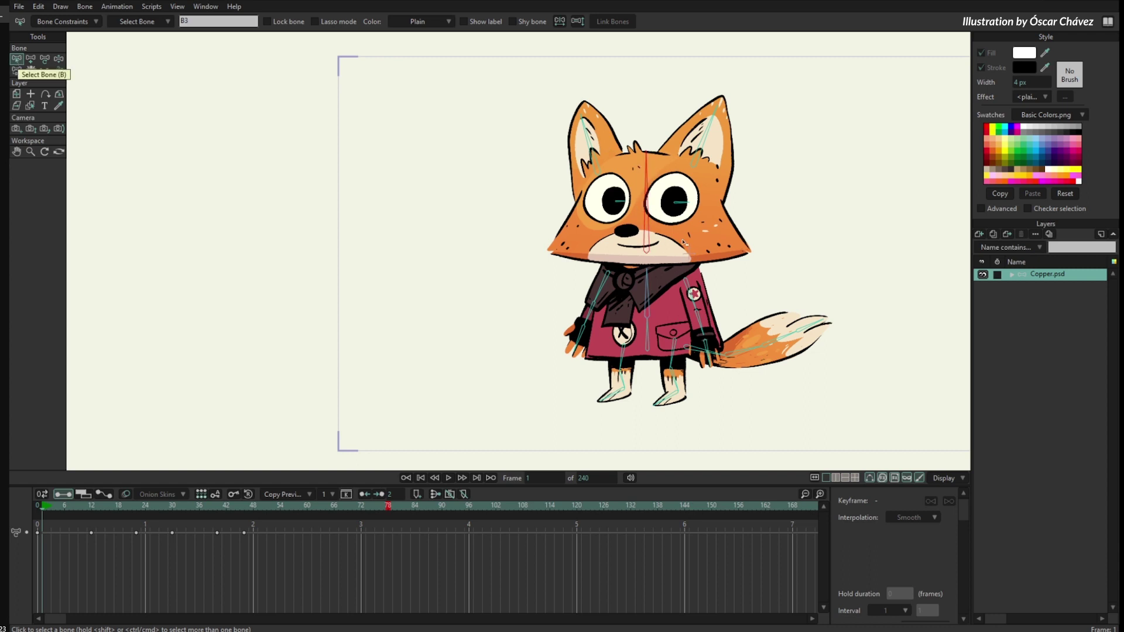
key(space)
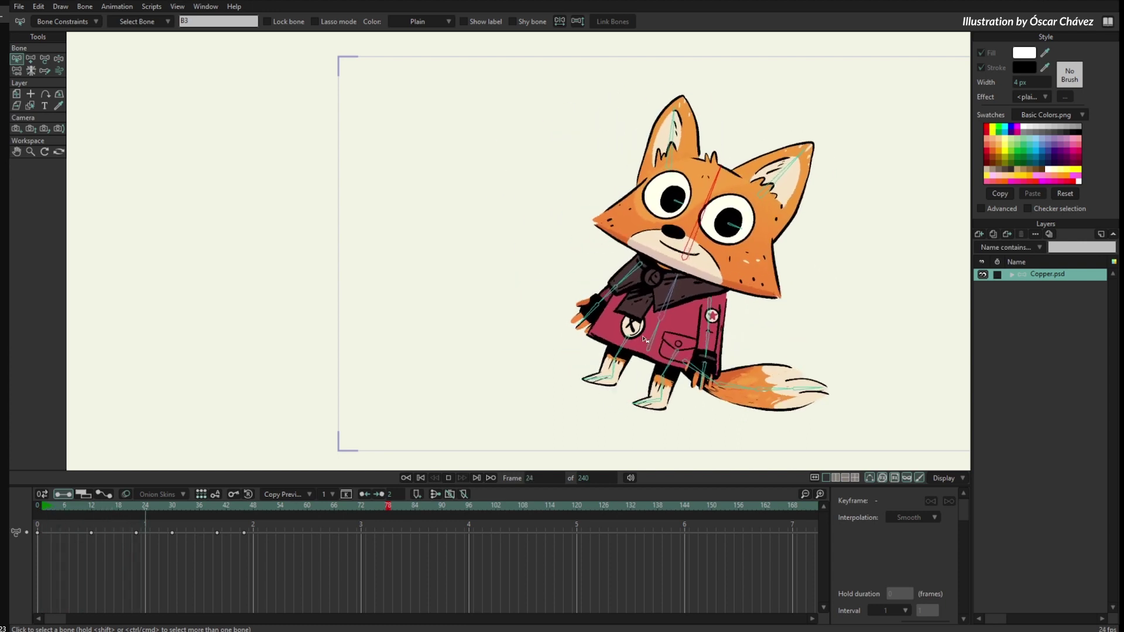
click(57, 20)
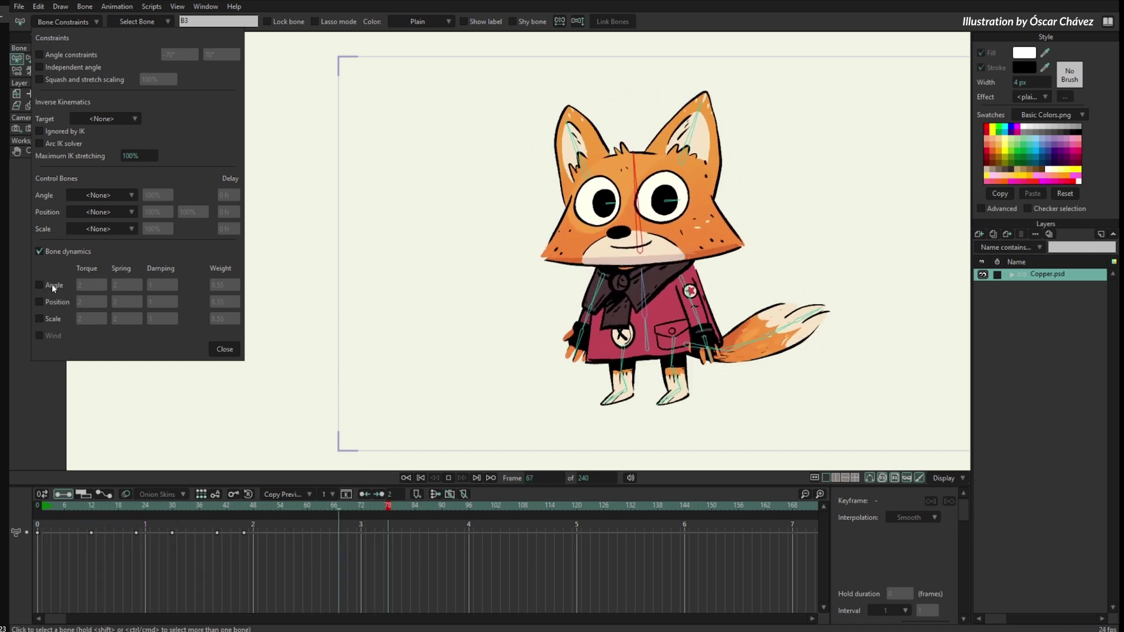
click(50, 287)
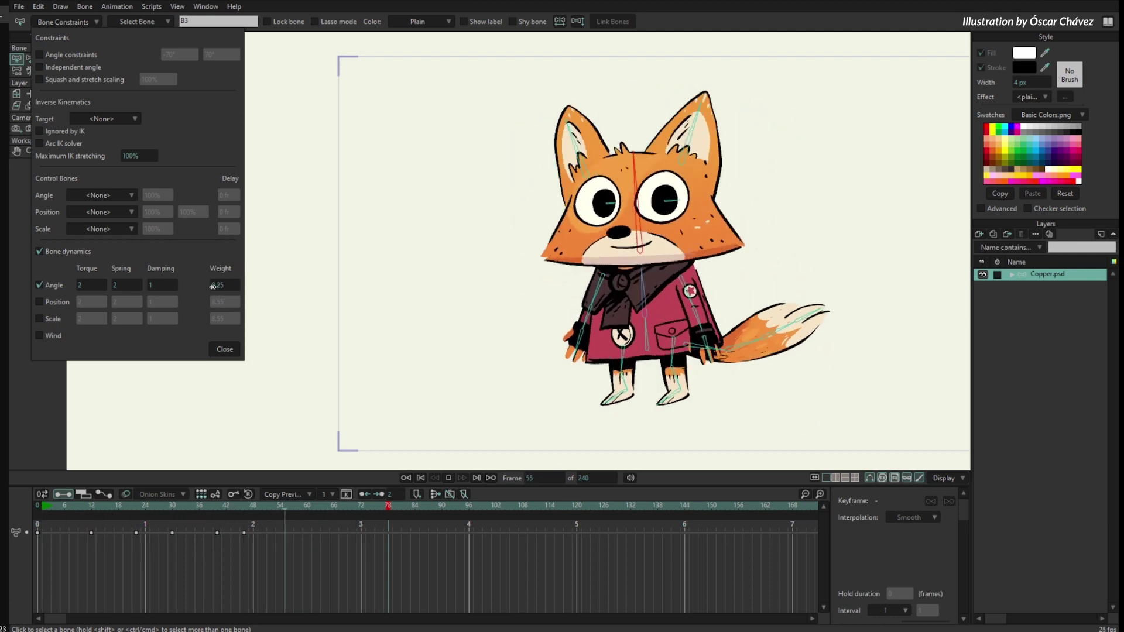
Step: Try angle dynamics weights of 2.95, 1.55 and 6.85 on the head bone and settle on 2.65
drag(221, 285, 191, 318)
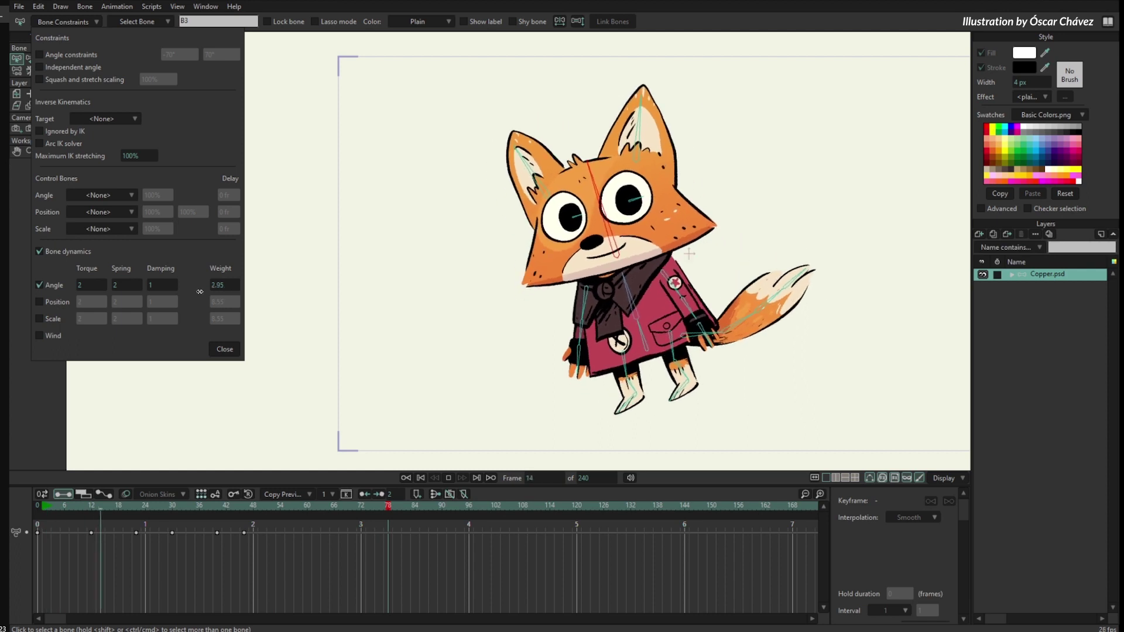
drag(199, 291, 188, 377)
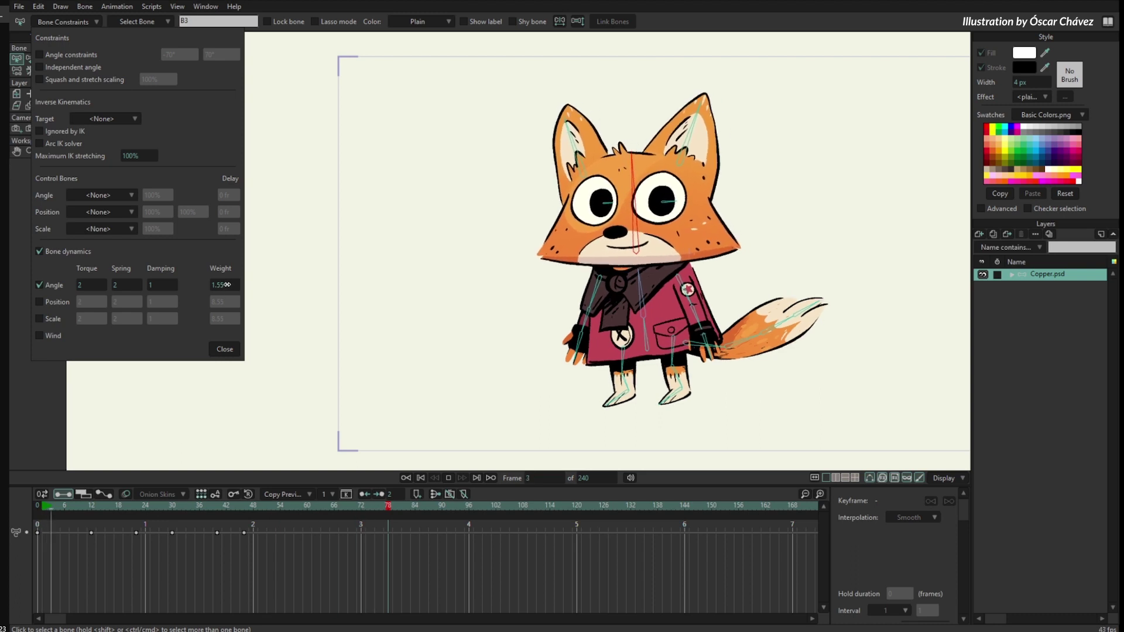
drag(220, 285, 481, 282)
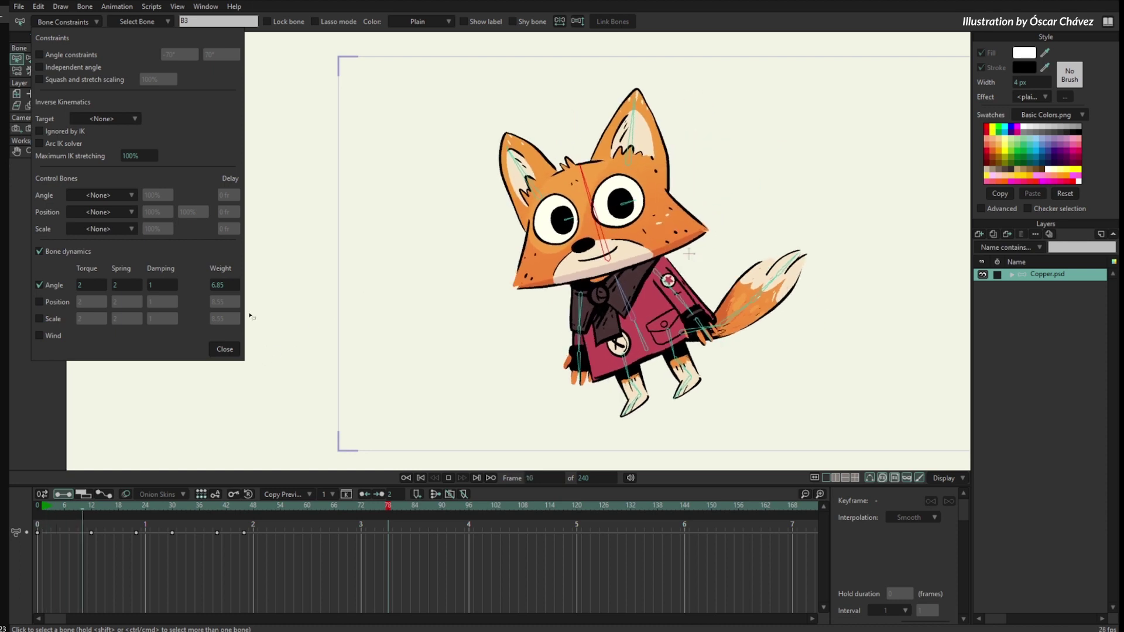
drag(224, 287, 190, 292)
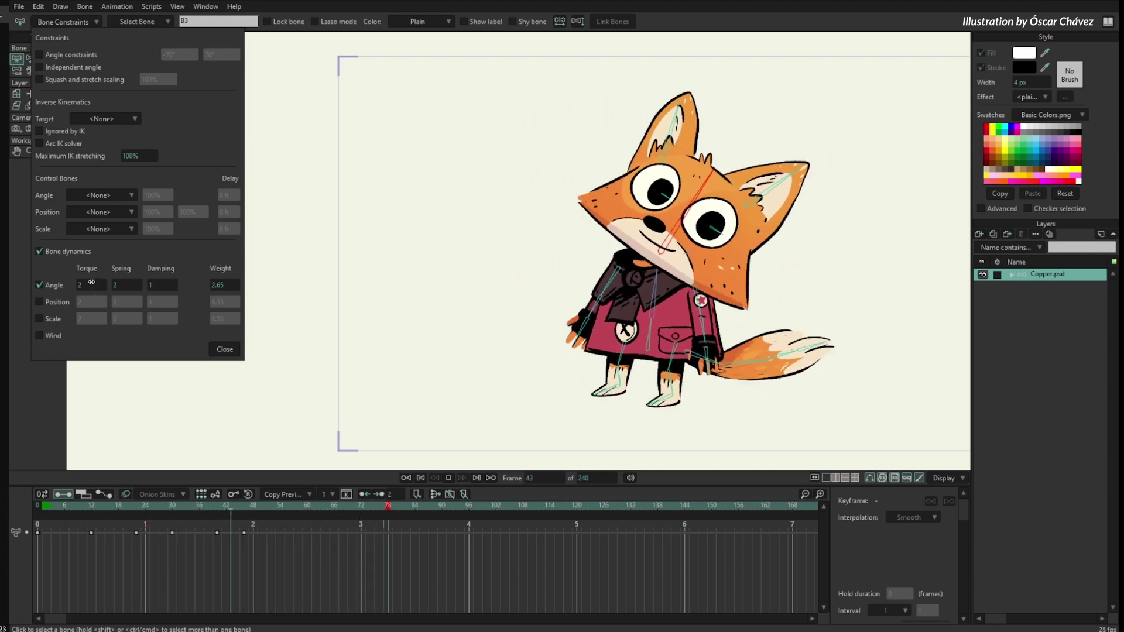
Step: Try head bone angle torque values of 3.80, 6.20 and 0.90 during playback and settle on 2.40
drag(85, 286, 165, 315)
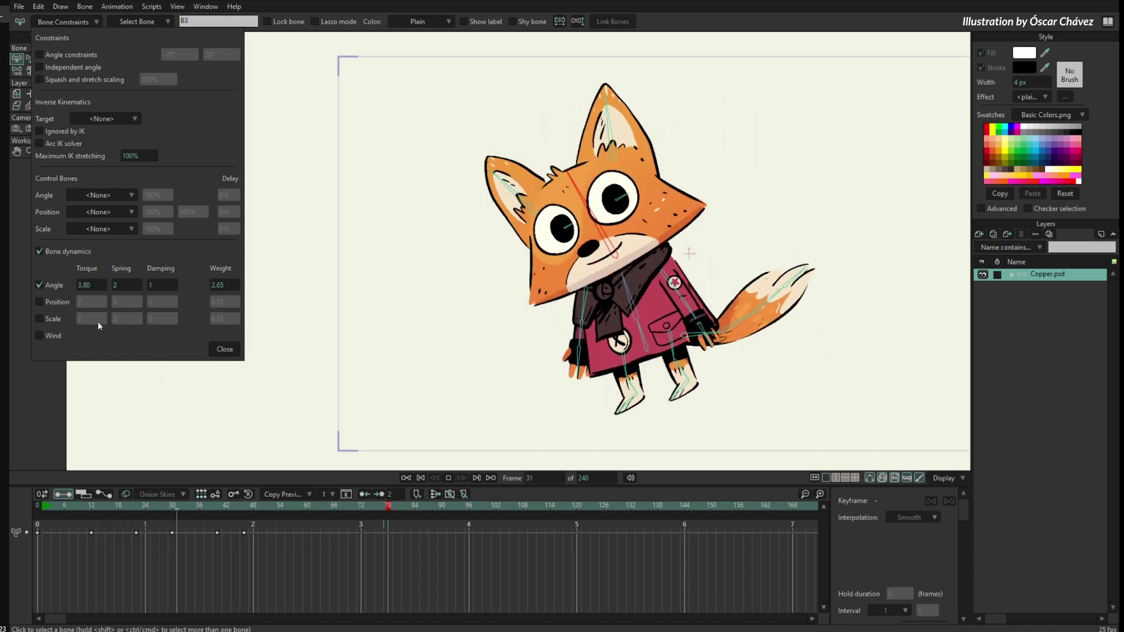
drag(93, 285, 106, 325)
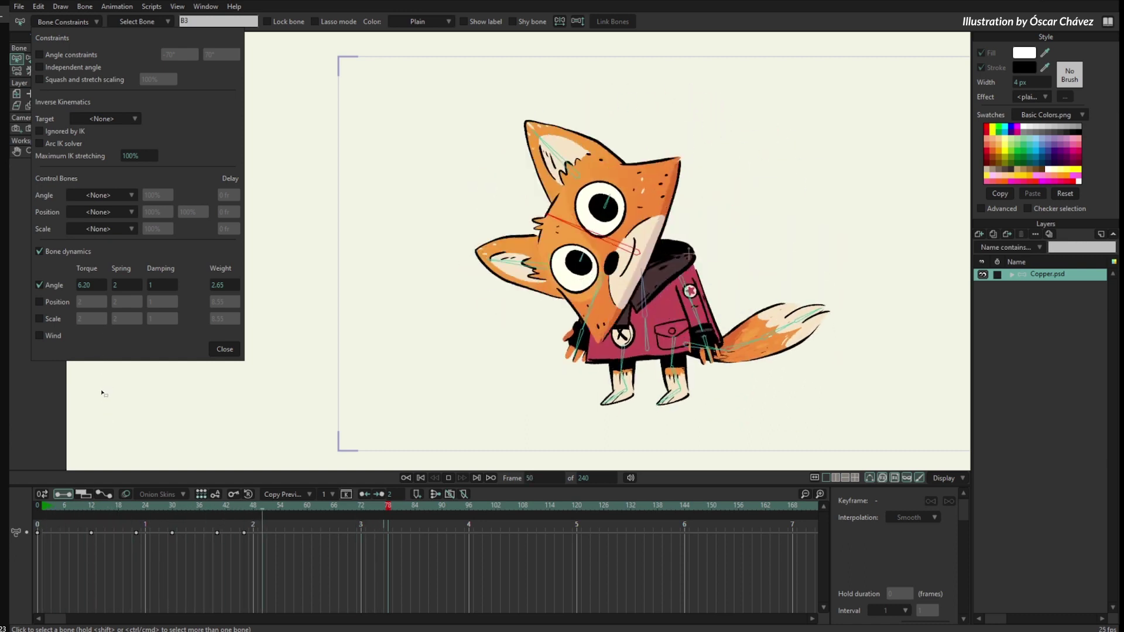
drag(97, 284, 79, 299)
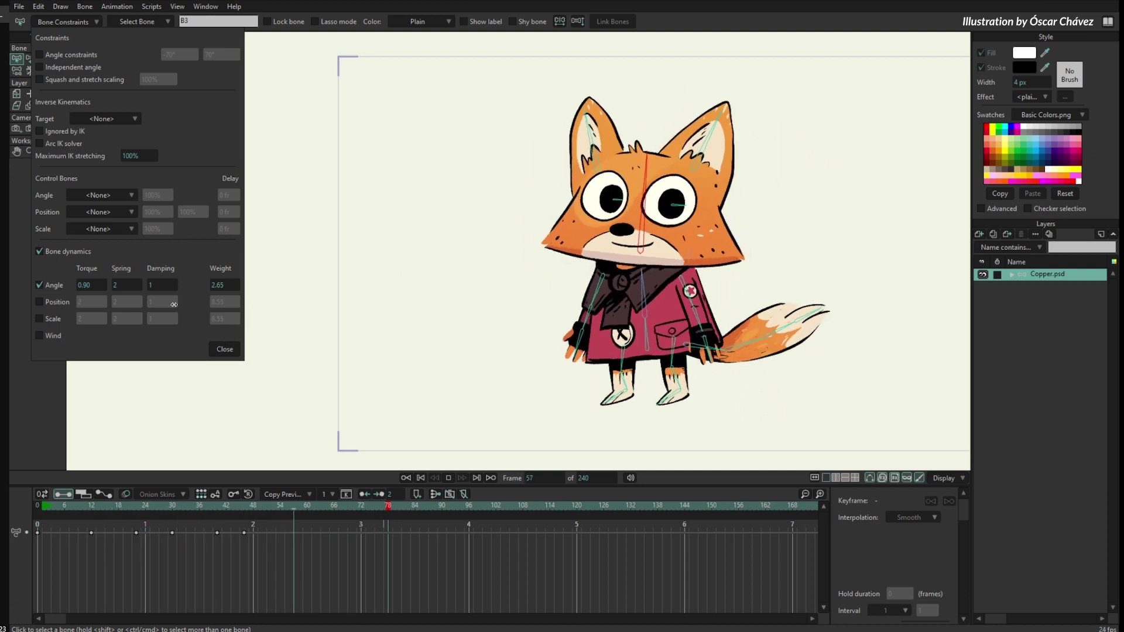
drag(94, 285, 90, 349)
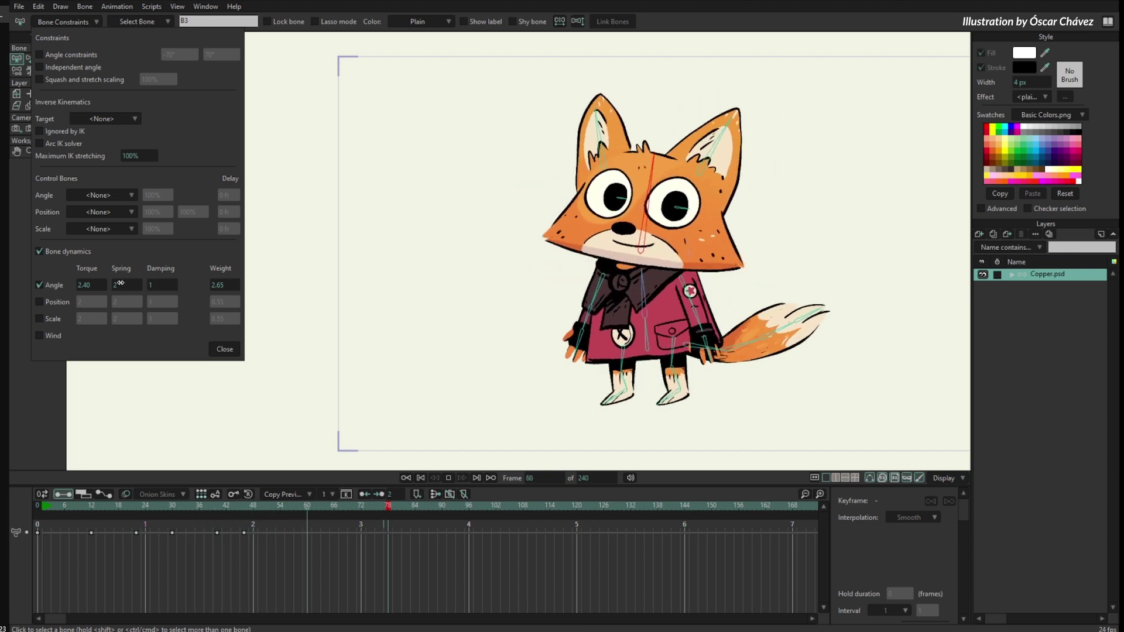
Step: Compare head bone angle spring values of 4.60, 5.80, 1.20 and 2 during playback and settle on 2.40
drag(144, 285, 175, 338)
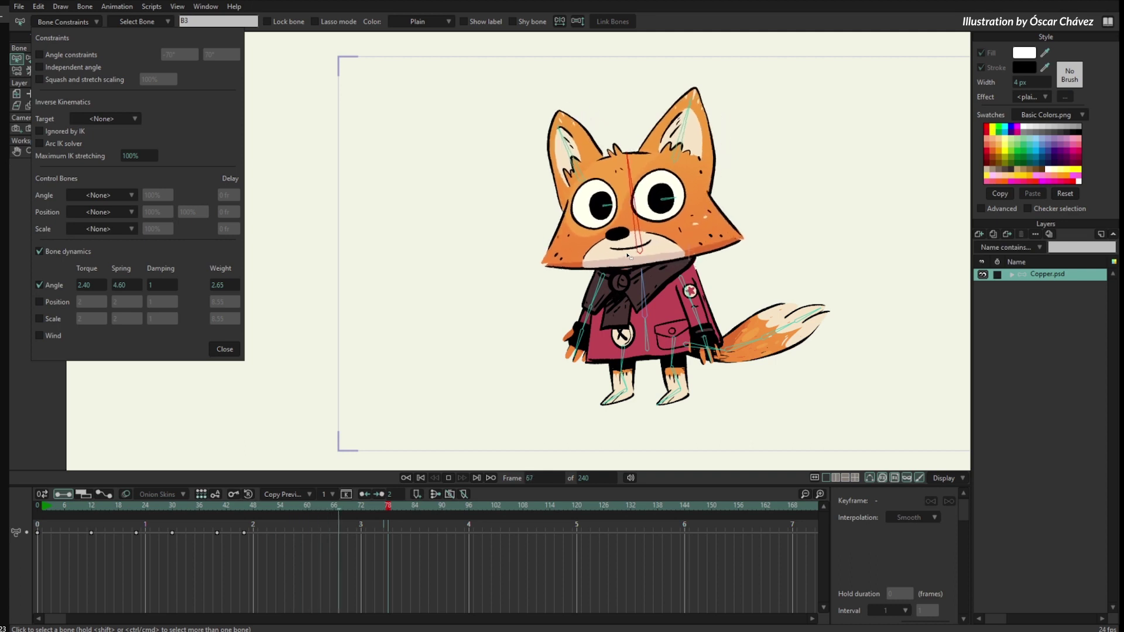
drag(123, 285, 174, 287)
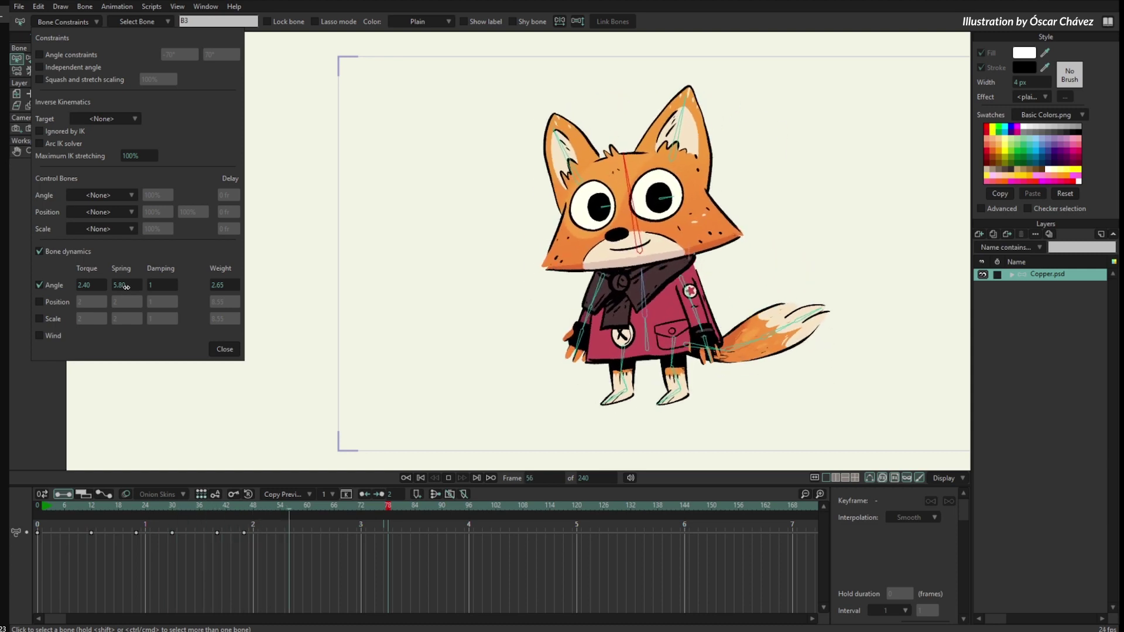
drag(127, 280, 101, 293)
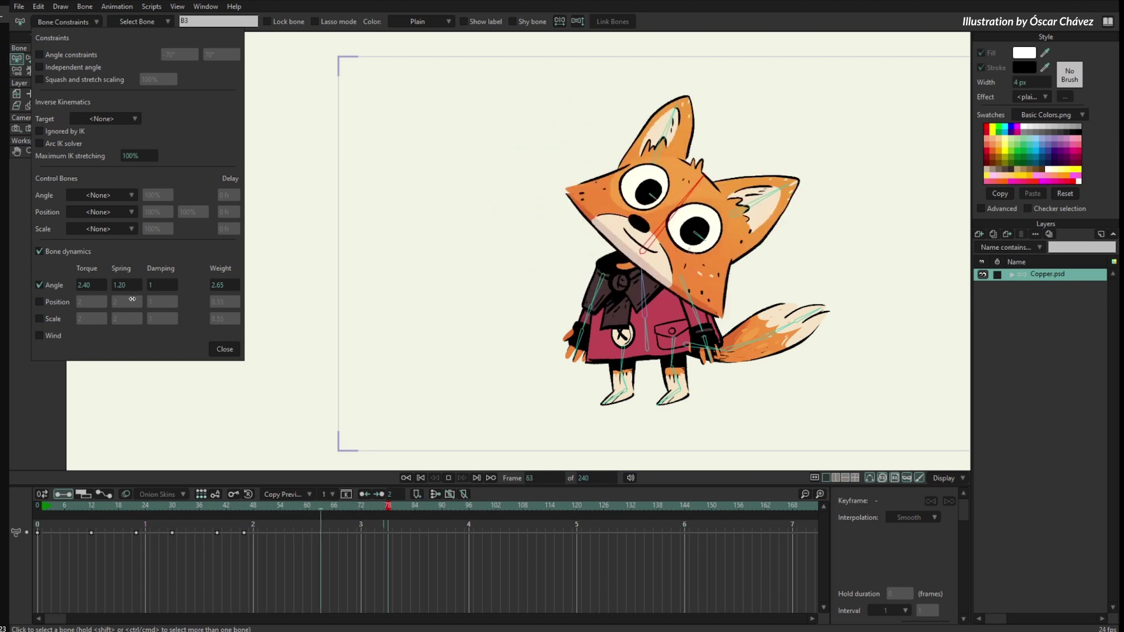
mouse_move(127, 286)
mouse_down()
mouse_move(142, 293)
mouse_move(120, 286)
mouse_up()
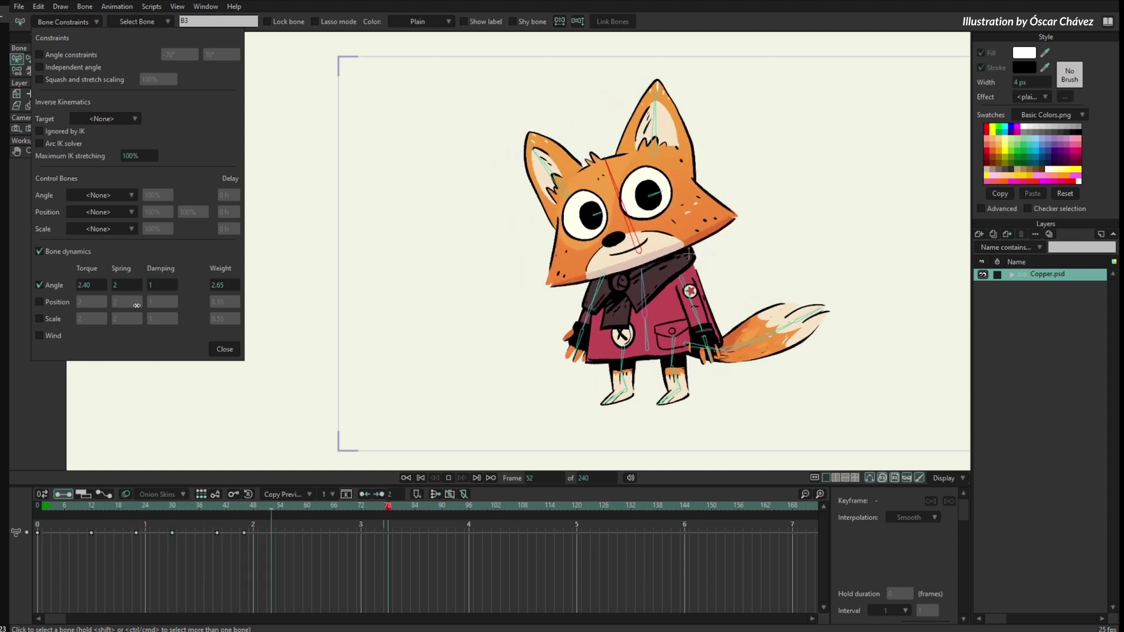
drag(128, 286, 155, 286)
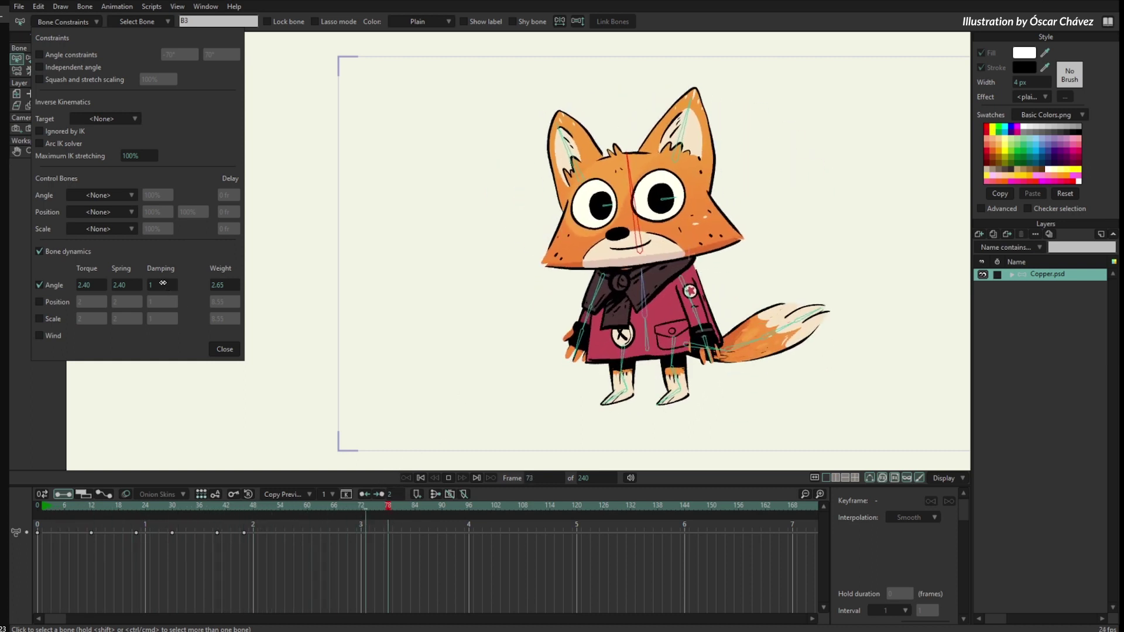
Step: Set the head bone's angle damping to 5.50, spring to 2.30 and torque to 3.60
drag(180, 284, 266, 291)
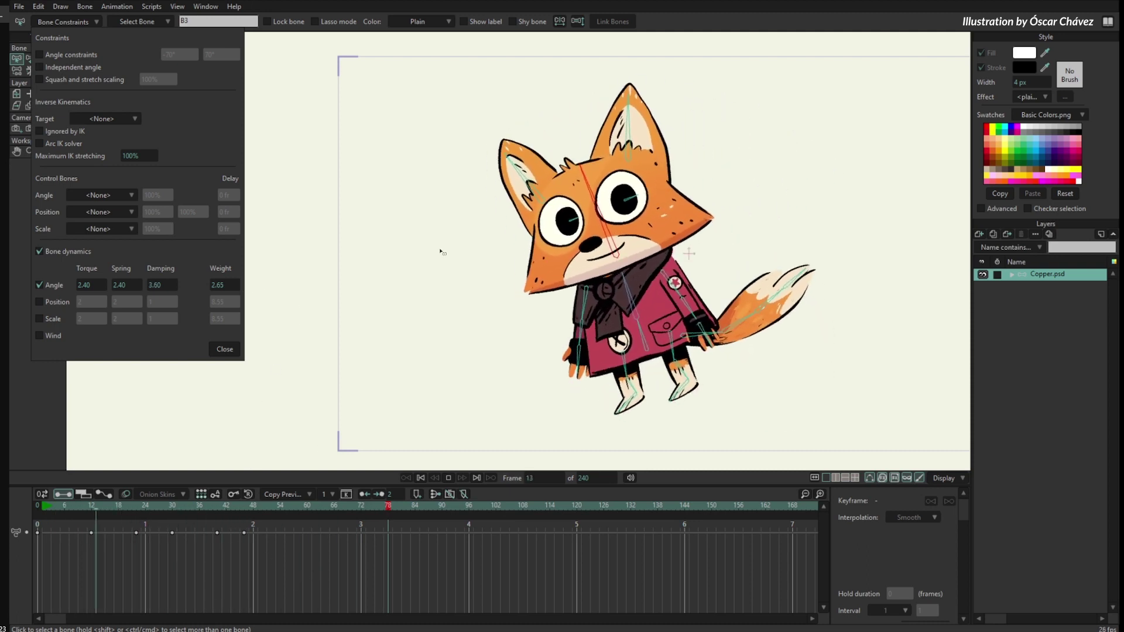
drag(246, 289, 217, 429)
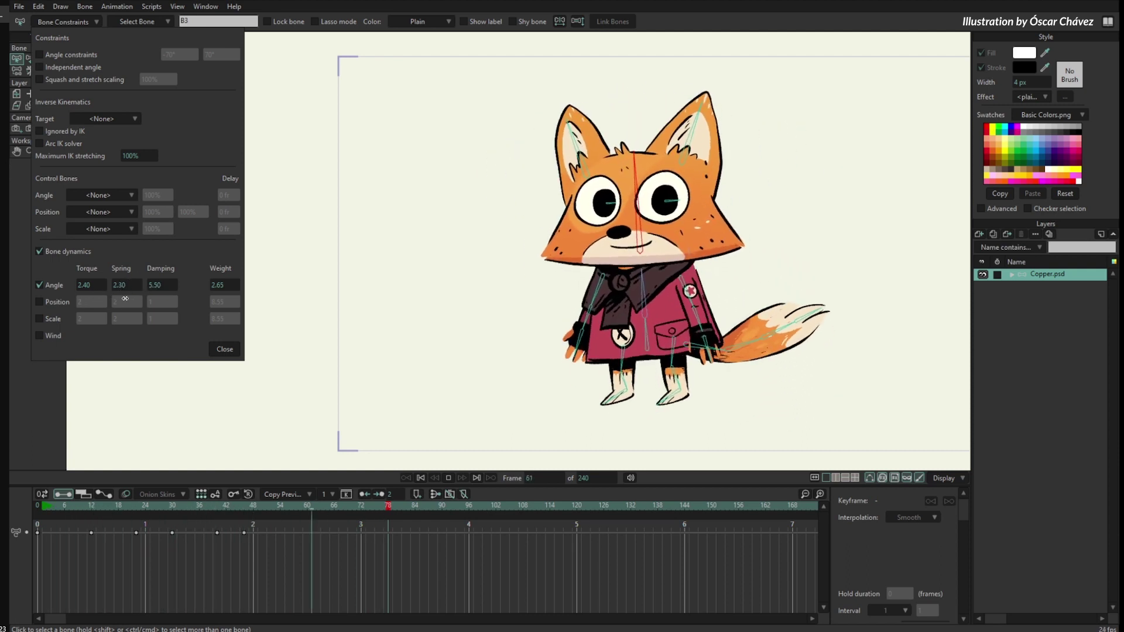
drag(88, 285, 115, 287)
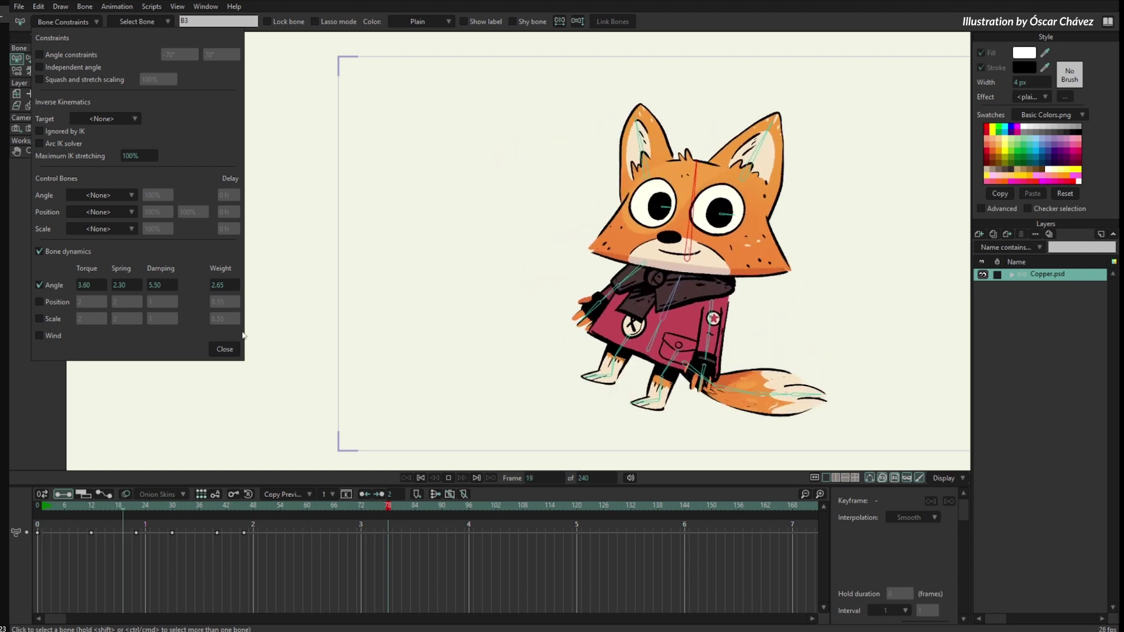
Step: Disable angle dynamics on the head bone and delete all body sway keyframes after frame 0
click(52, 285)
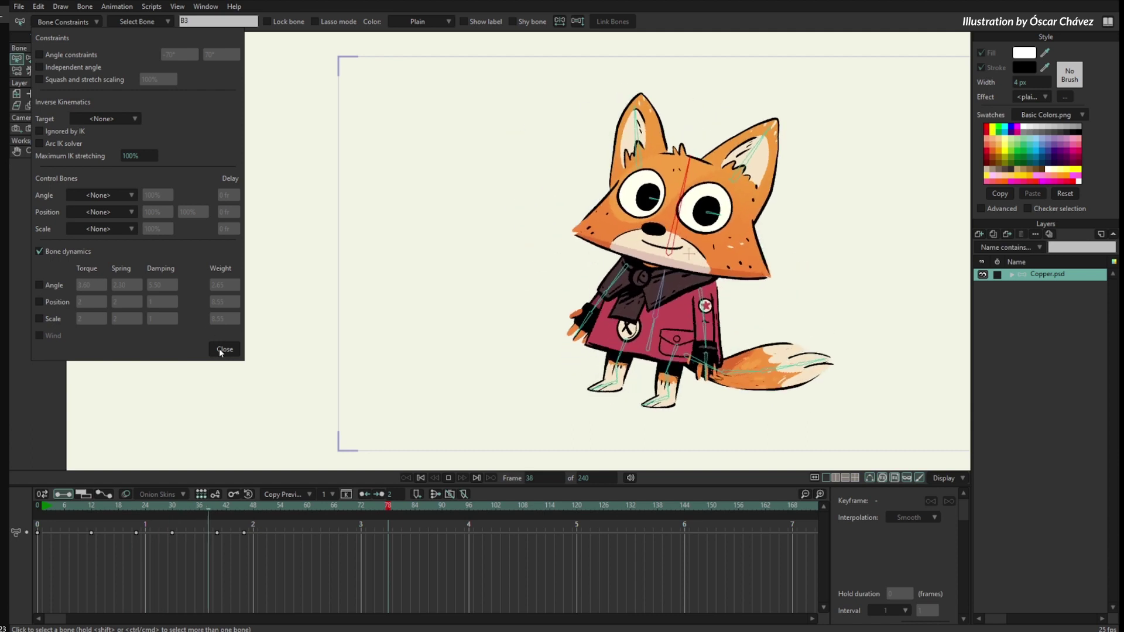
click(225, 349)
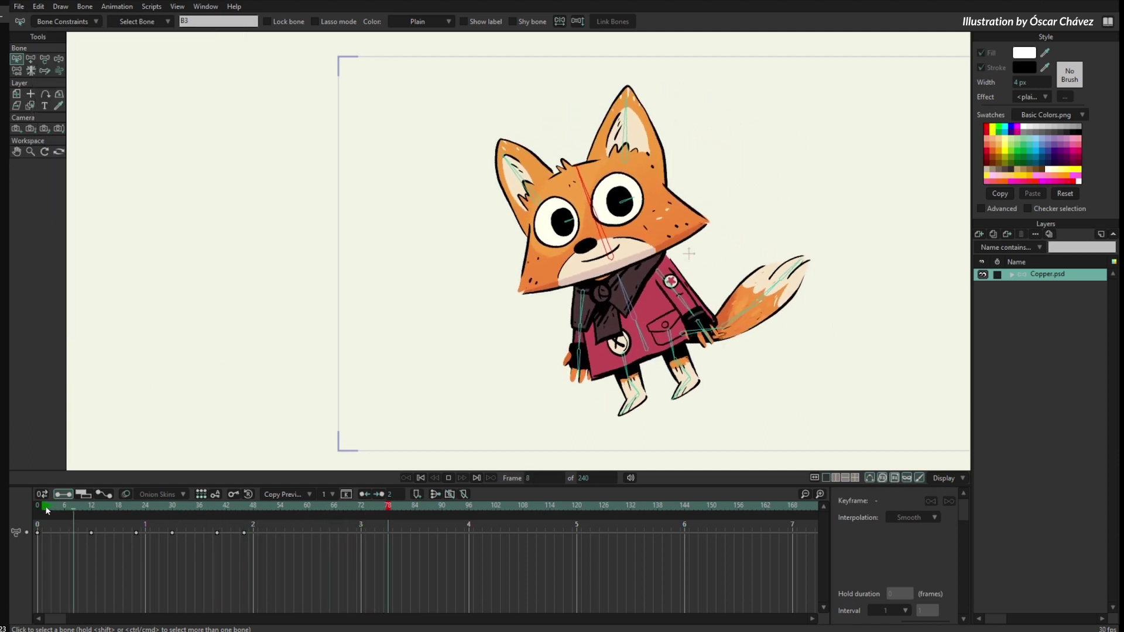
drag(130, 551, 295, 520)
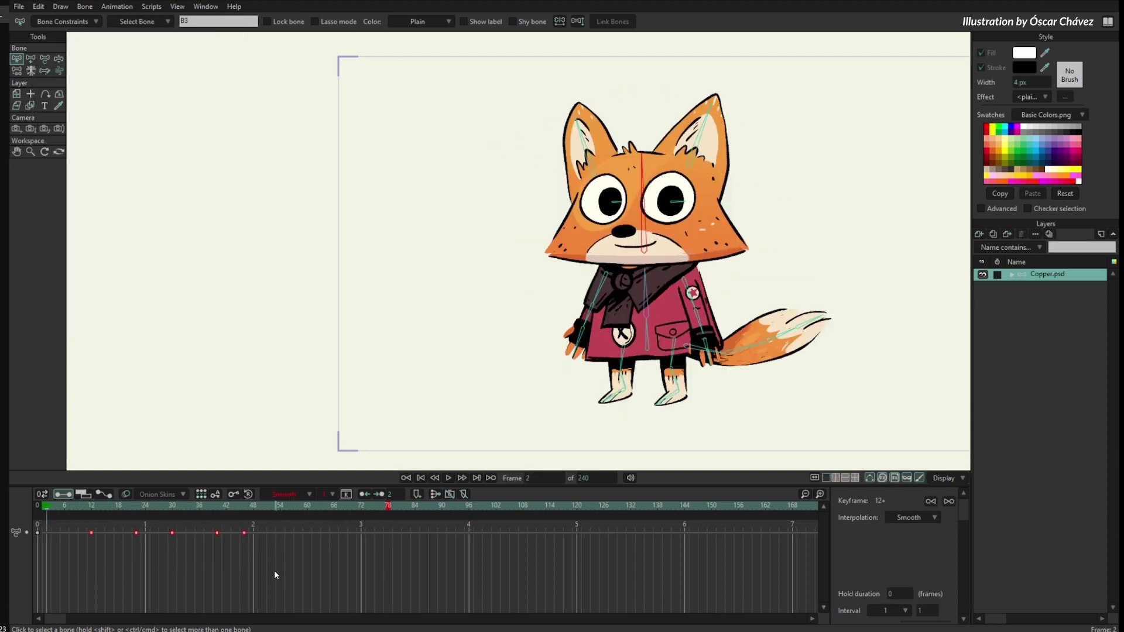
key(Delete)
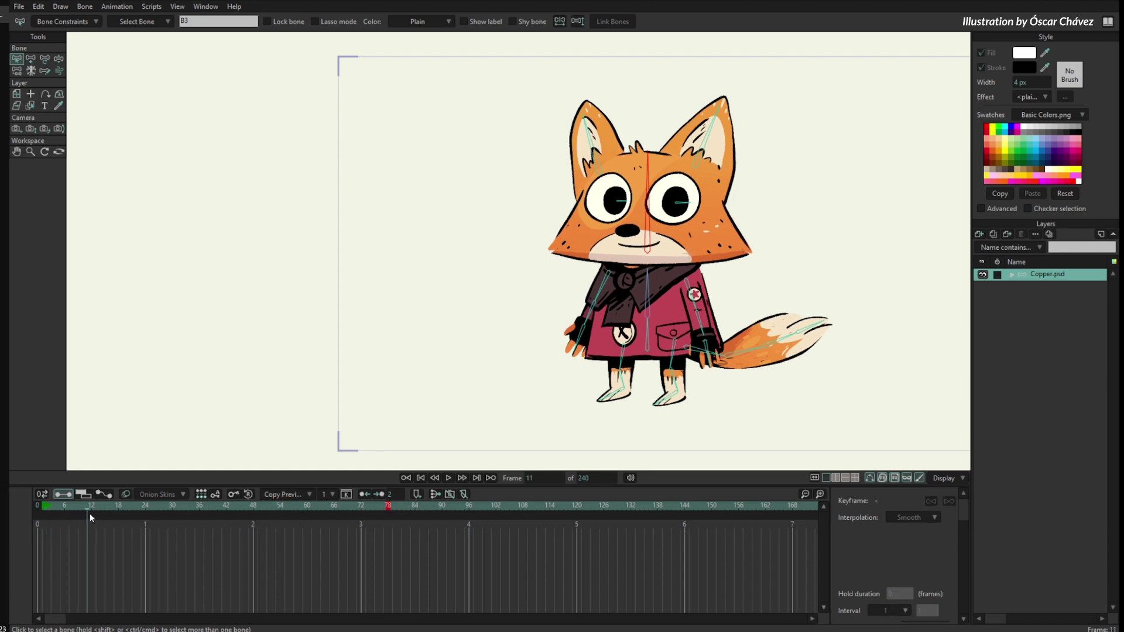
Step: Animate the body bone's position with keyframes from frame 13 to frame 53, extend the playback range to about frame 90, and preview it
click(44, 59)
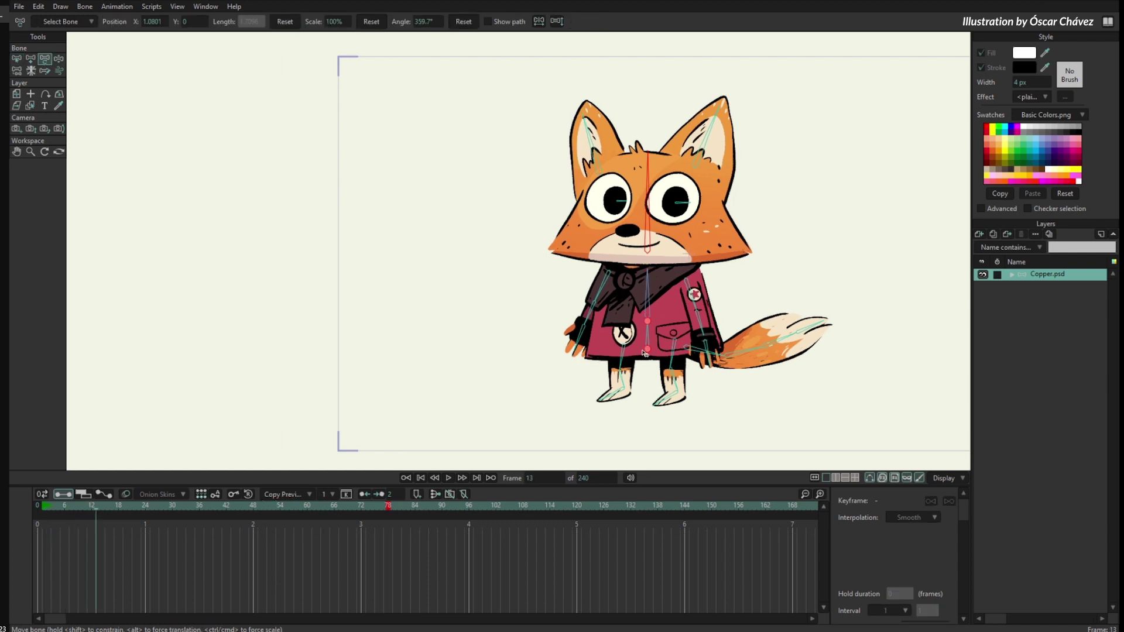
drag(612, 322, 458, 323)
scroll(502, 316, up, 1)
click(168, 506)
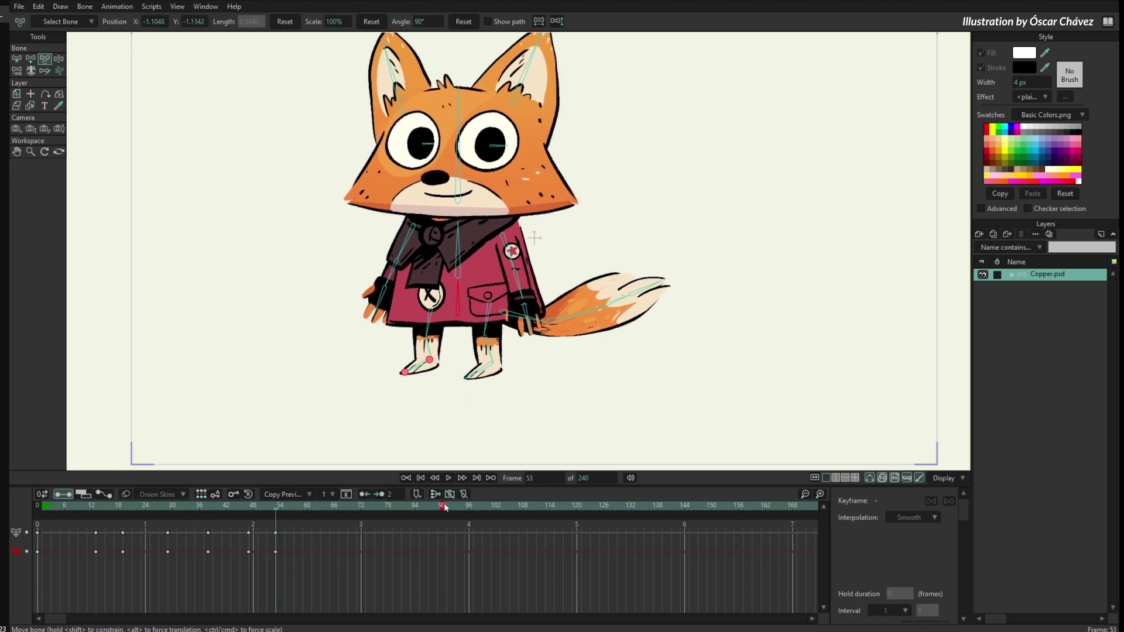
click(45, 508)
scroll(472, 292, down, 5)
key(space)
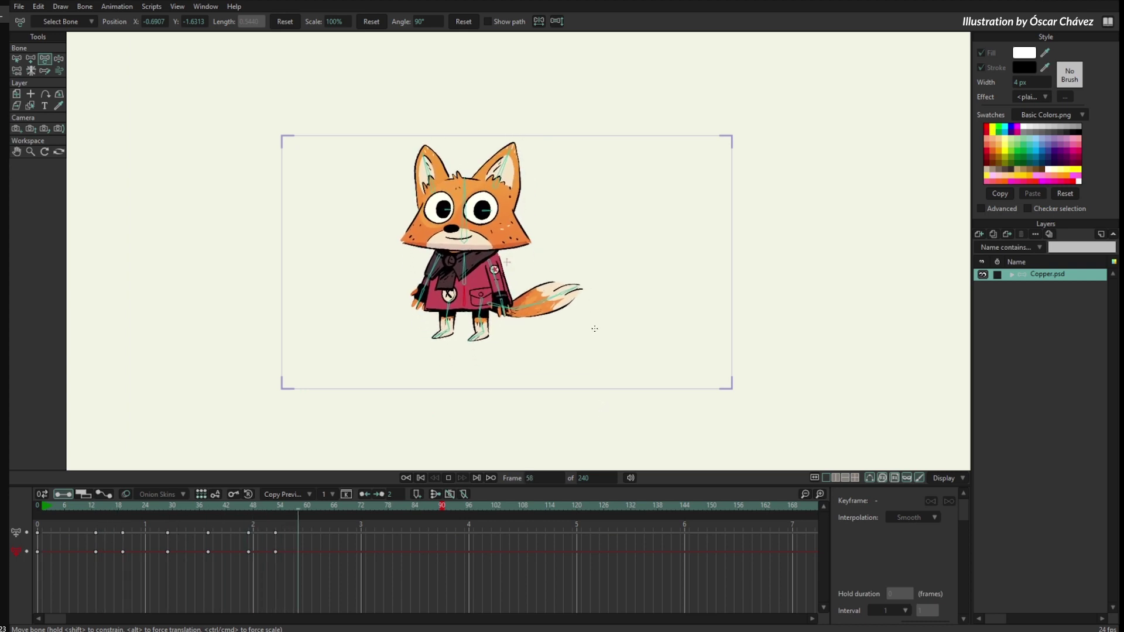
Step: Retime the body movement keyframes closer together to end at frame 40, shorten the playback range to frame 72, and play the animation
scroll(596, 327, up, 2)
drag(75, 571, 278, 534)
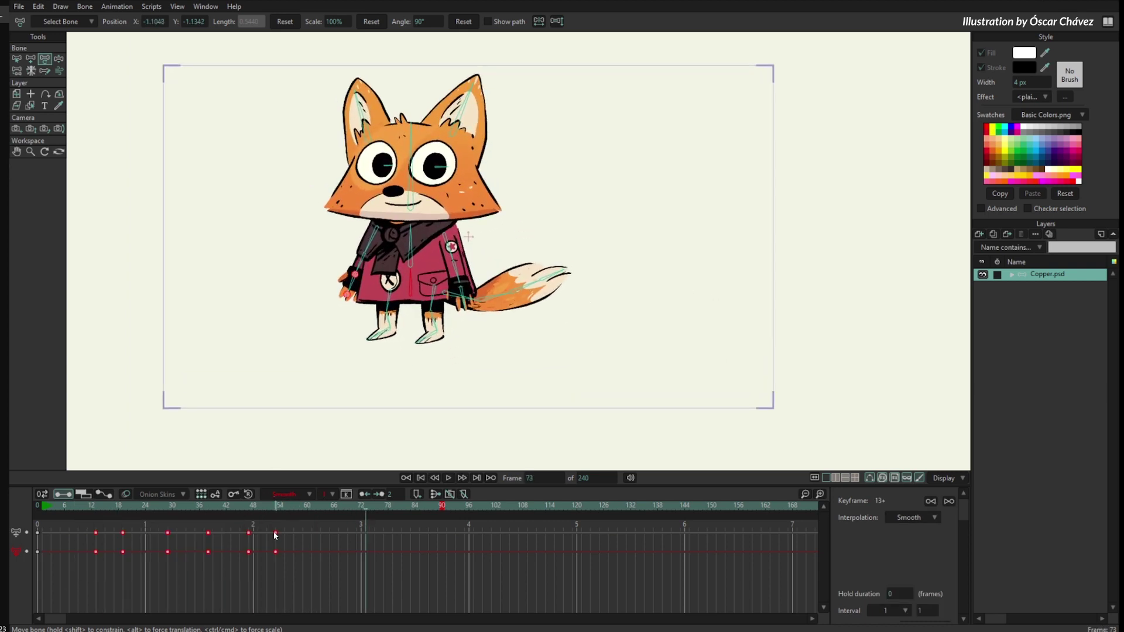
drag(76, 563, 278, 537)
click(234, 540)
click(74, 506)
click(448, 478)
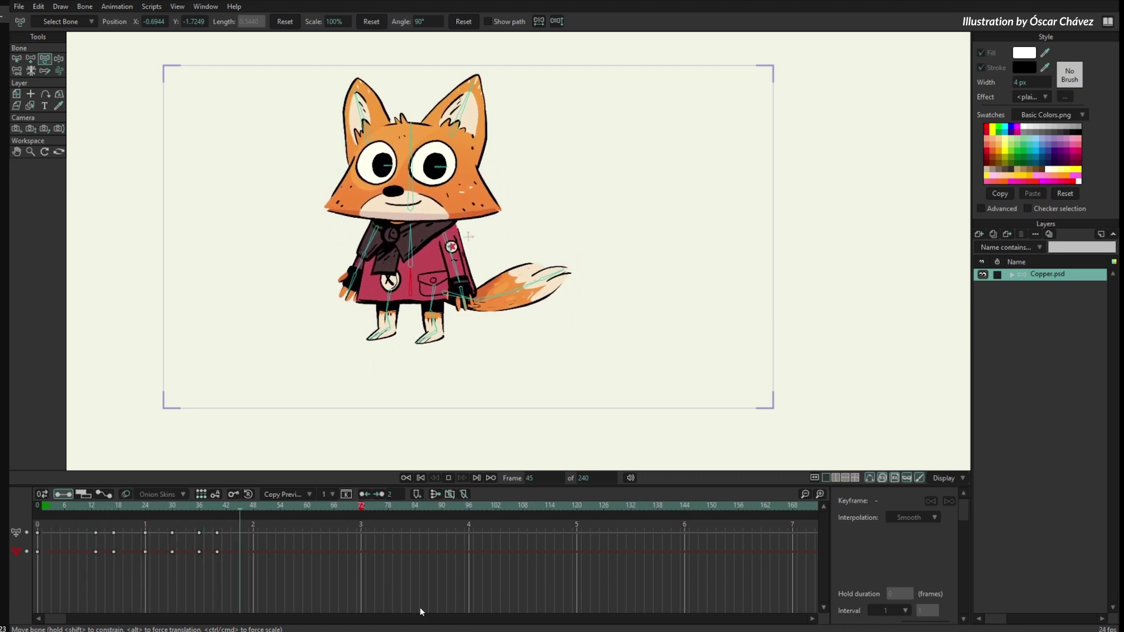
Step: Select the head bone at frame 0, play the animation, and enable position dynamics for that bone
click(38, 505)
drag(529, 254, 625, 293)
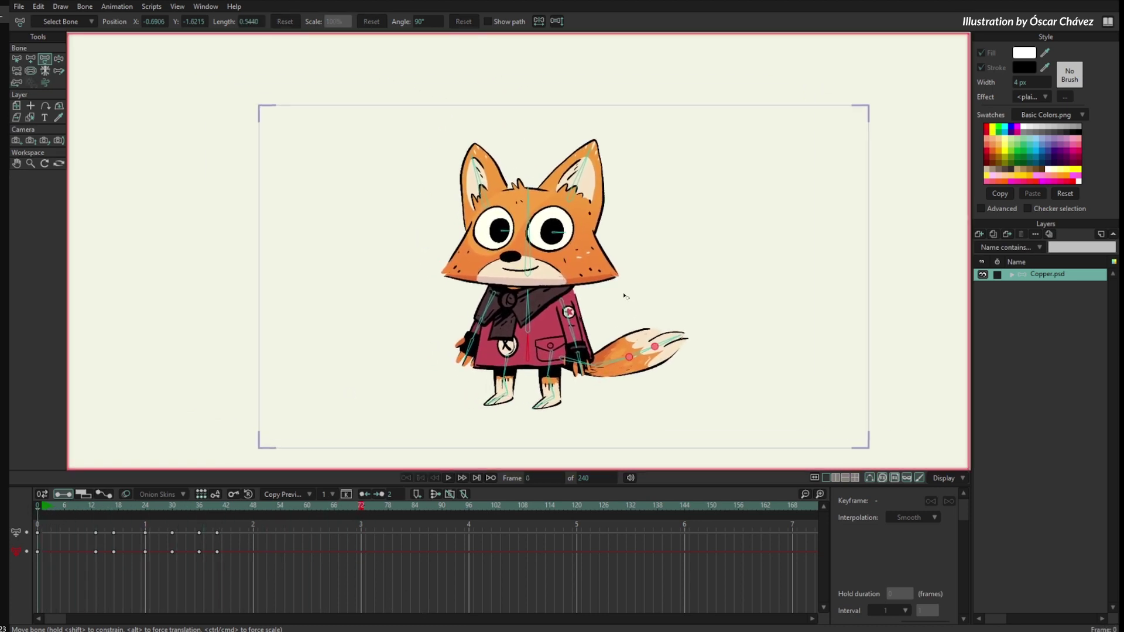
key(b)
click(529, 270)
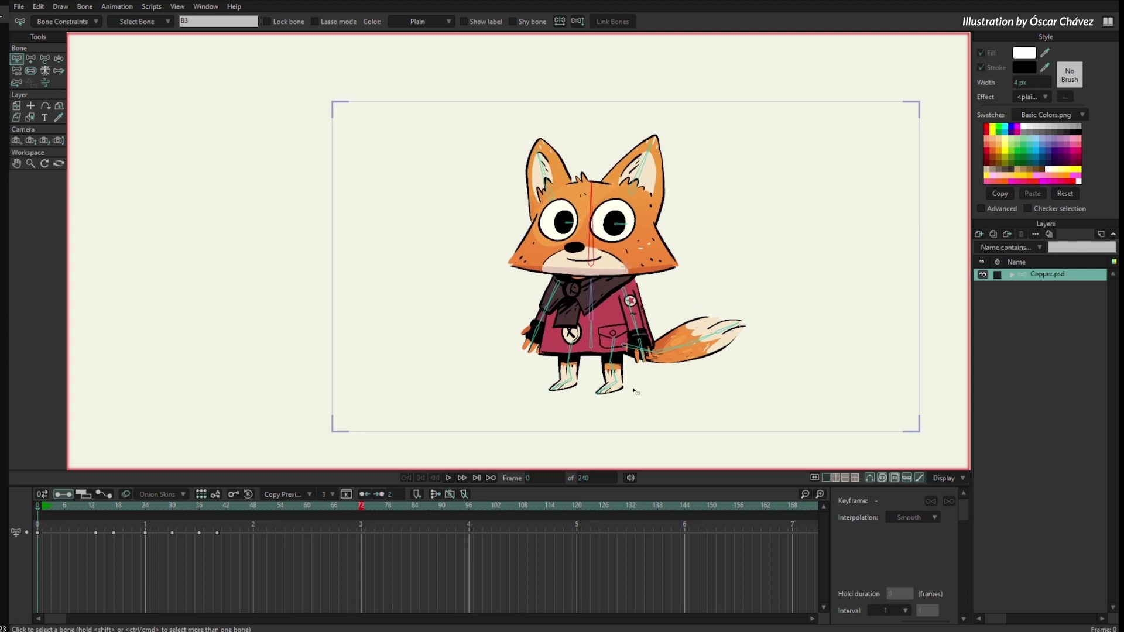
drag(663, 338, 701, 331)
scroll(701, 316, up, 2)
drag(769, 285, 792, 276)
key(space)
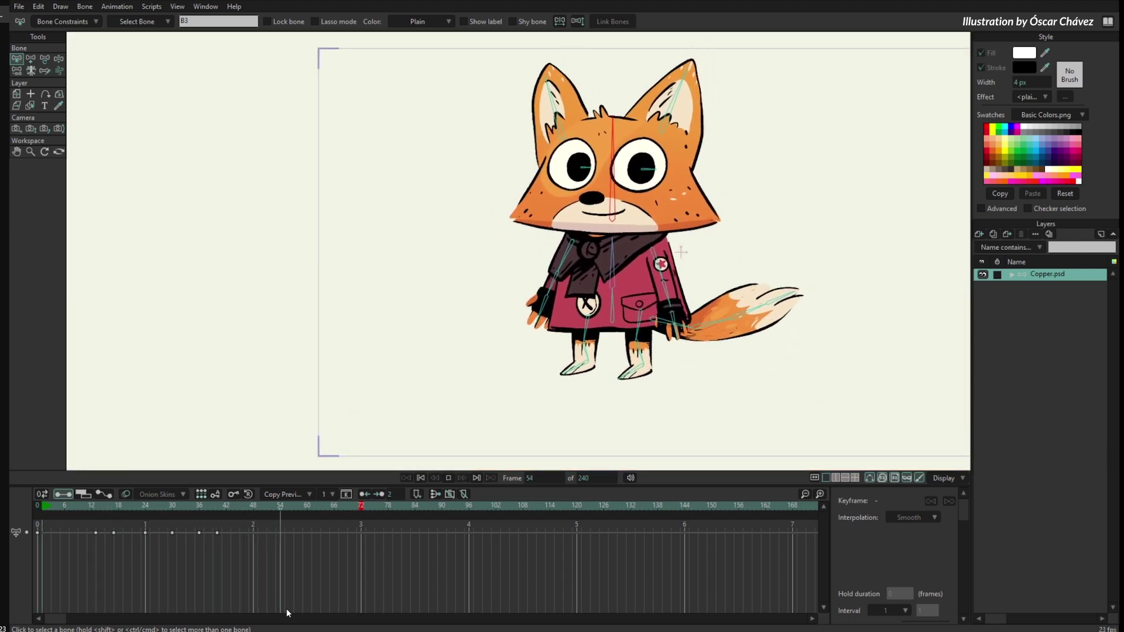
click(72, 25)
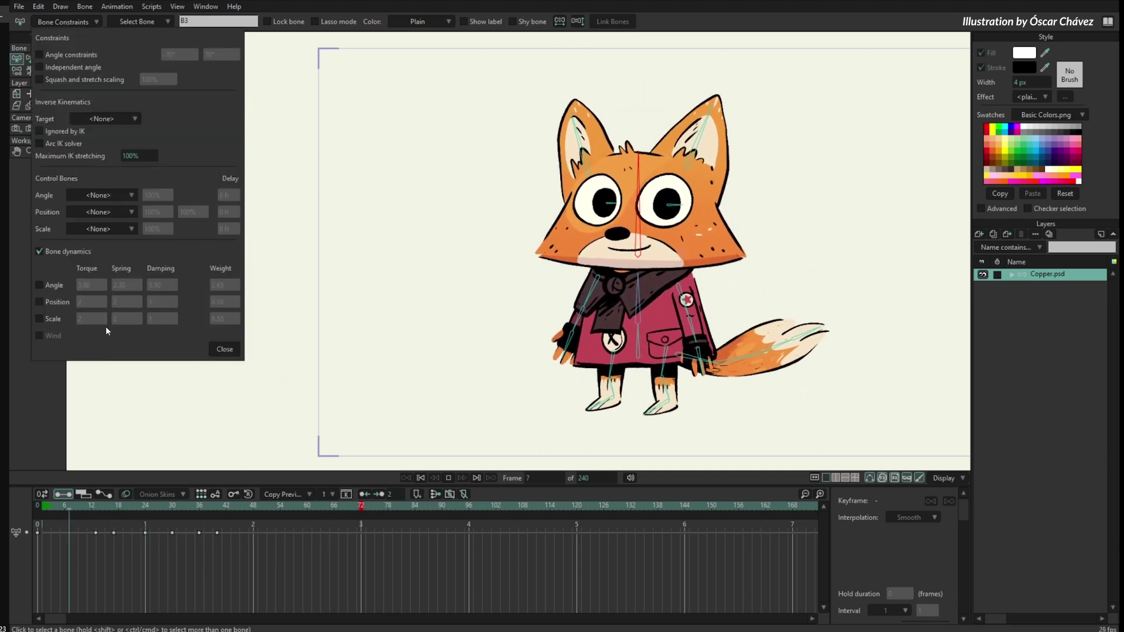
click(58, 300)
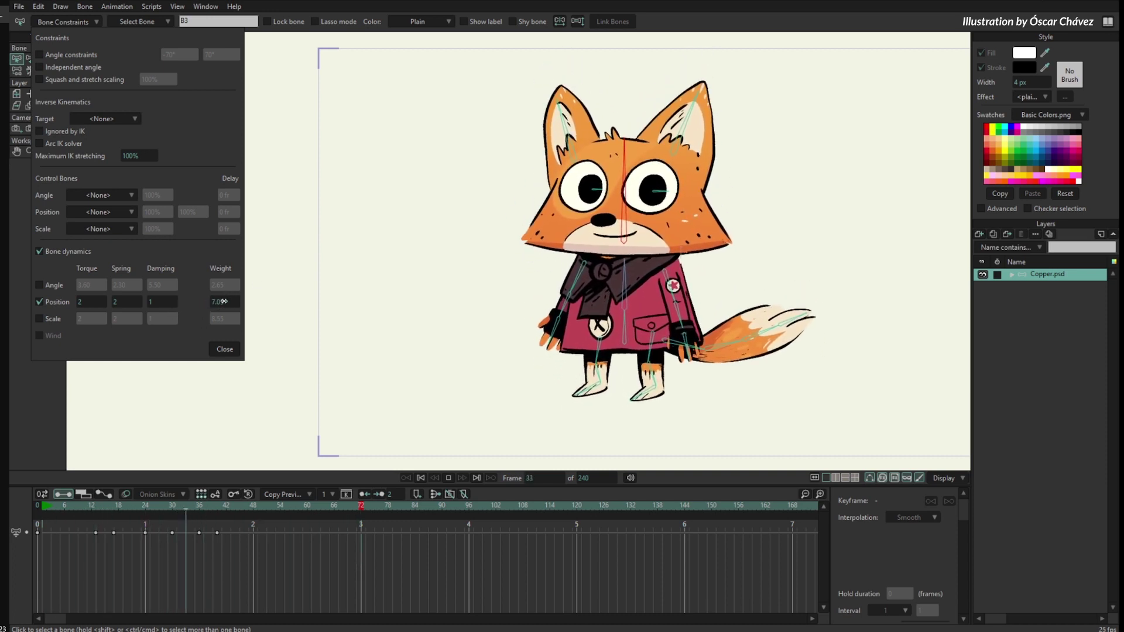
Step: Try position dynamics weights of 2.85 and 2.15 on the head bone during playback and settle on 1.35
drag(220, 302, 181, 325)
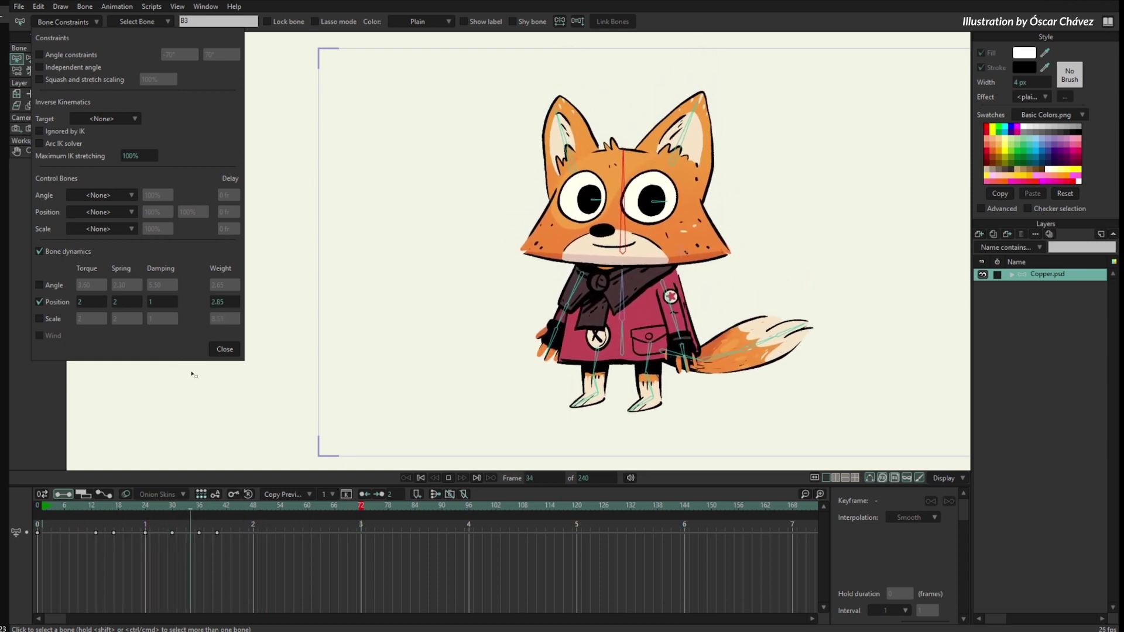
drag(226, 302, 178, 347)
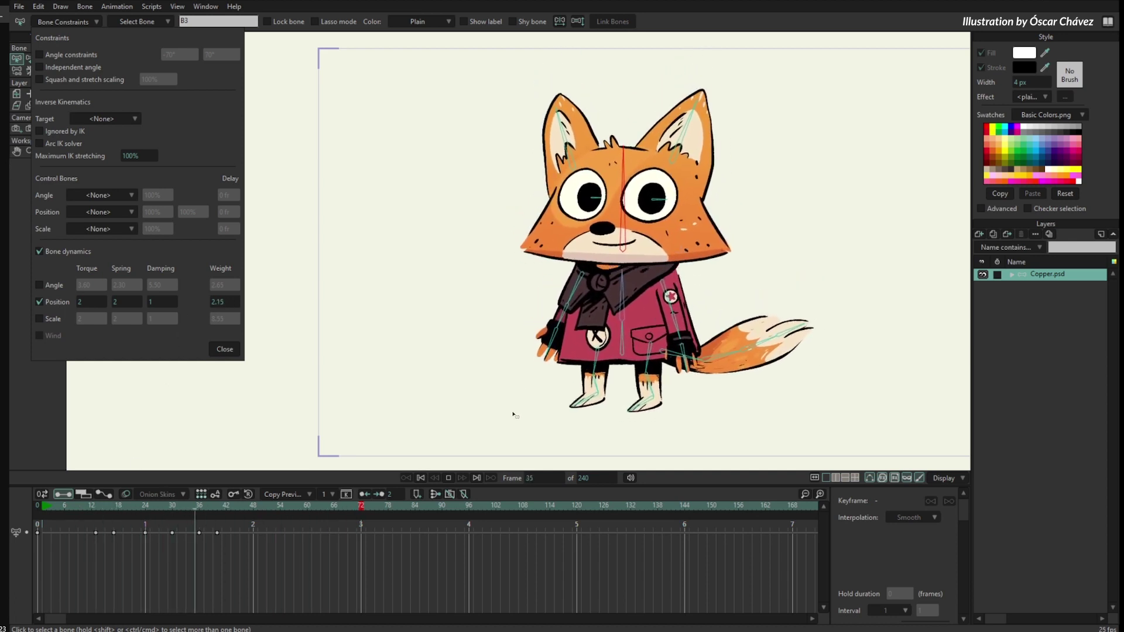
drag(220, 299, 187, 337)
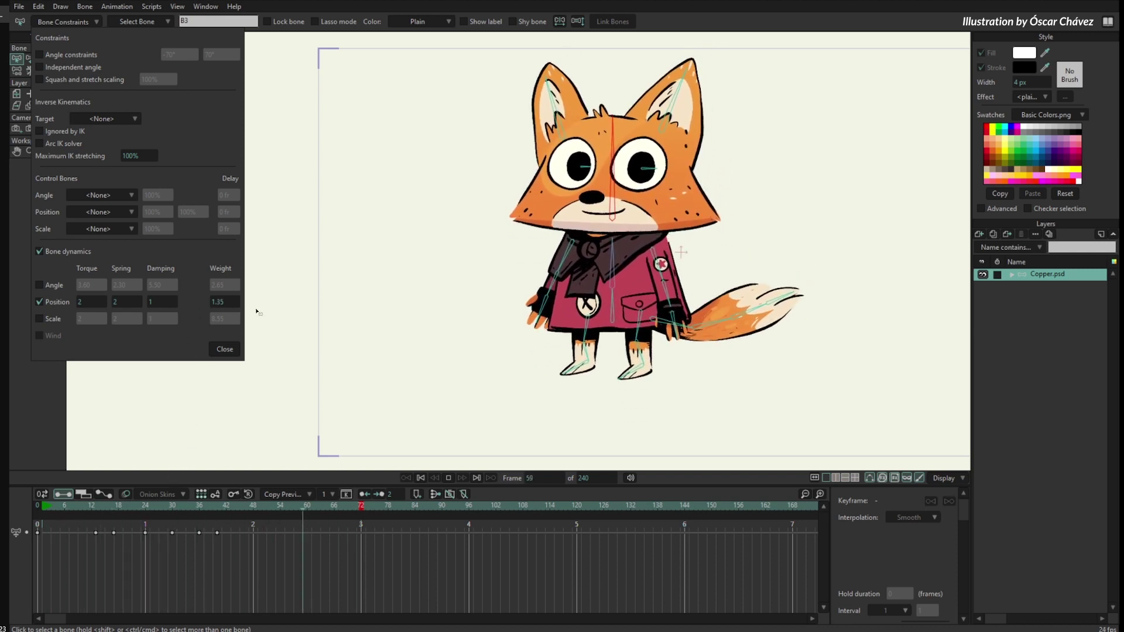
Step: Set the head bone's position torque to 5.10 and spring to 3.60, then try damping of 0.40 and raise it to 0.90
drag(88, 302, 108, 302)
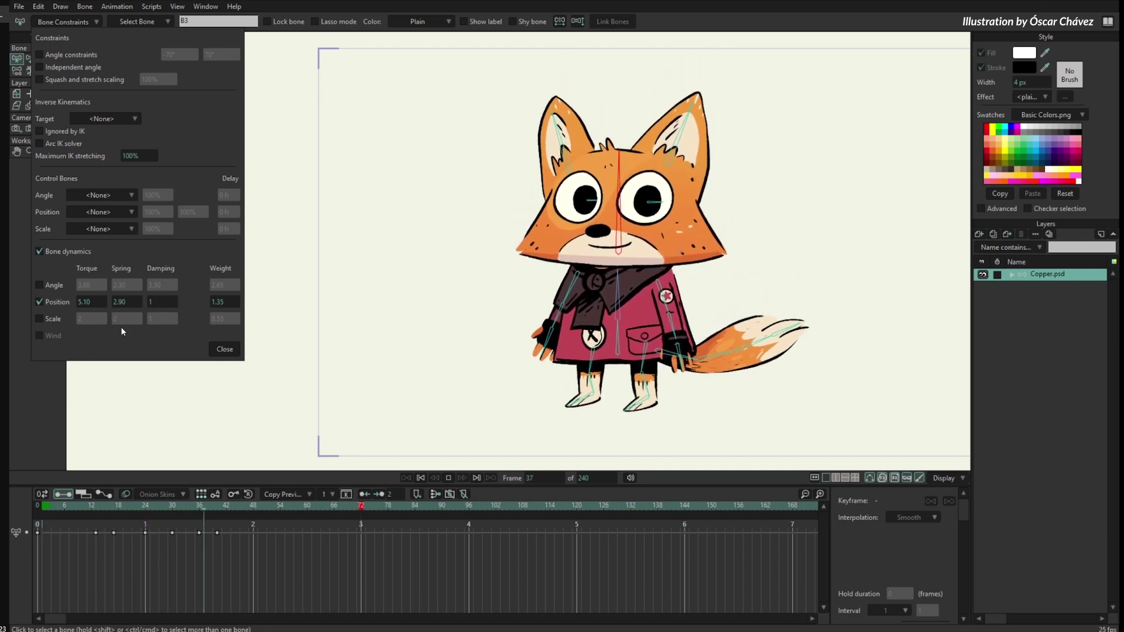
scroll(126, 302, up, 7)
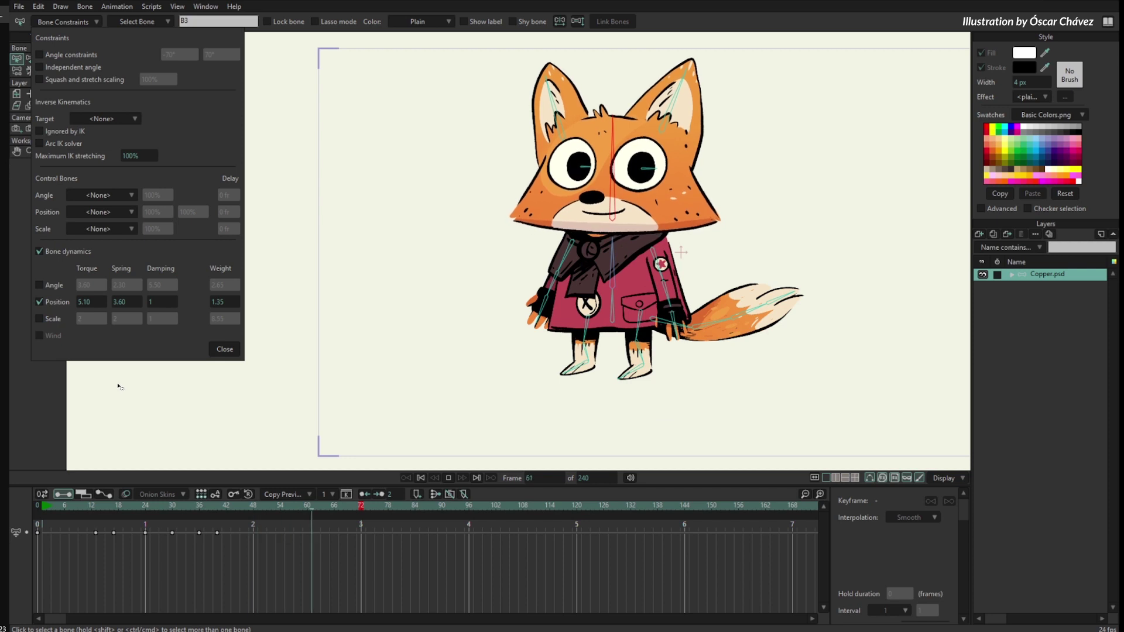
scroll(165, 301, down, 6)
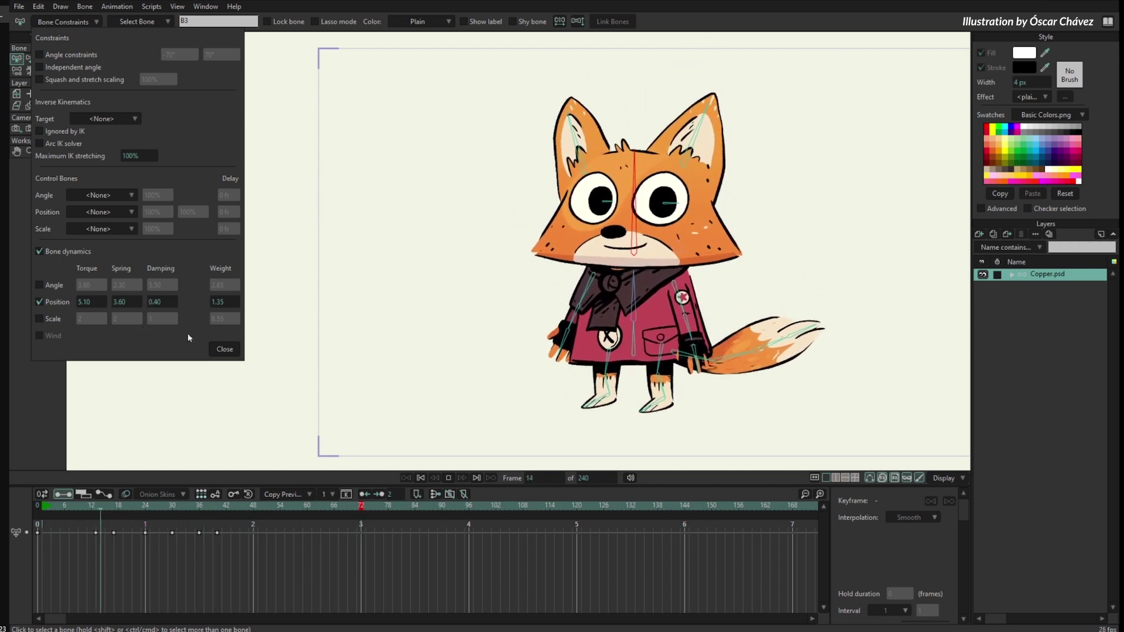
drag(163, 302, 195, 303)
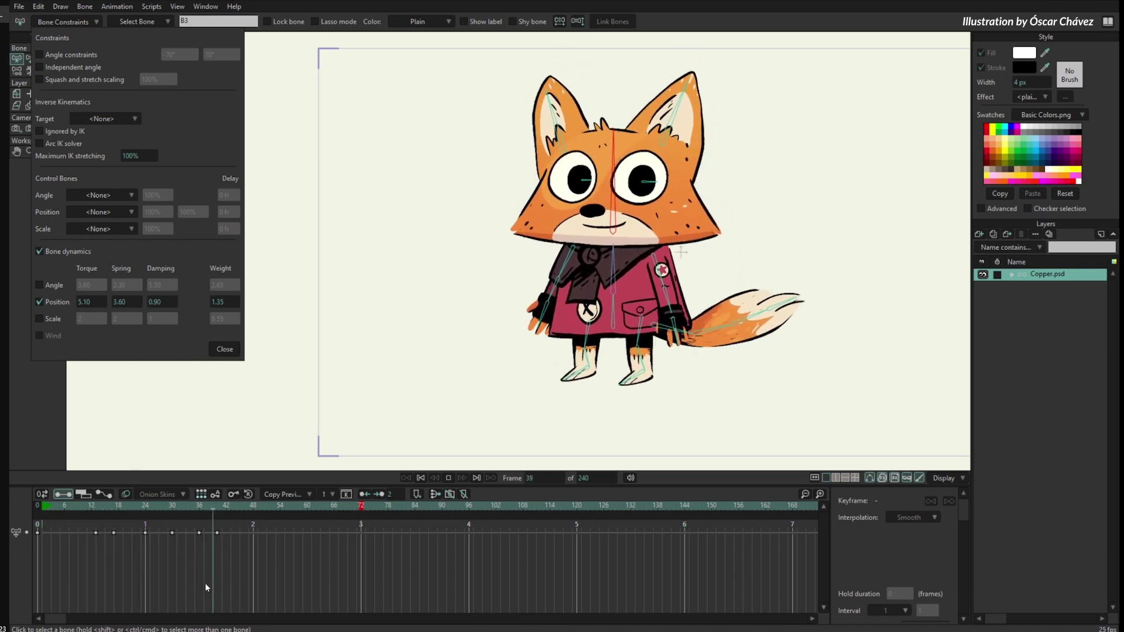
Step: Raise the head bone's position torque to 6.60 and on to 8.30, and set its position damping to 1.40
drag(90, 302, 175, 307)
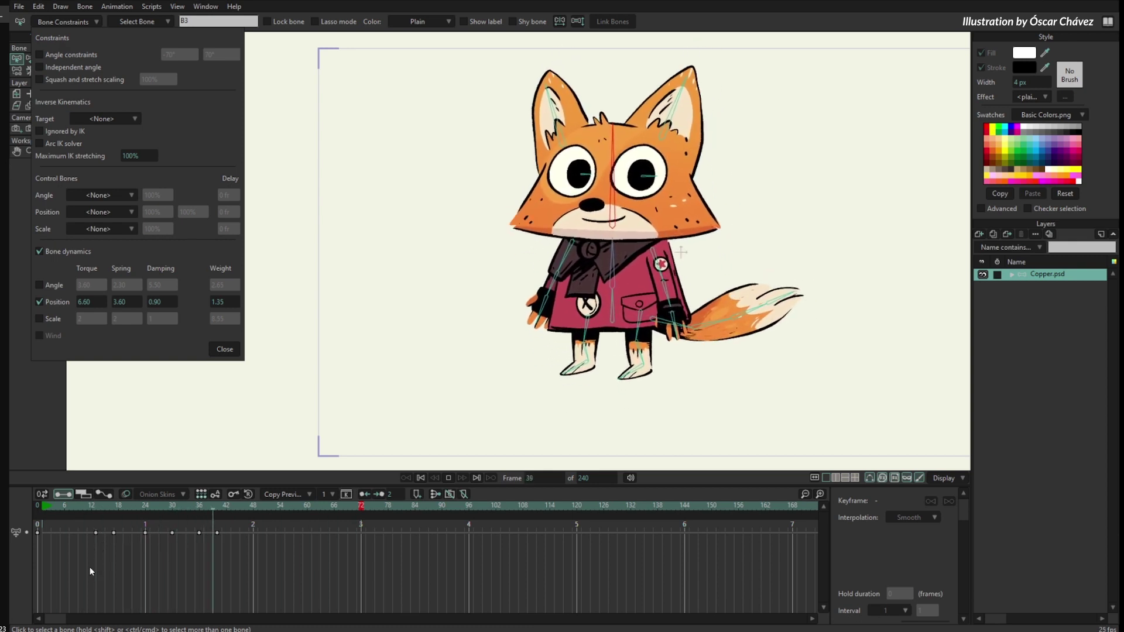
drag(90, 303, 182, 332)
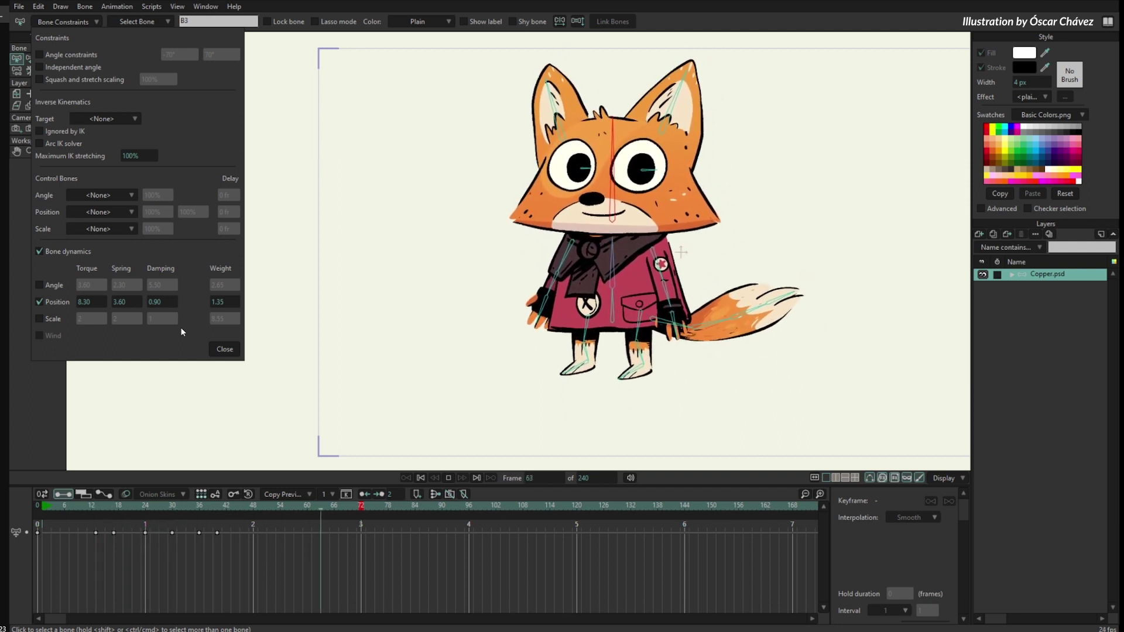
drag(162, 302, 191, 306)
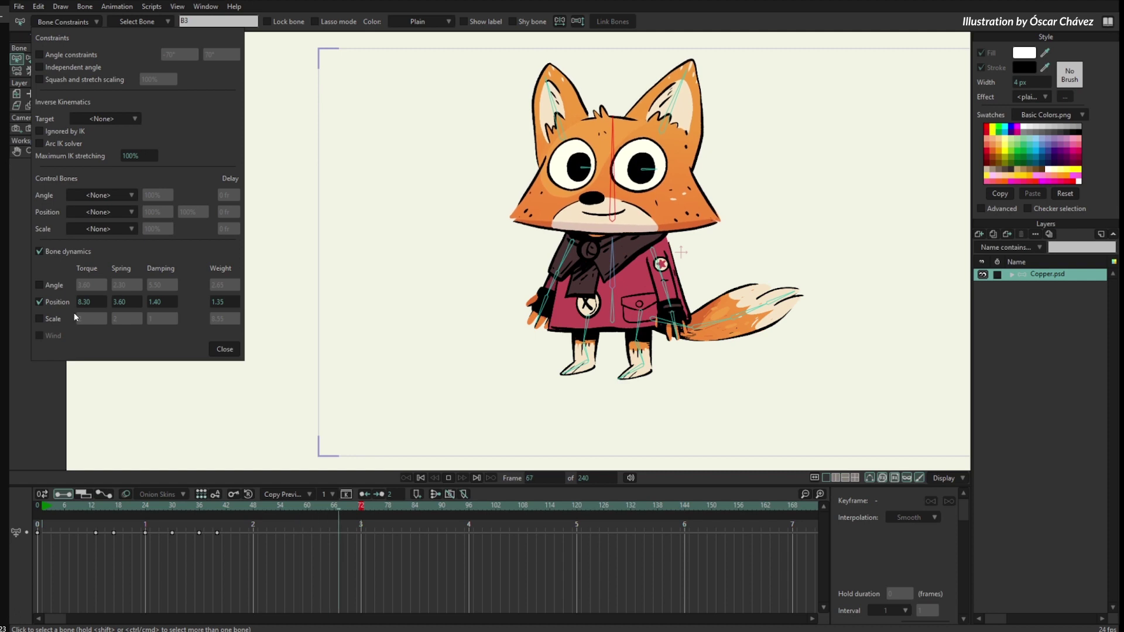
Step: Re-enable angle dynamics on the head bone, try an angle torque of 5.10, and settle on 7.60
click(54, 285)
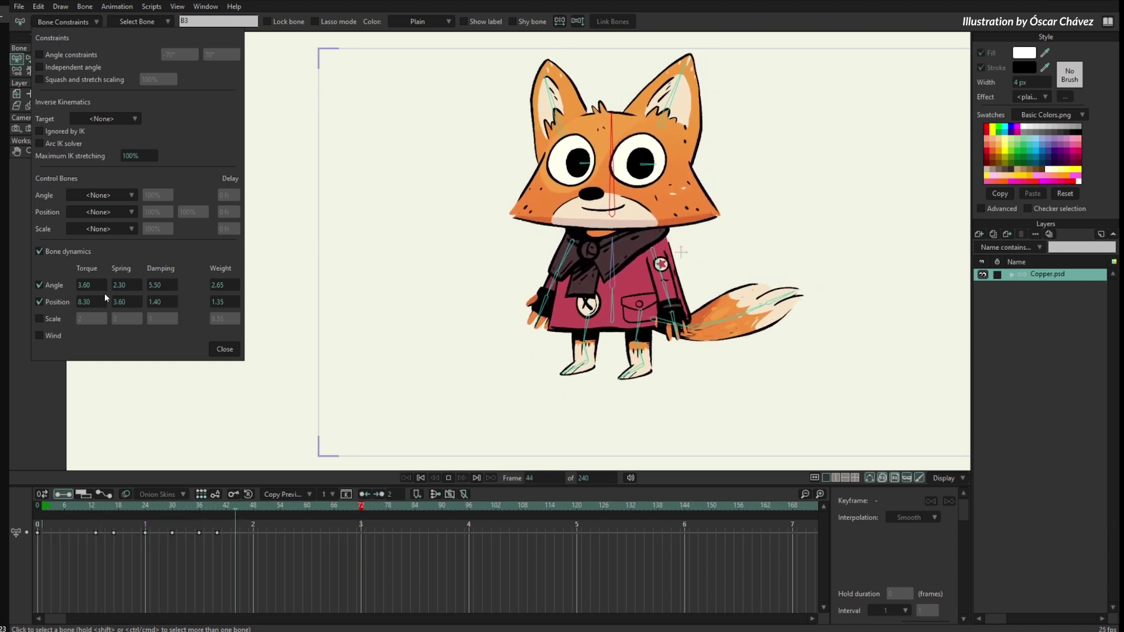
drag(92, 287, 170, 294)
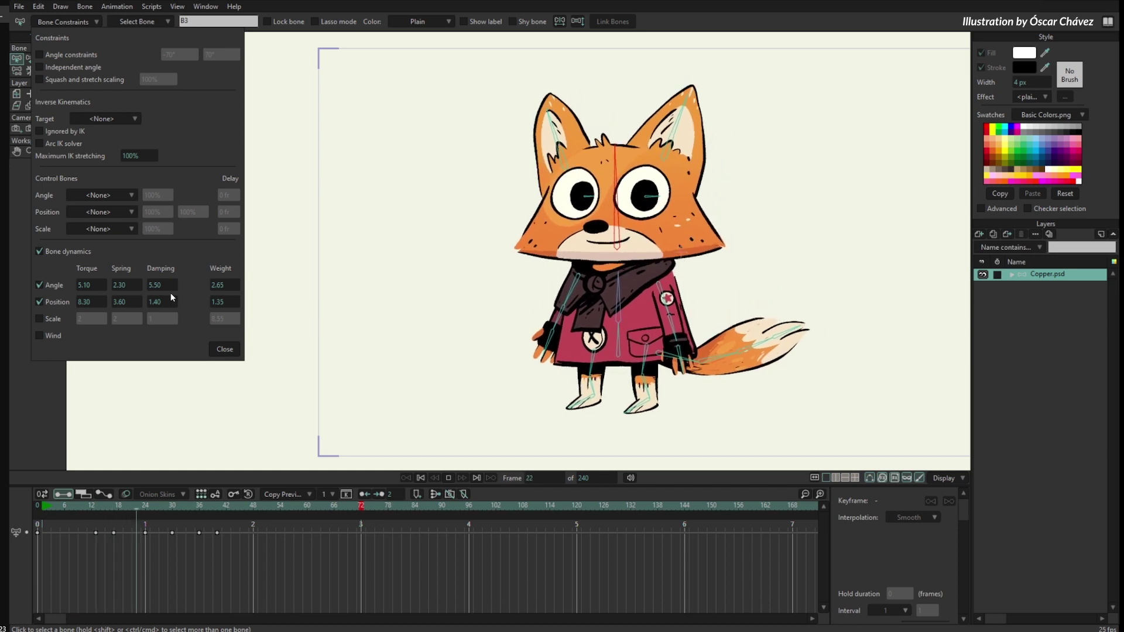
drag(88, 286, 234, 299)
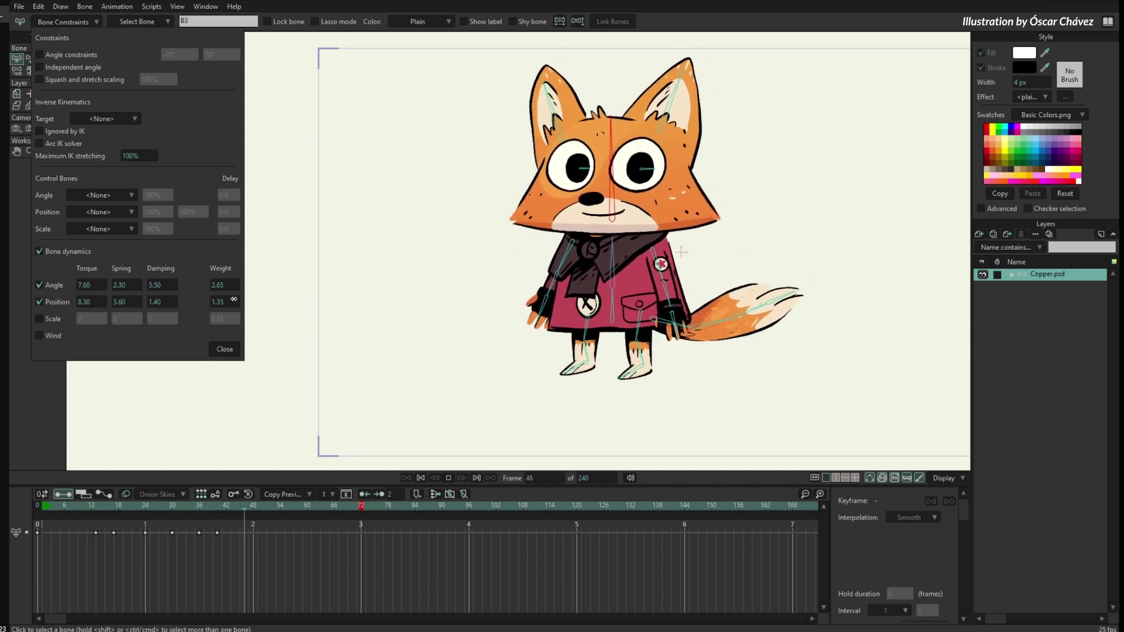
Step: Lower the head bone's angle damping to 3.50, compare angle weights of 1.55, 1.05 and 0.25, settle on 1.25, and close the constraints
drag(231, 283, 212, 297)
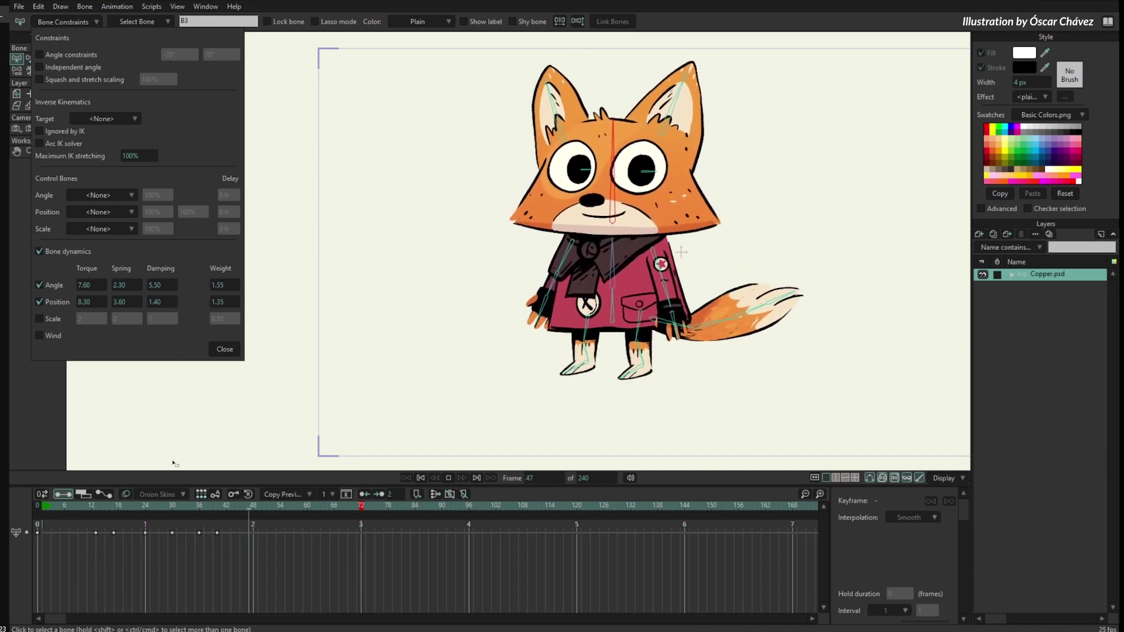
drag(232, 285, 203, 290)
drag(163, 286, 143, 328)
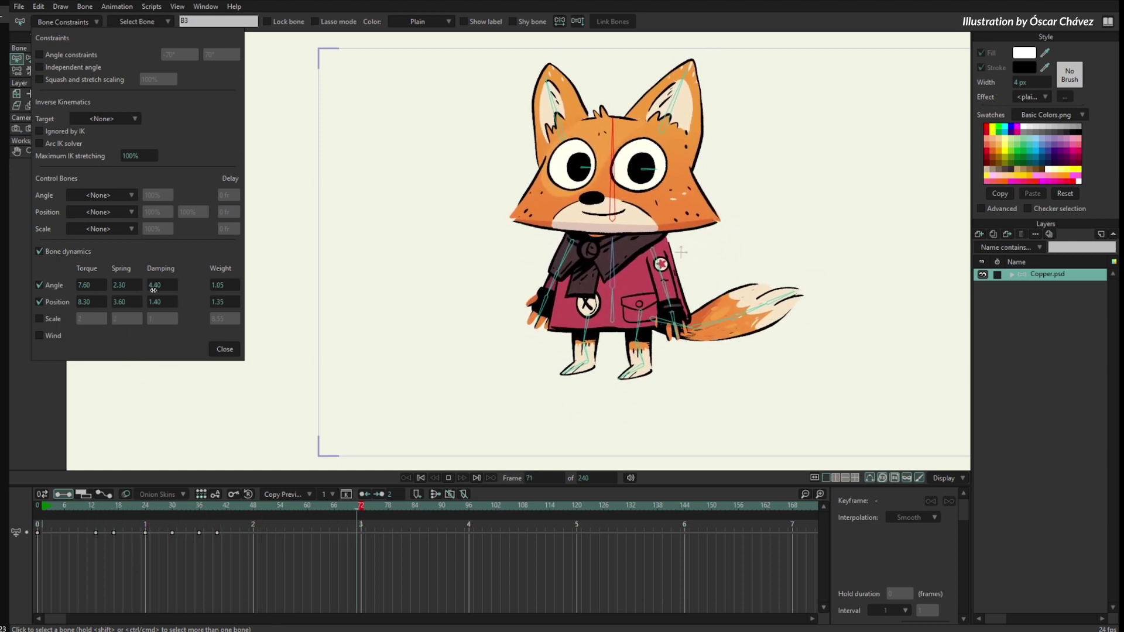
drag(155, 286, 124, 470)
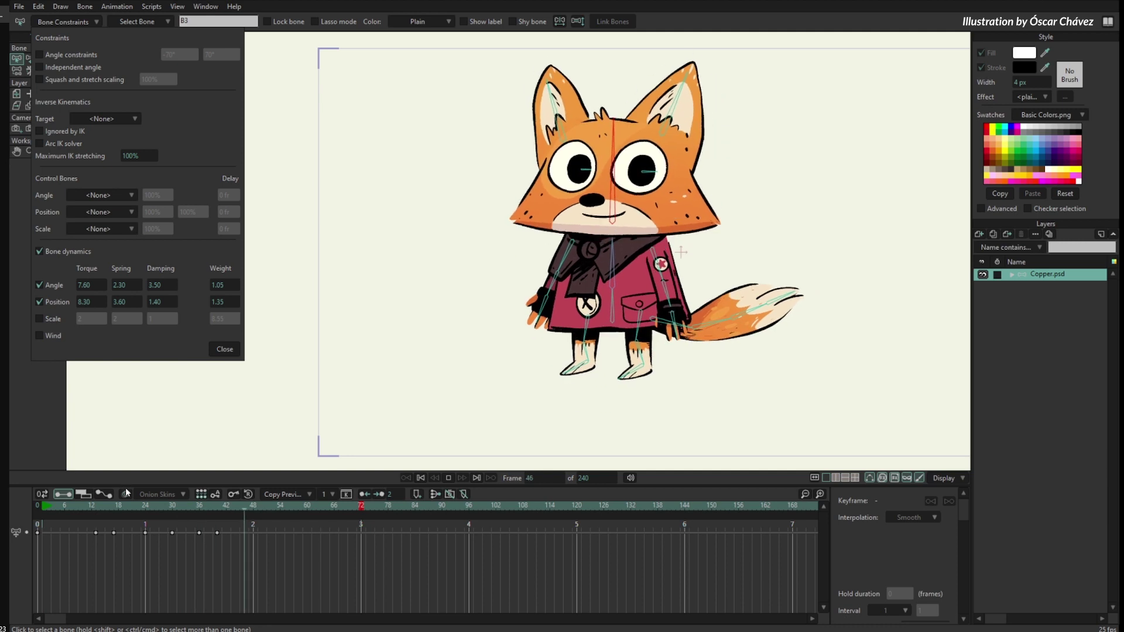
drag(222, 285, 186, 371)
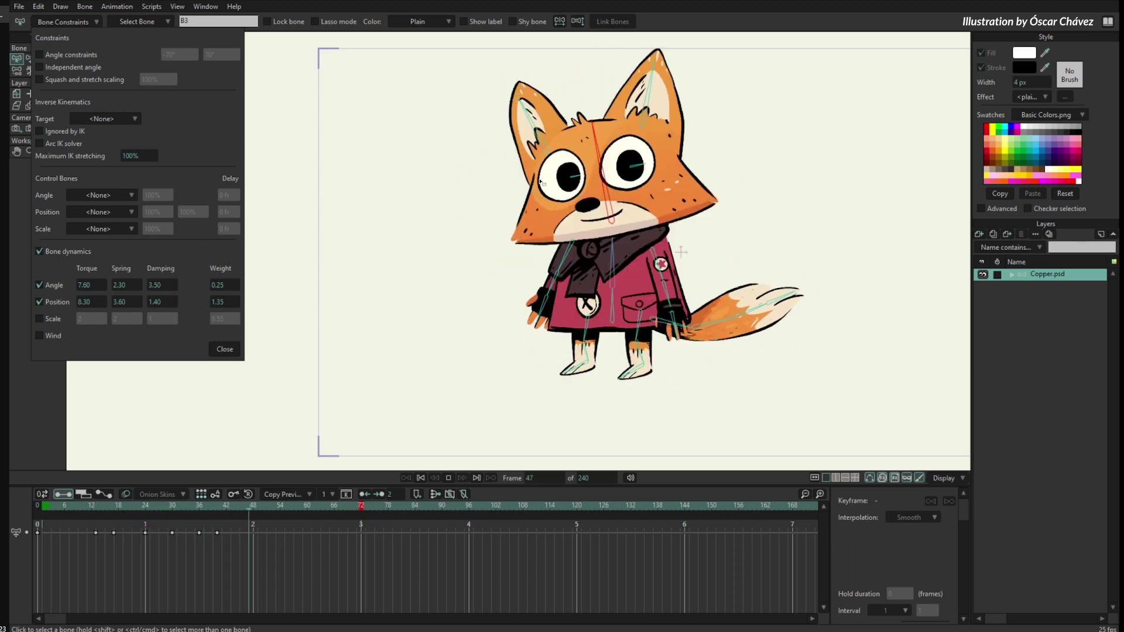
drag(223, 278, 278, 283)
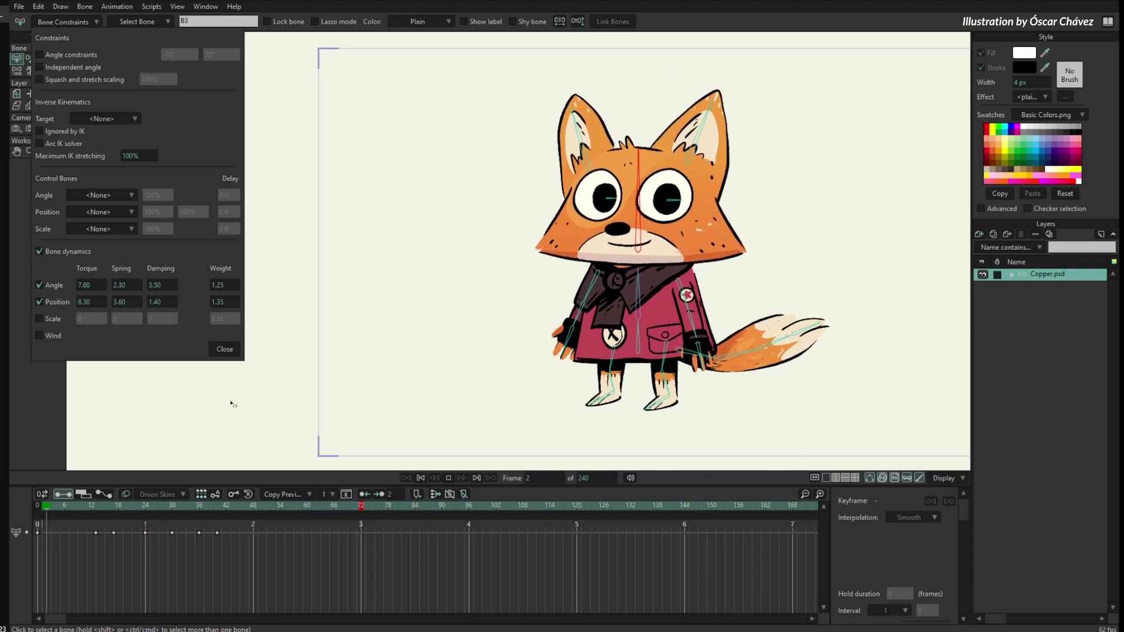
click(225, 349)
Step: Stop playback at frame 0, deselect the head bone, and select the lower body bone B1
key(space)
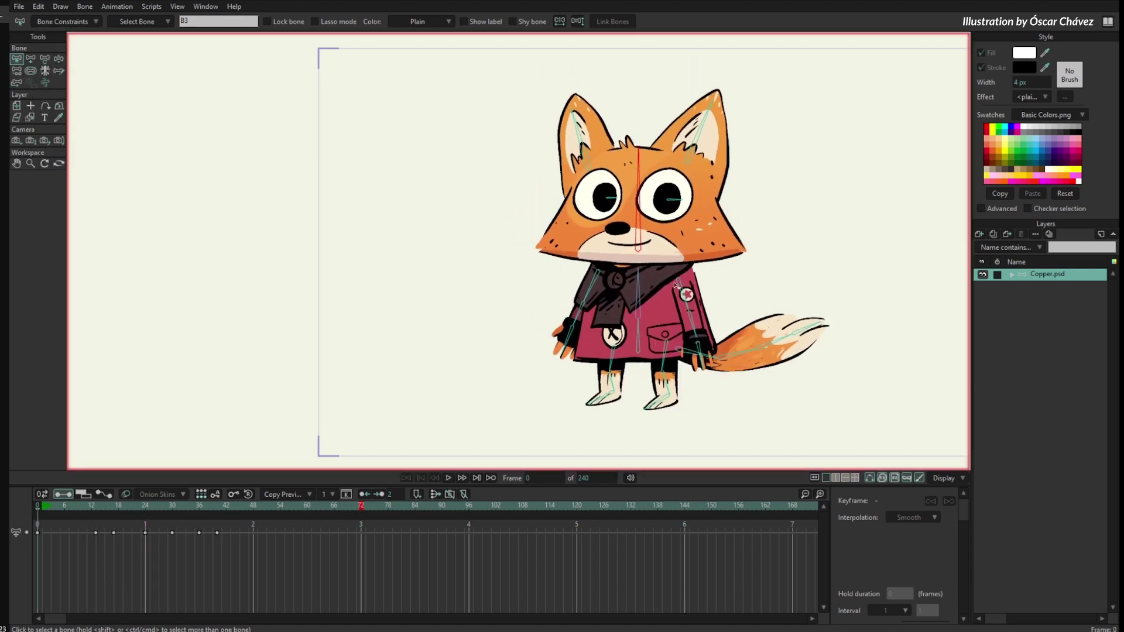
drag(676, 285, 637, 259)
click(518, 328)
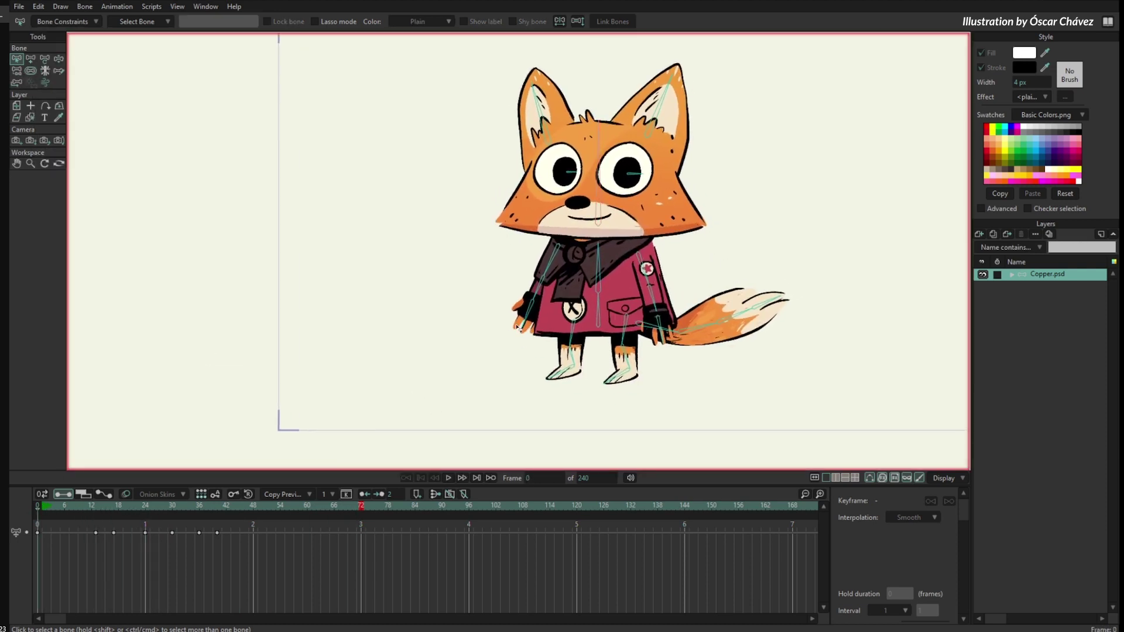
click(609, 307)
scroll(680, 200, up, 3)
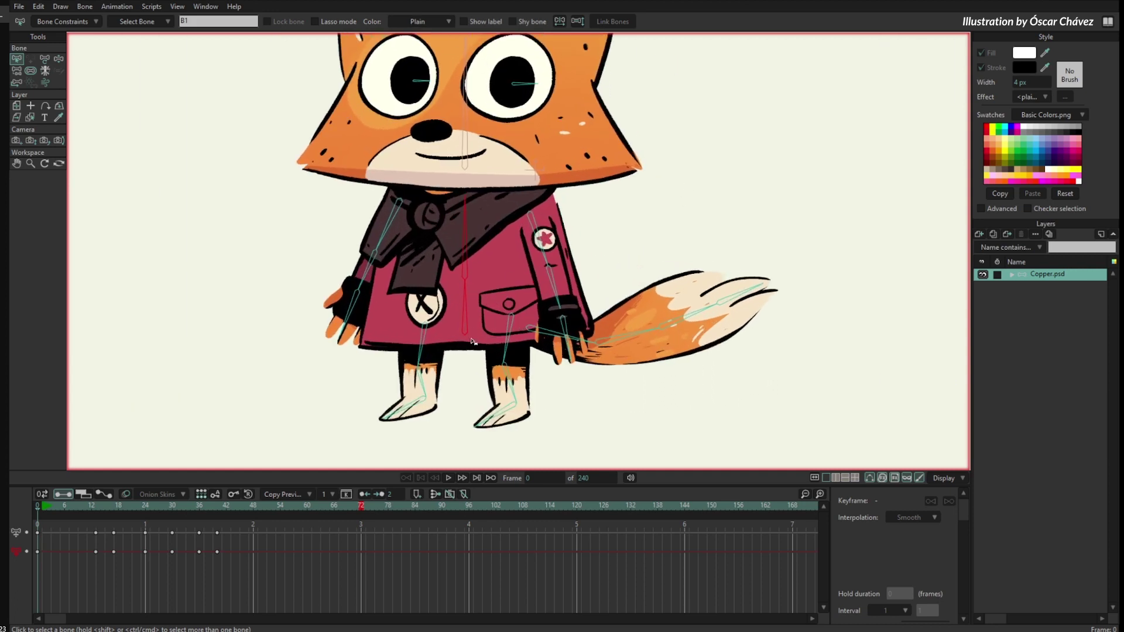
Step: Play the animation, enable scale dynamics on the lower body bone B1, try a scale torque of 4, and settle on 5.60
scroll(562, 223, down, 3)
key(space)
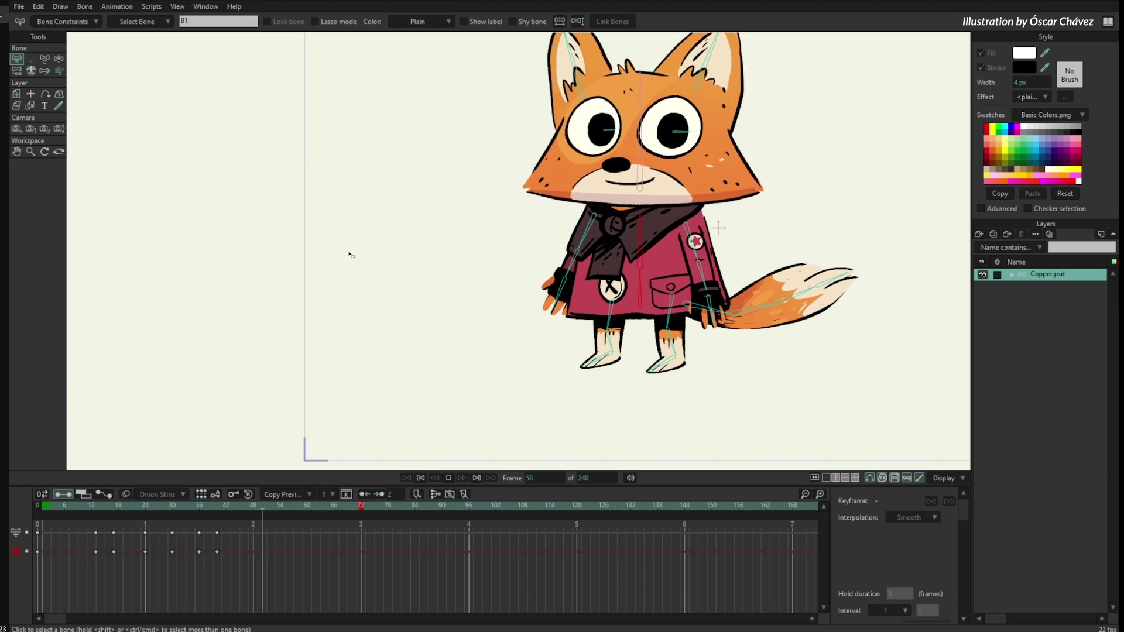
click(86, 20)
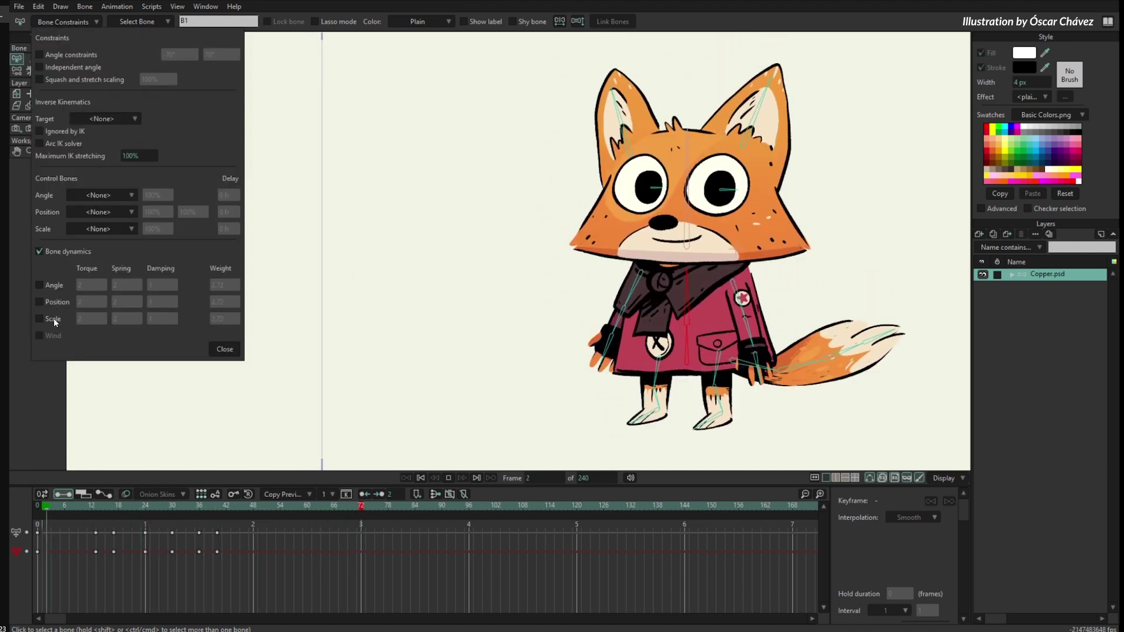
click(54, 318)
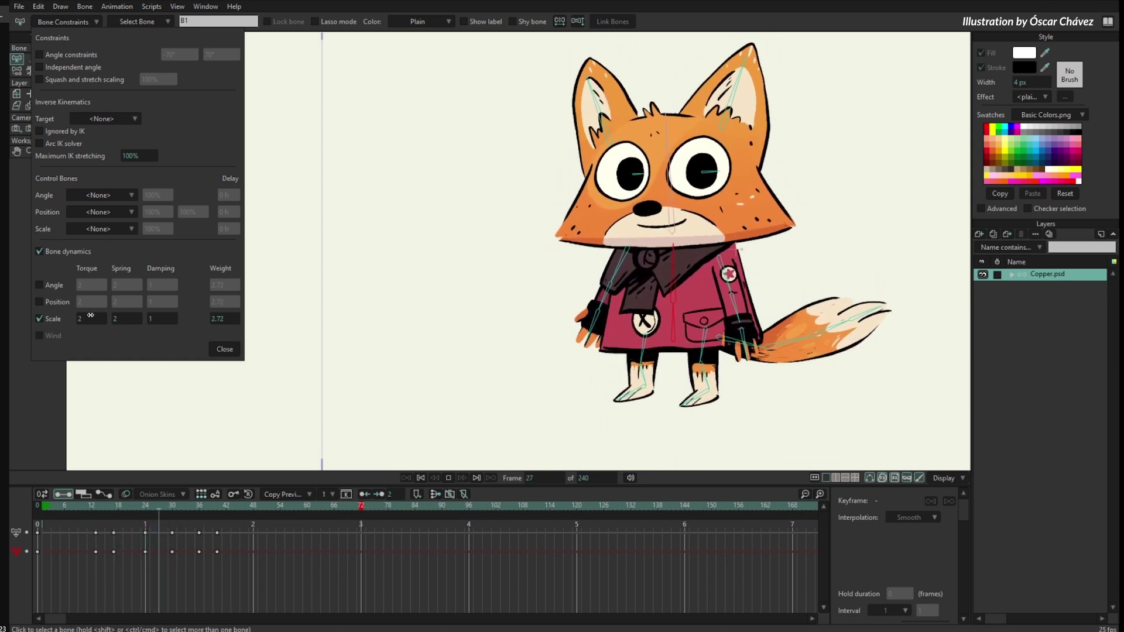
drag(88, 318, 157, 328)
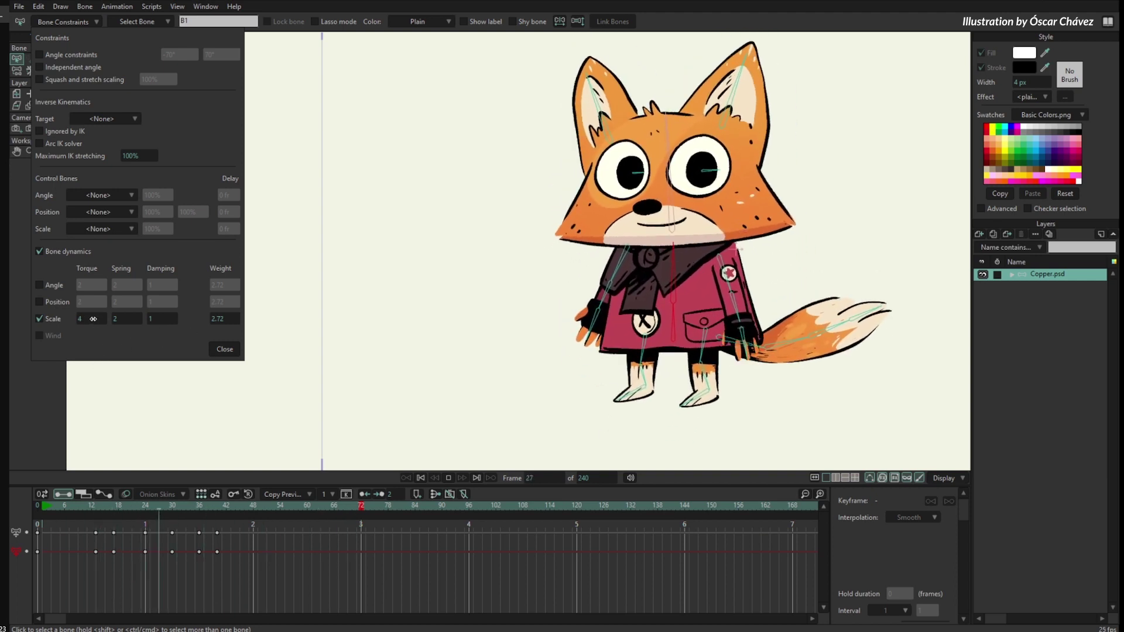
drag(93, 318, 136, 405)
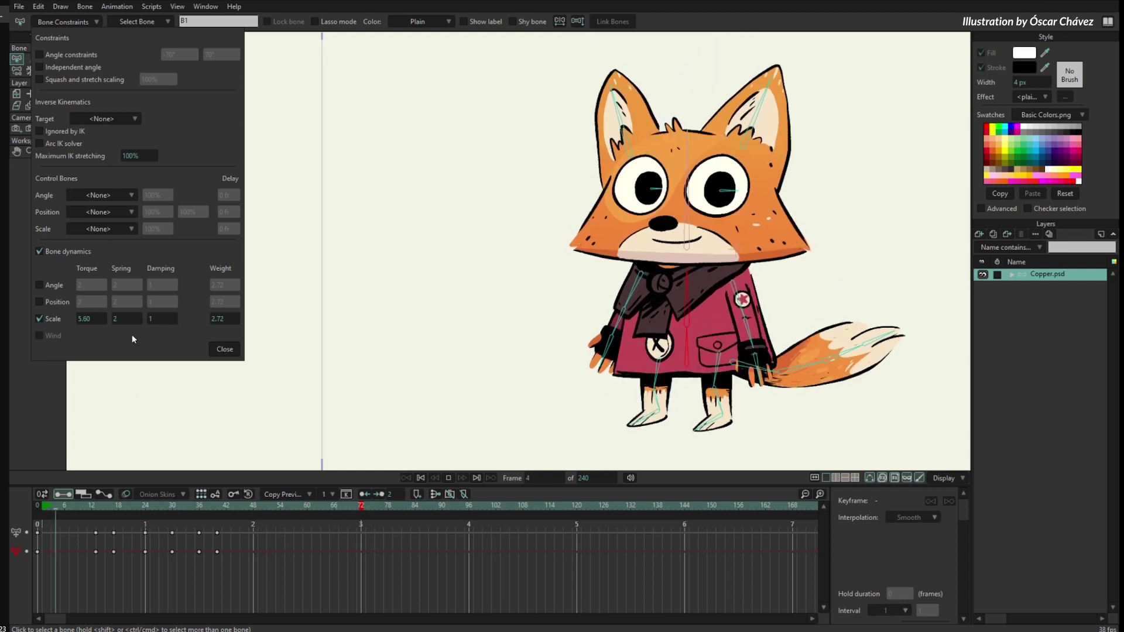
Step: Try scale springs of 0.40 and 2.60 on the body bone, settle on 3.30, and set the scale weight to 1.52
drag(129, 321, 103, 328)
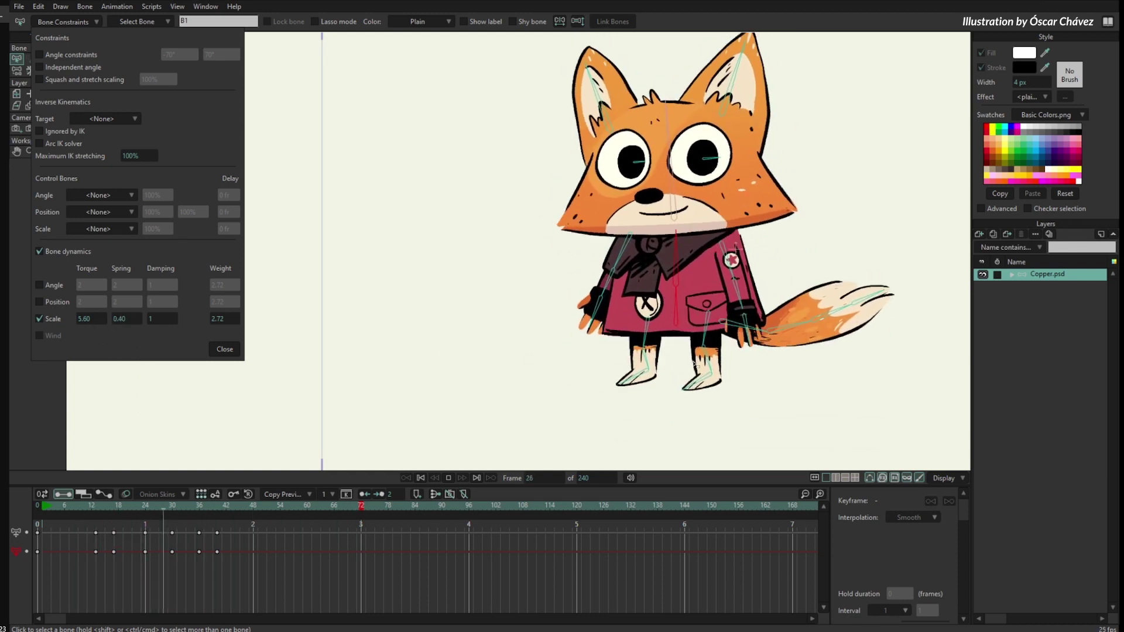
drag(123, 318, 253, 339)
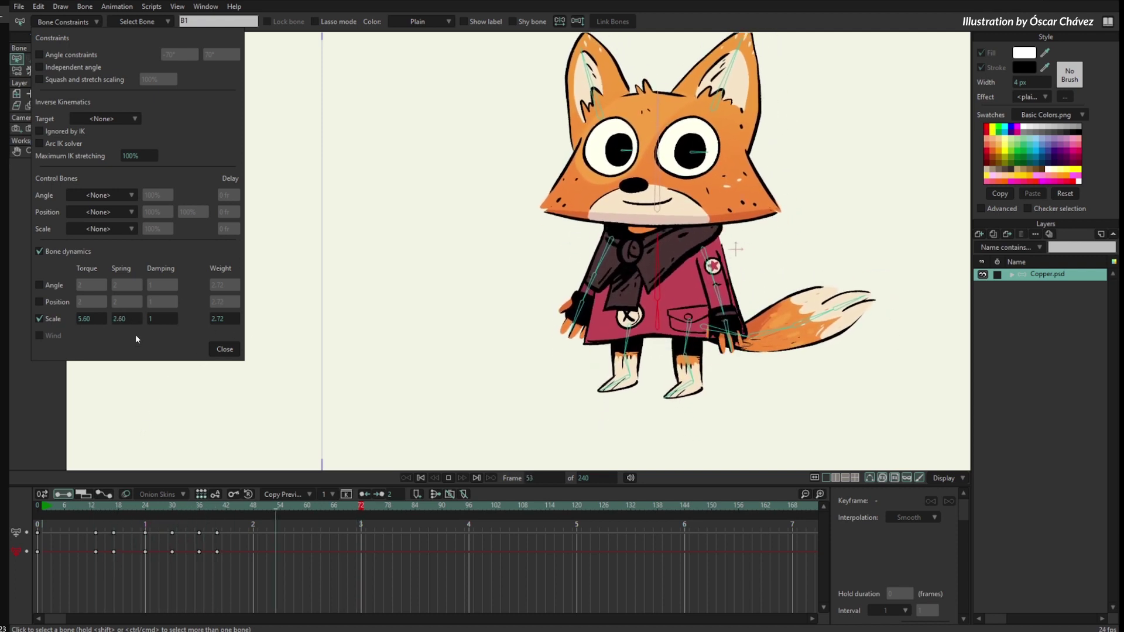
drag(166, 322, 184, 323)
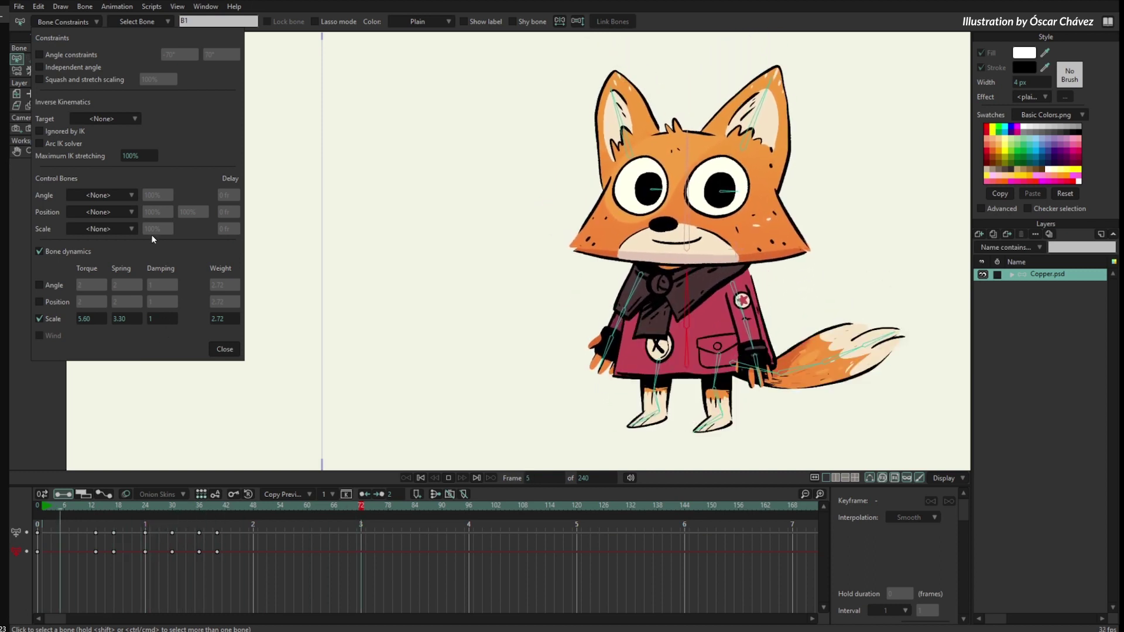
drag(225, 318, 167, 339)
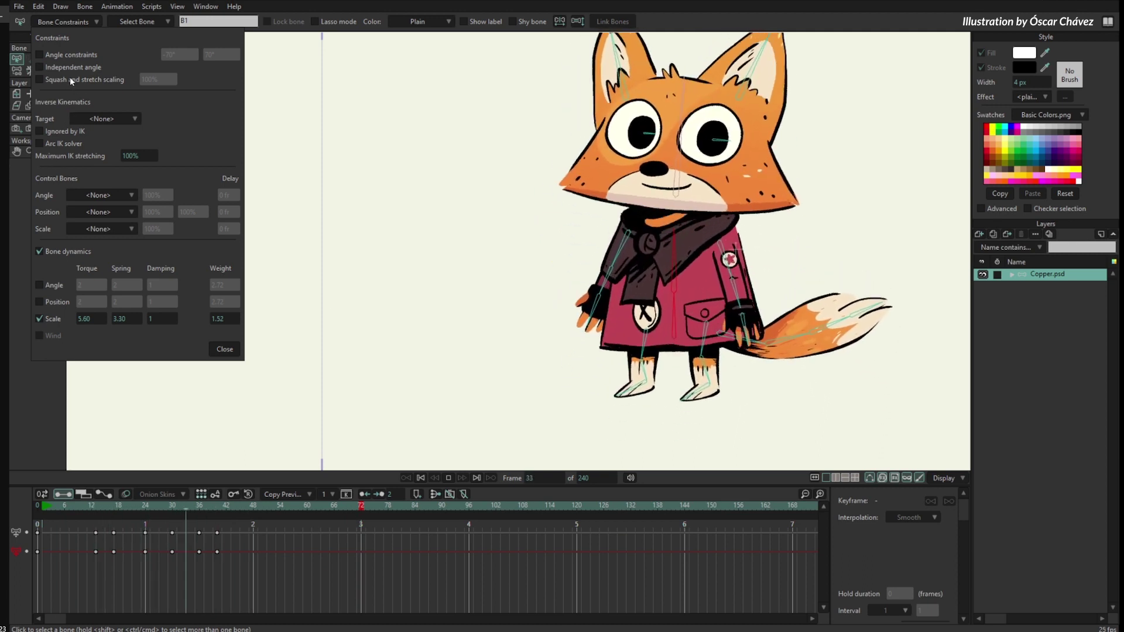
Step: Enable squash and stretch scaling on the body bone, compare values such as 114%, 171%, 269% and 52%, and settle on 45%
click(72, 80)
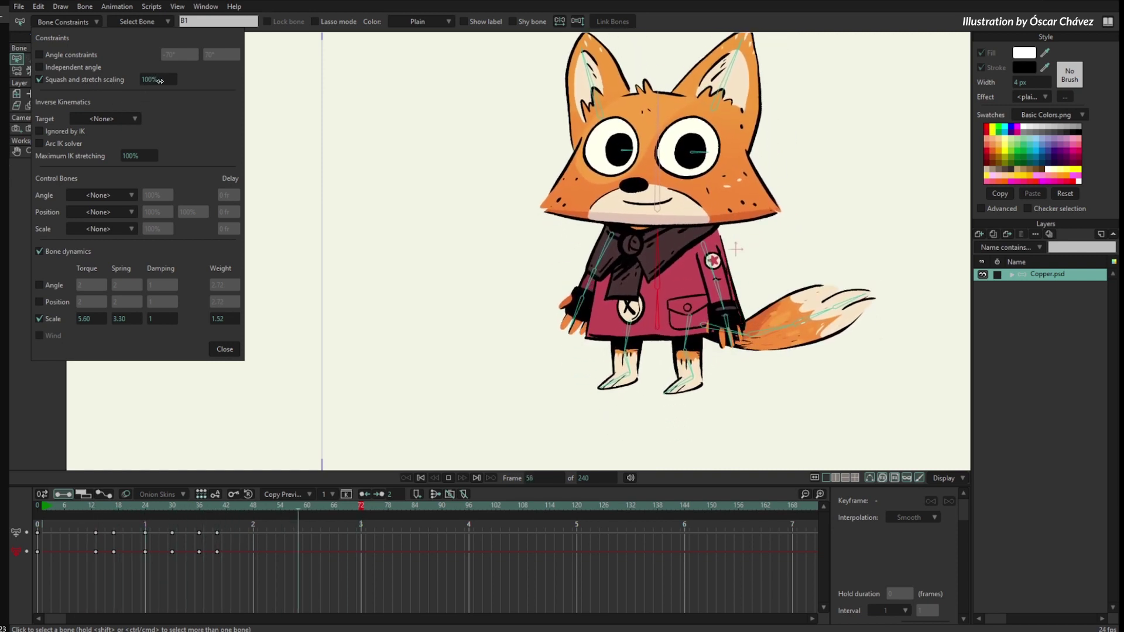
drag(164, 80, 112, 154)
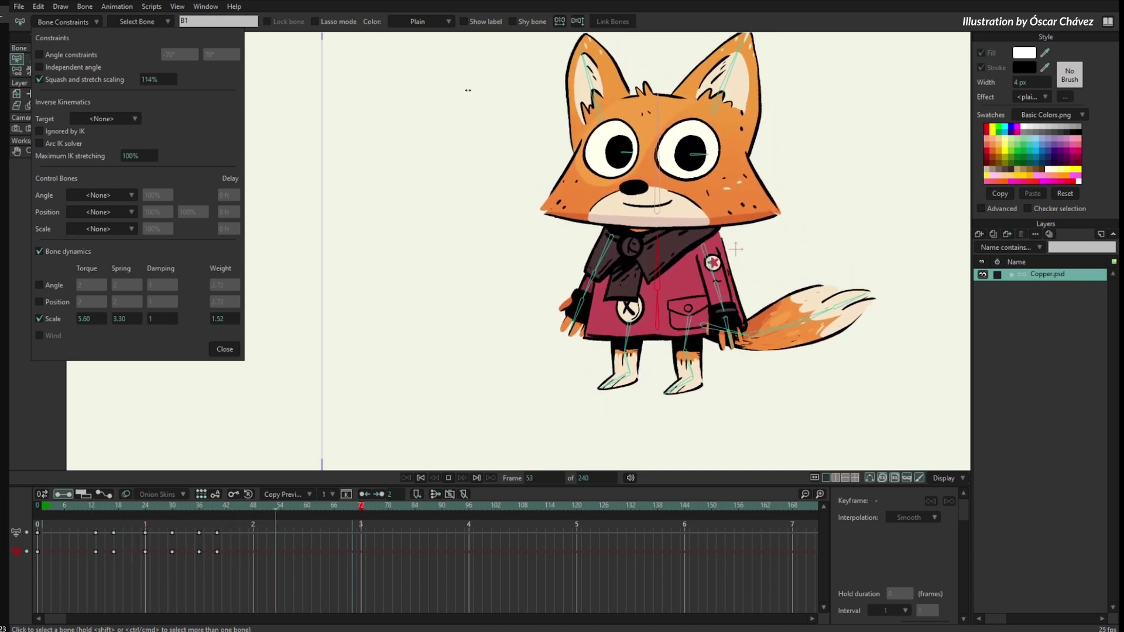
drag(468, 90, 778, 130)
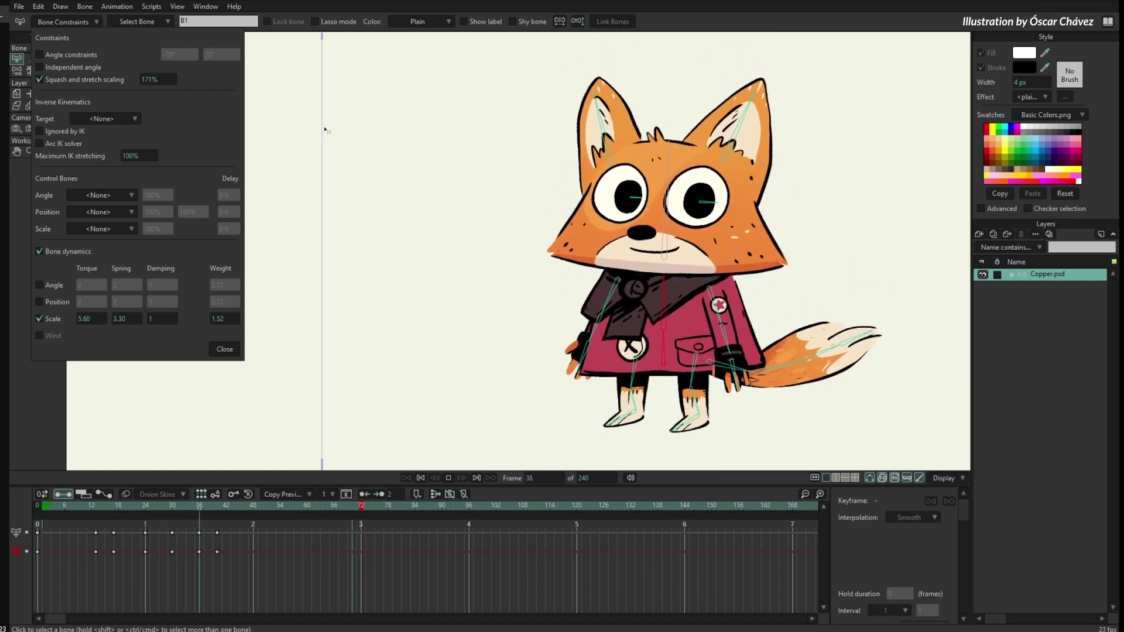
drag(153, 84, 686, 123)
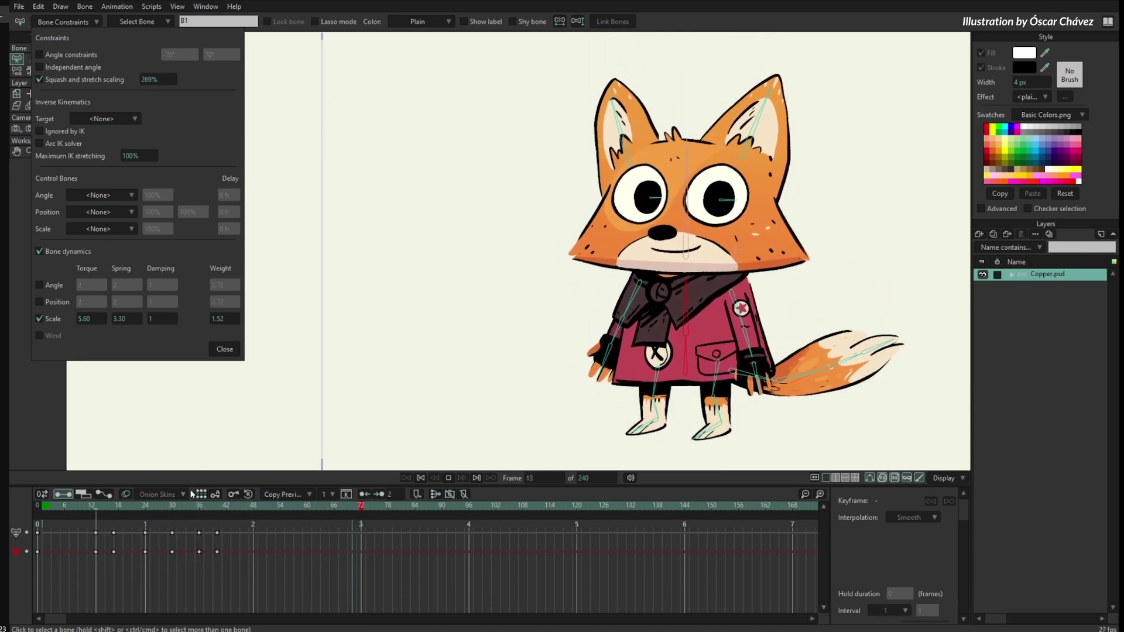
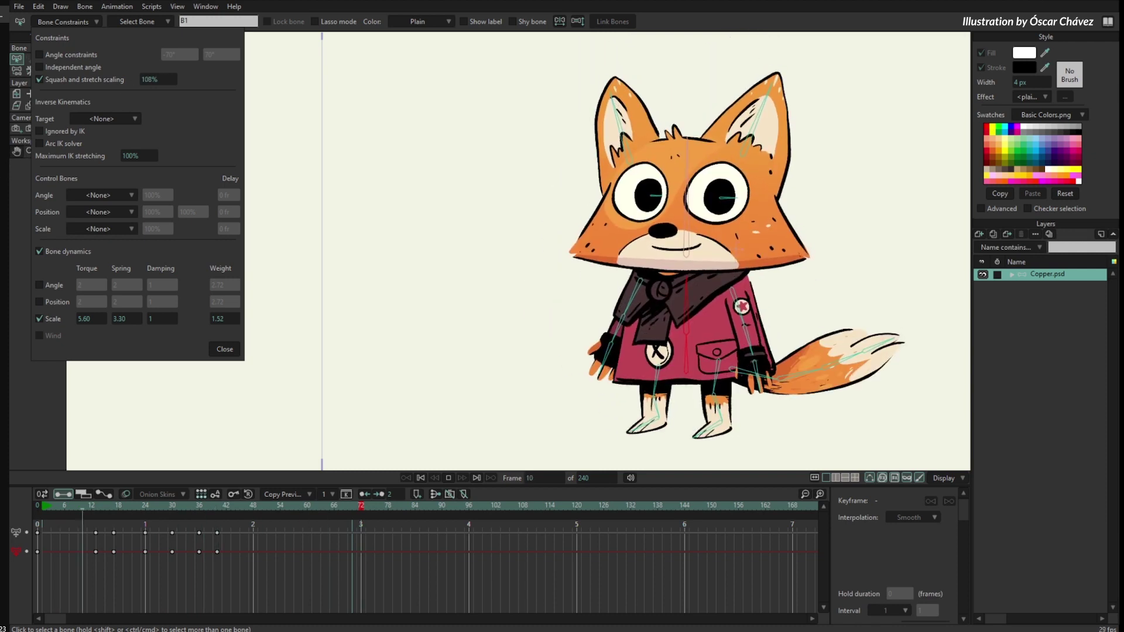
drag(150, 79, 98, 111)
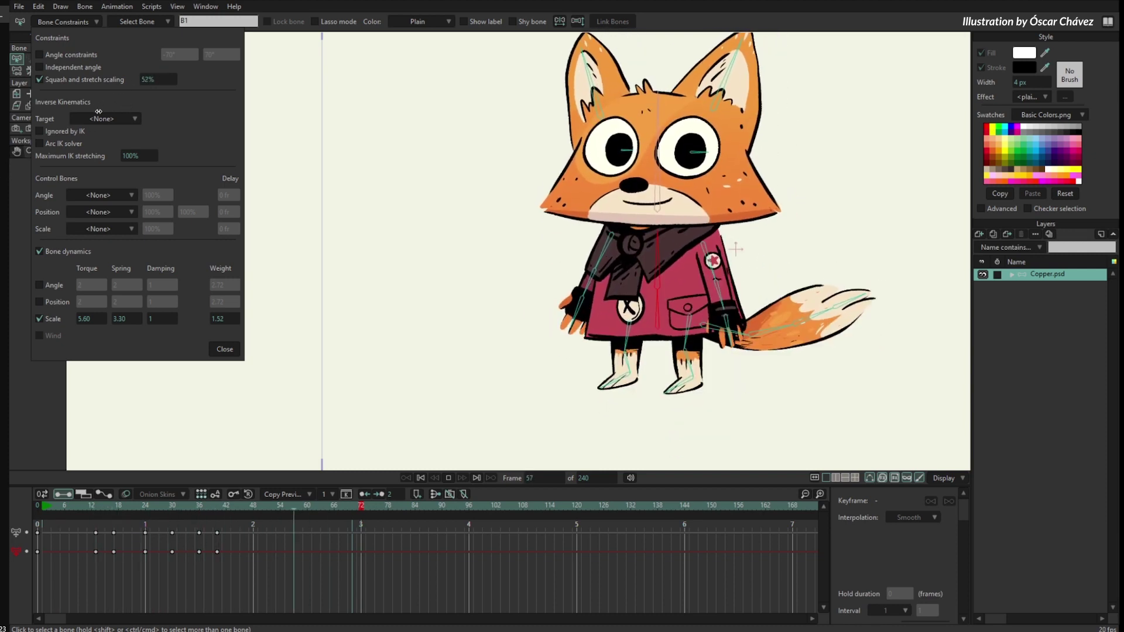
drag(160, 81, 62, 244)
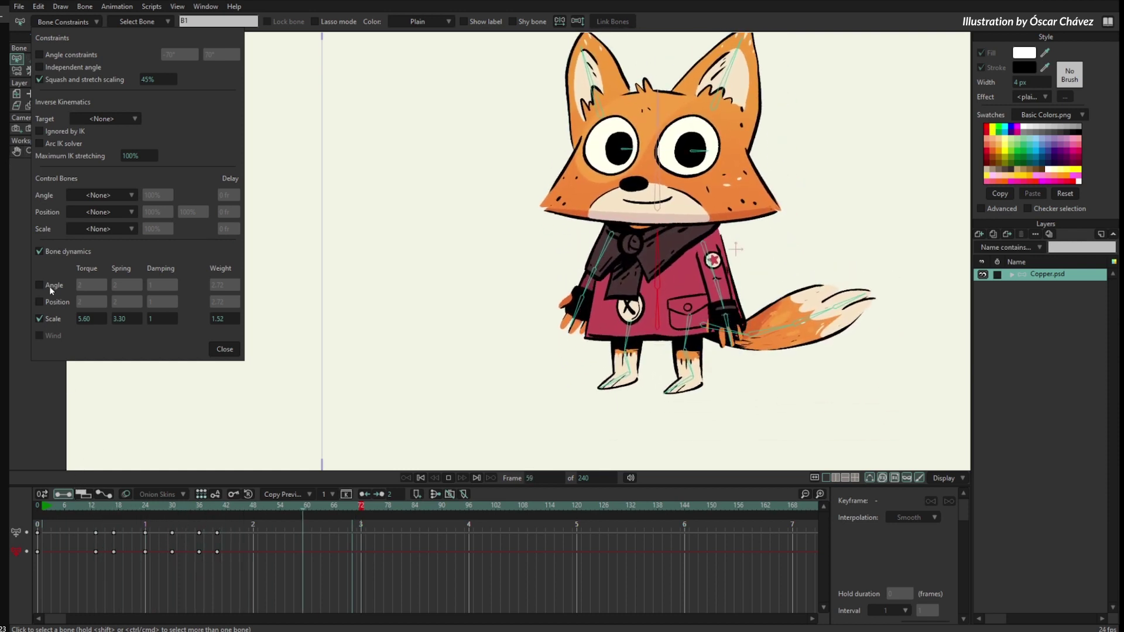
Step: Enable angle dynamics on the body bone with spring 2.70 and weight 2.52, and close the constraints
click(39, 286)
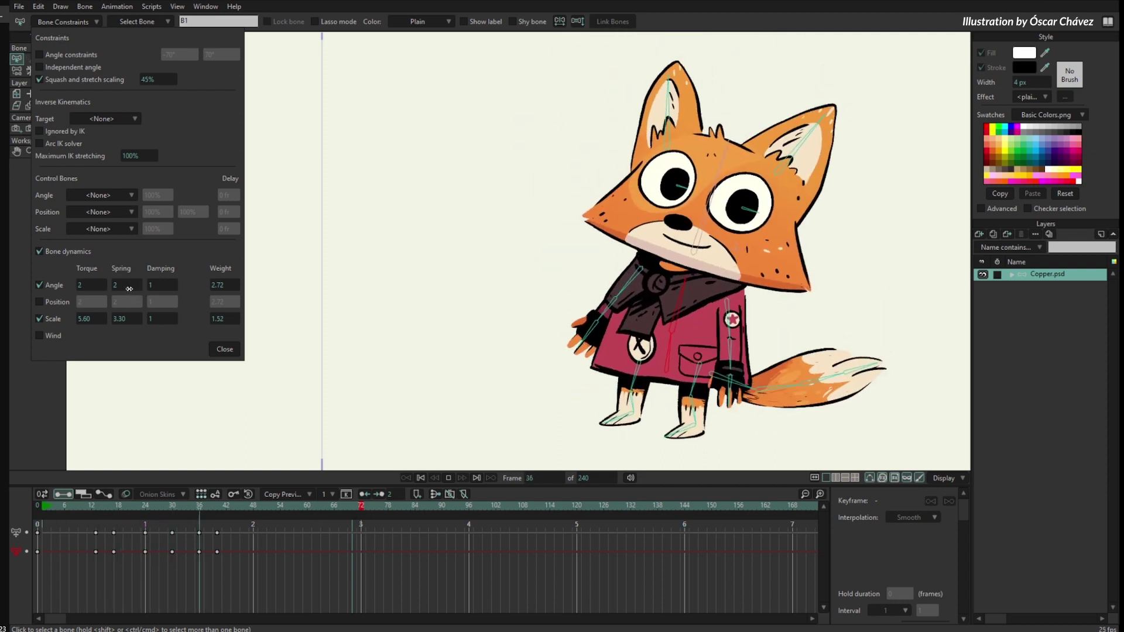
scroll(134, 286, up, 7)
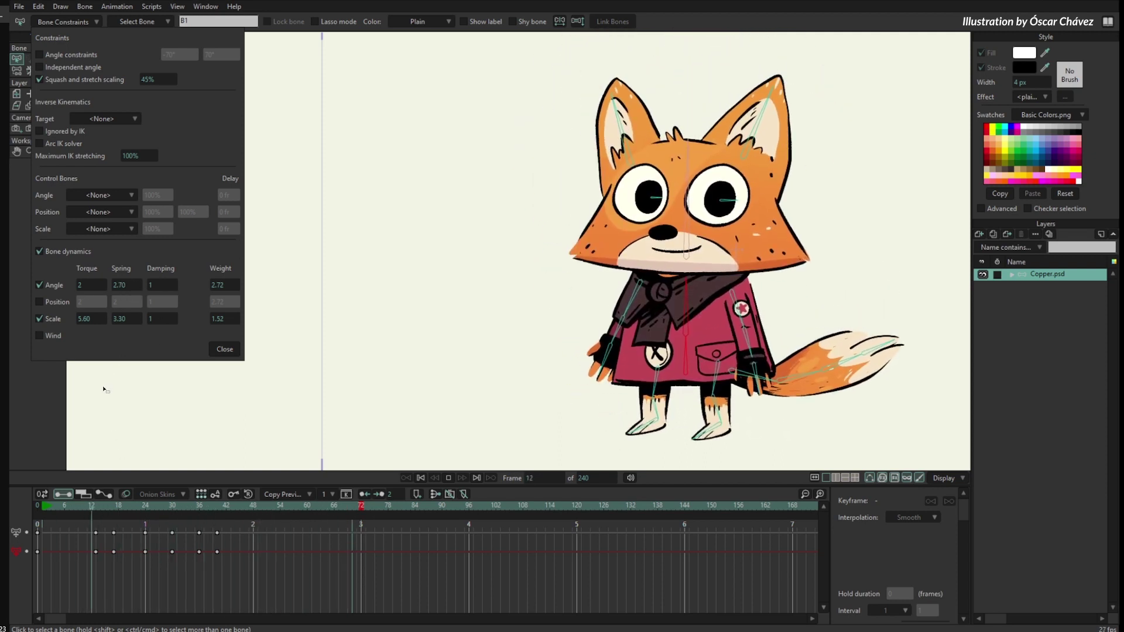
drag(225, 279, 195, 289)
drag(225, 284, 281, 282)
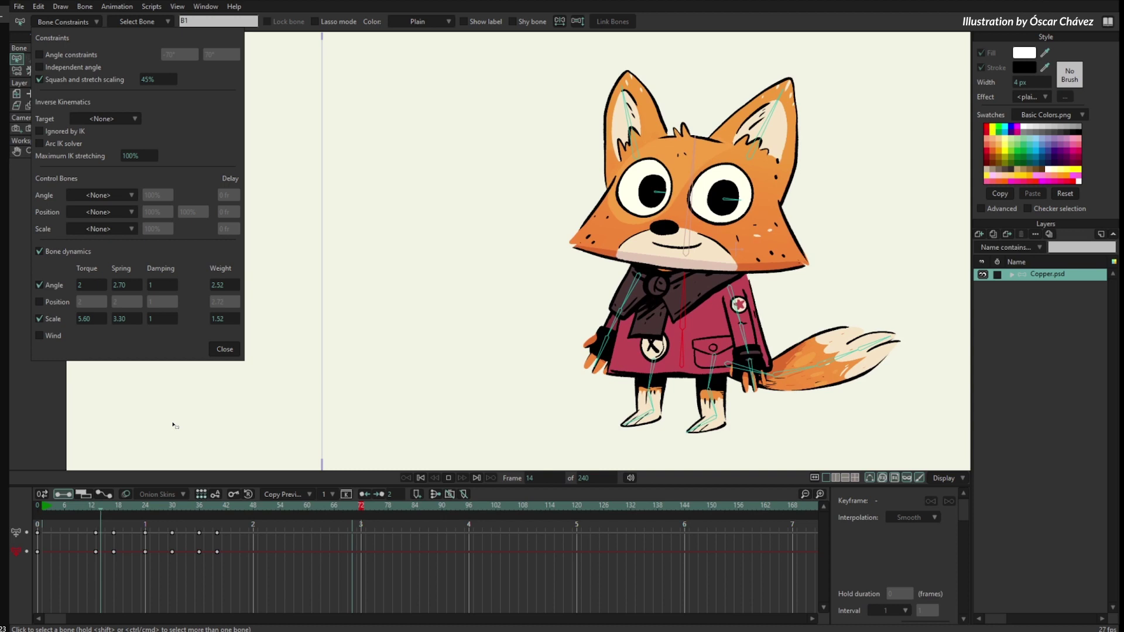
click(224, 348)
Step: Stop playback at frame 0 and select the fox's arm, leg, foot and tail bones together, leaving out the hands
drag(643, 304, 596, 273)
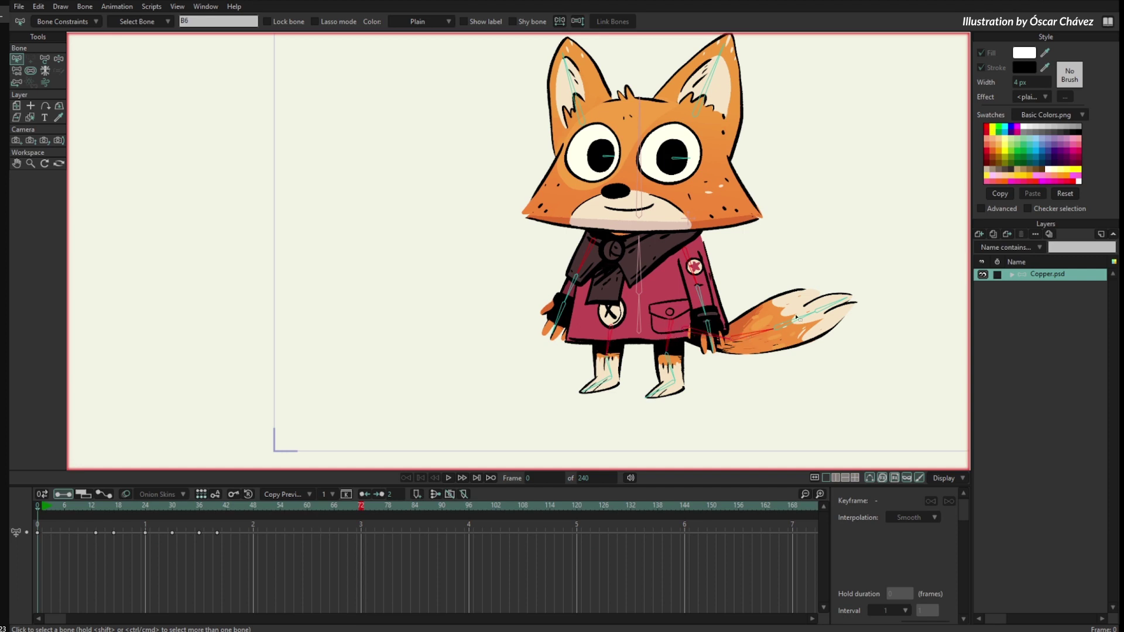
drag(789, 221, 751, 226)
scroll(770, 218, down, 1)
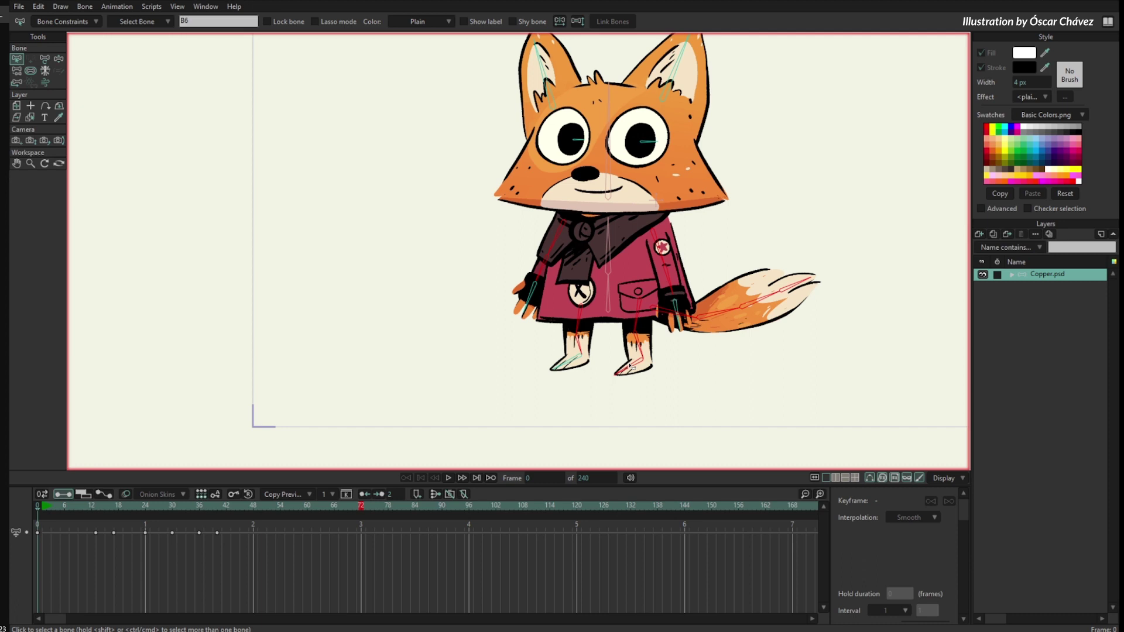
drag(666, 307, 617, 332)
scroll(621, 332, up, 2)
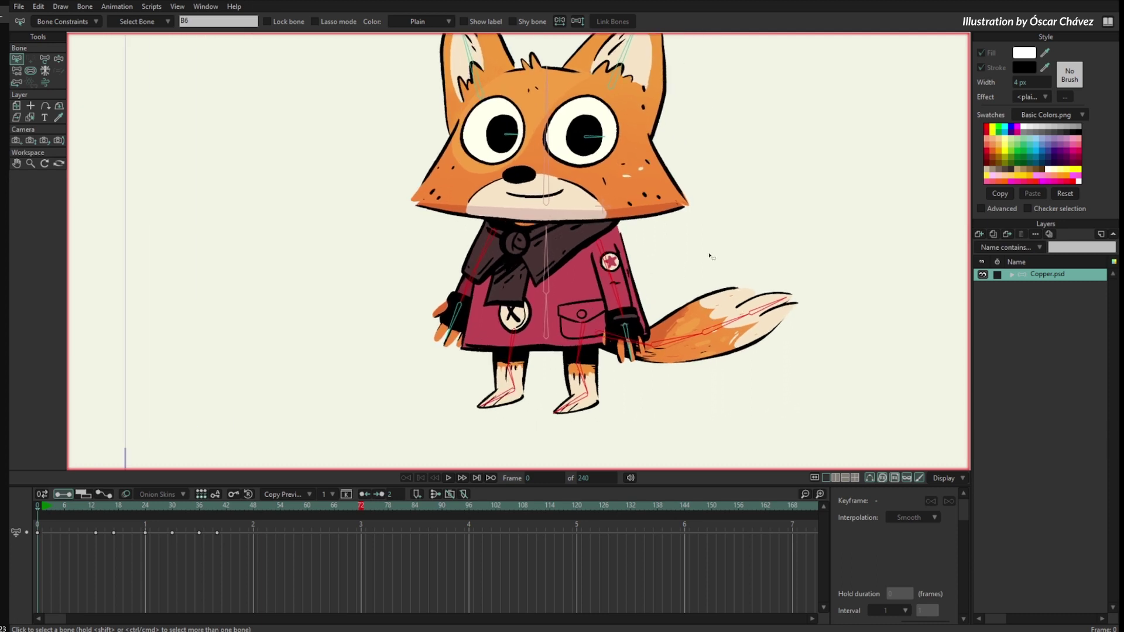
drag(674, 285, 762, 292)
scroll(690, 260, down, 2)
scroll(762, 292, down, 1)
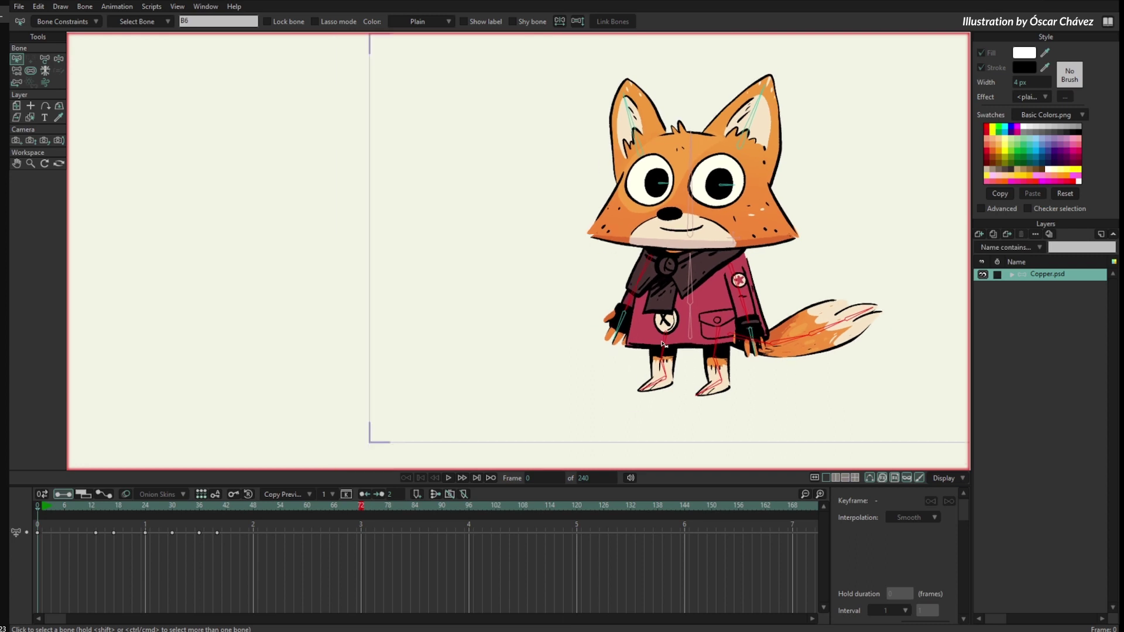
Step: Play the animation and enable angle dynamics on the selected limb and tail bones with torque 0.50, spring 1.10 and weight 0.53
key(space)
click(66, 21)
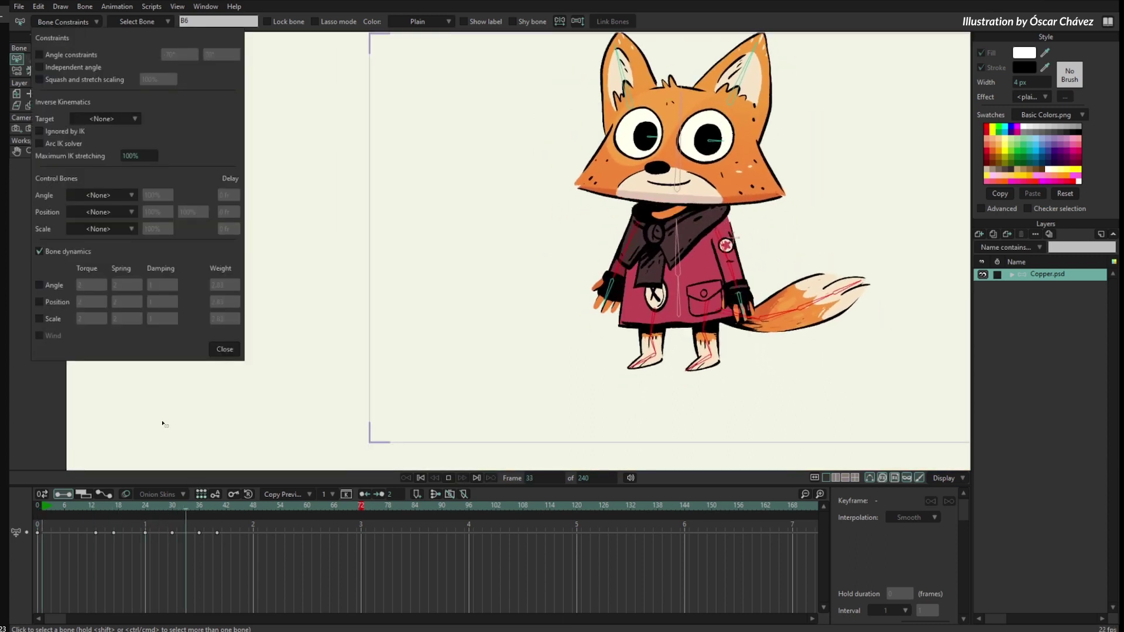
click(54, 288)
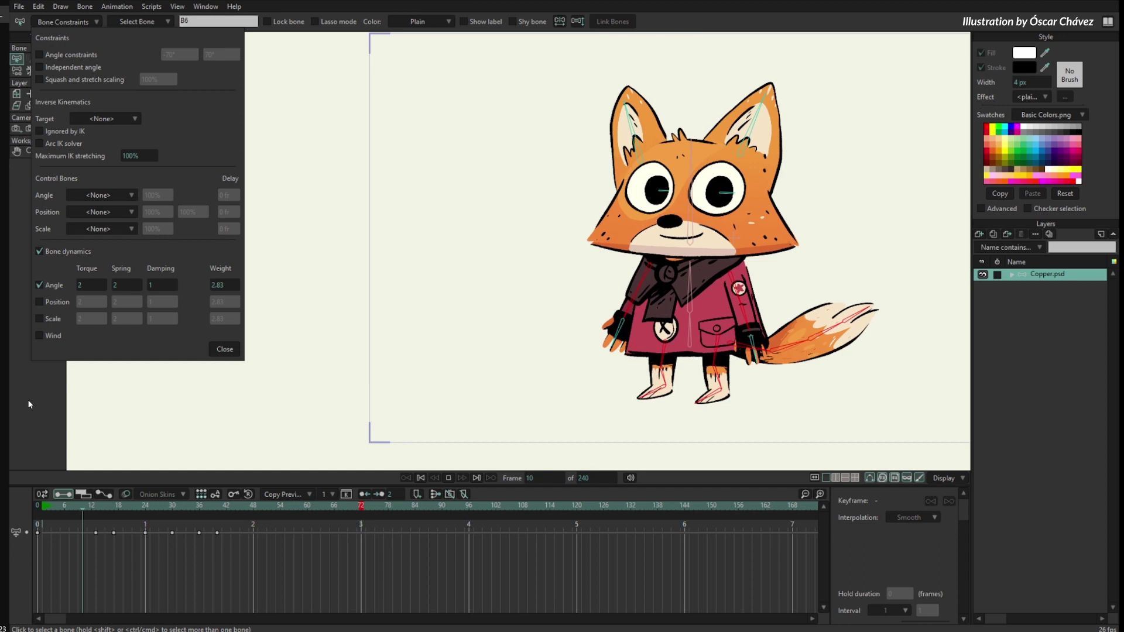
drag(127, 286, 91, 289)
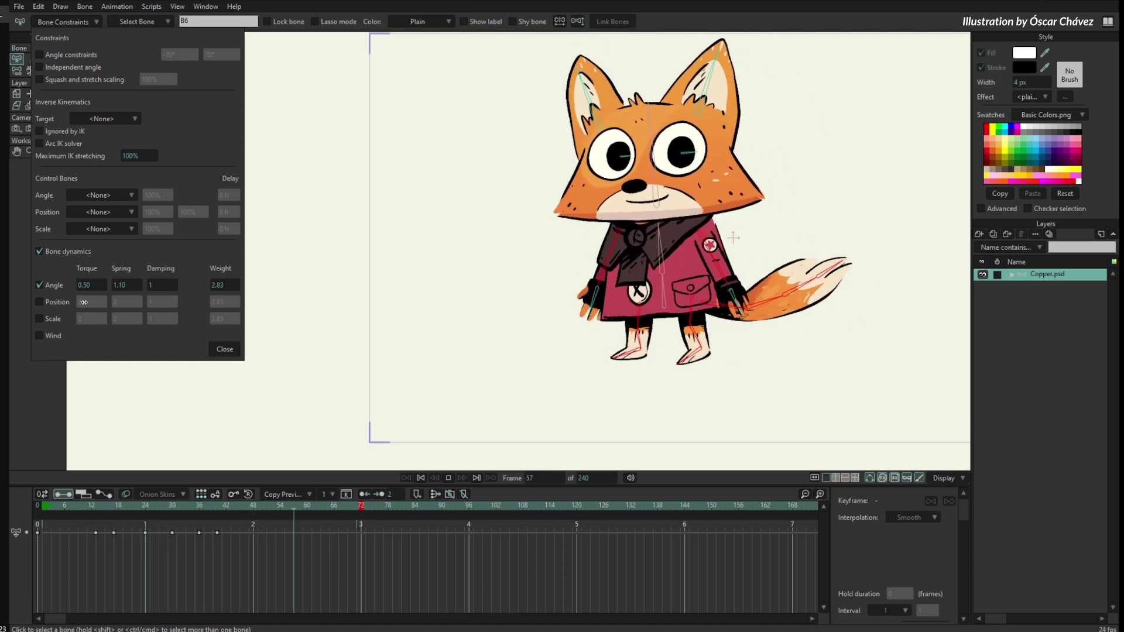
drag(237, 286, 167, 319)
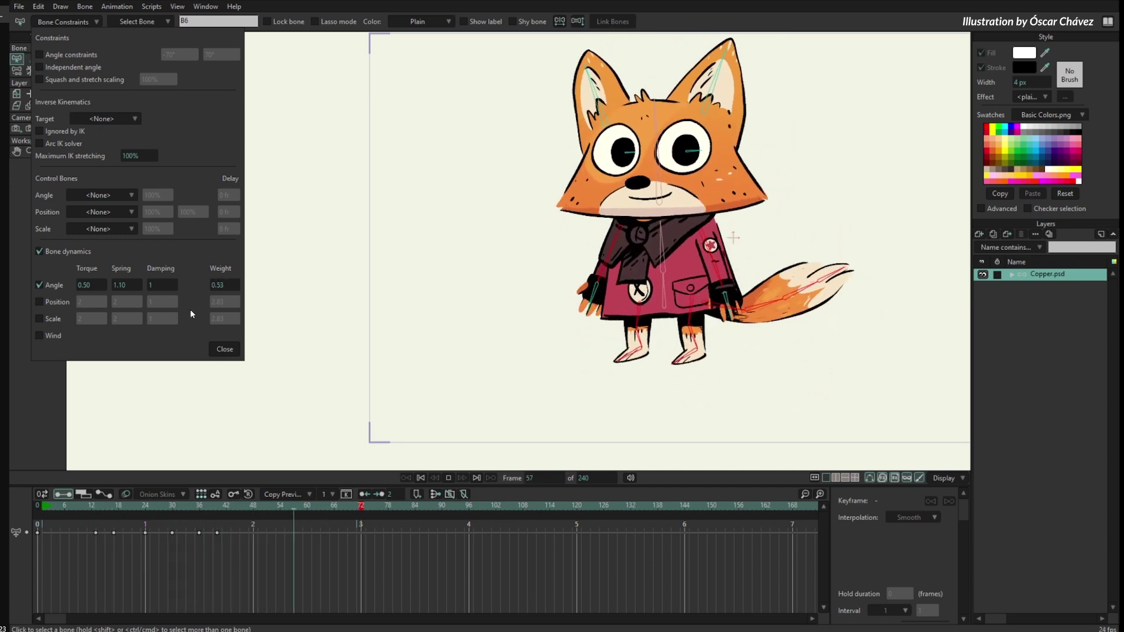
Step: Try an angle damping of 0.20 on the limbs and tail, set it to 0.90 with torque 1.40 and spring 0.30, and close the constraints
drag(163, 289, 148, 296)
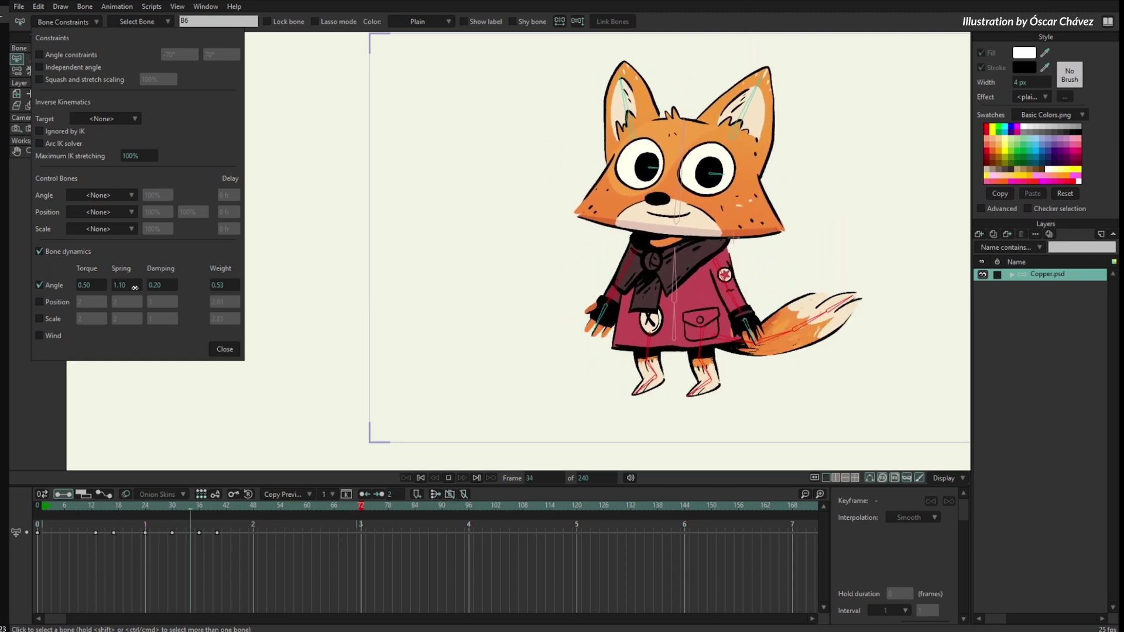
drag(167, 285, 204, 285)
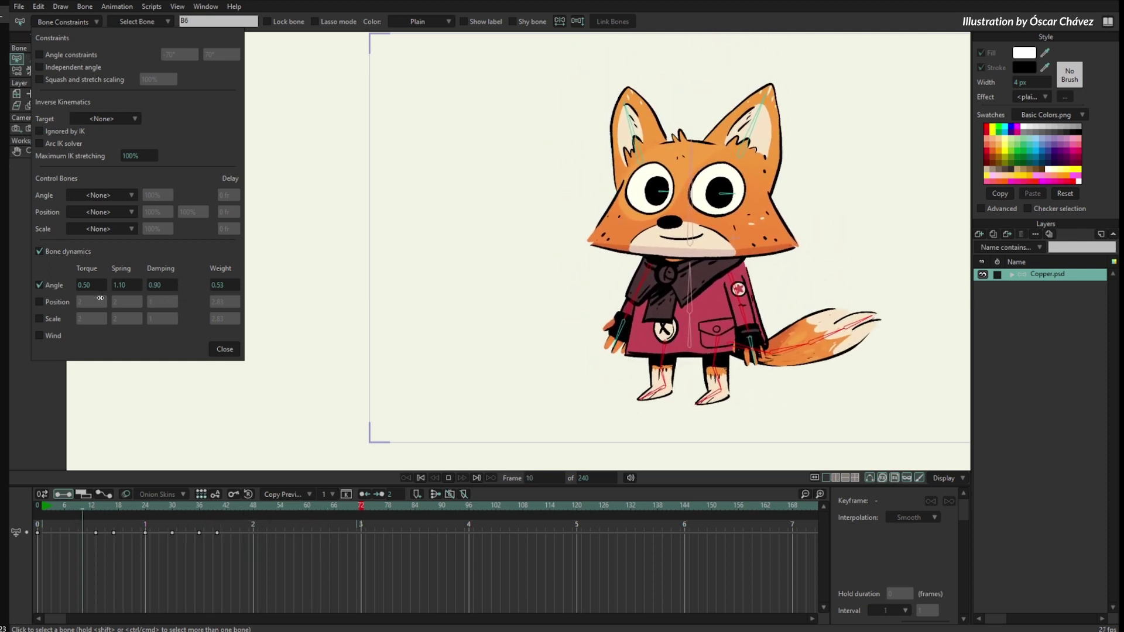
drag(96, 292, 117, 293)
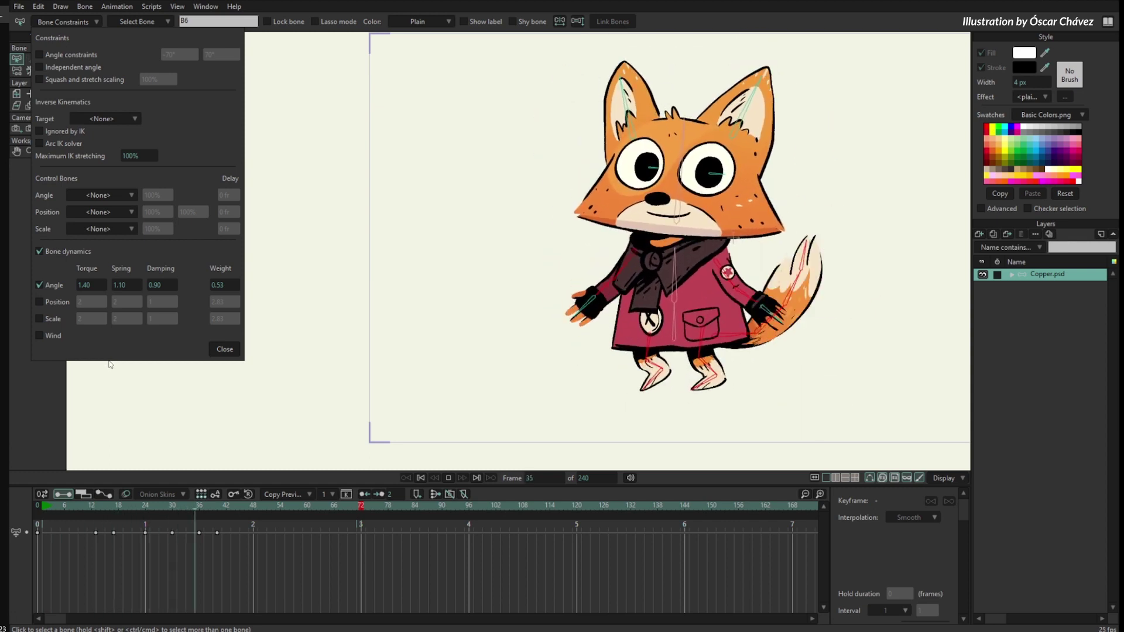
drag(119, 286, 74, 286)
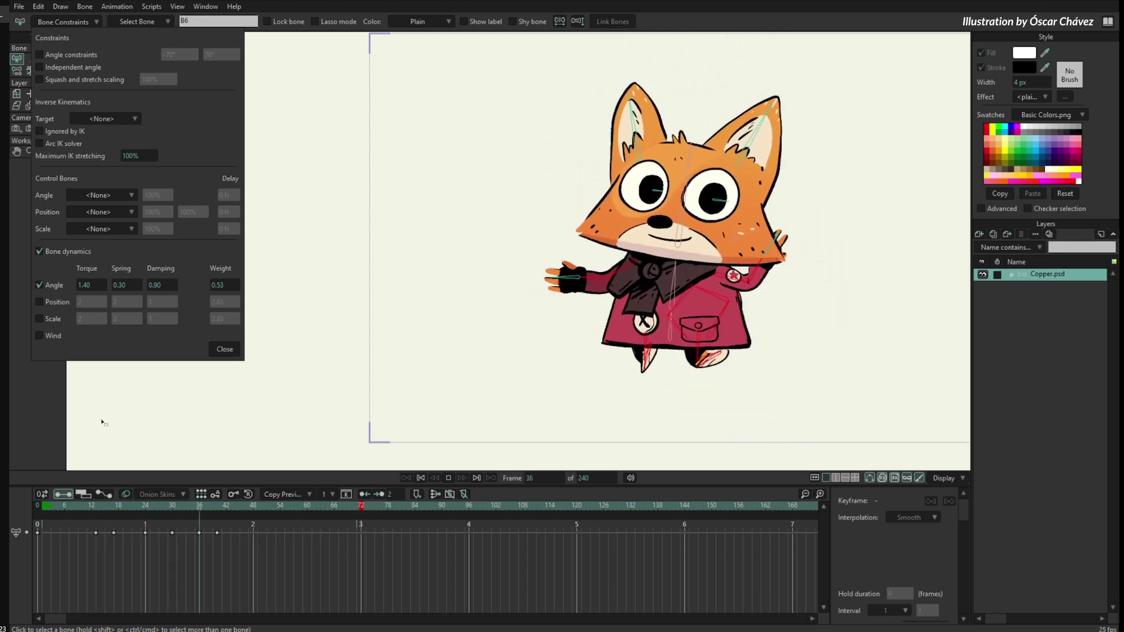
click(225, 349)
Step: Return to frame 0, select only the upper arm and upper leg bones, and enable position dynamics on them during playback
click(36, 506)
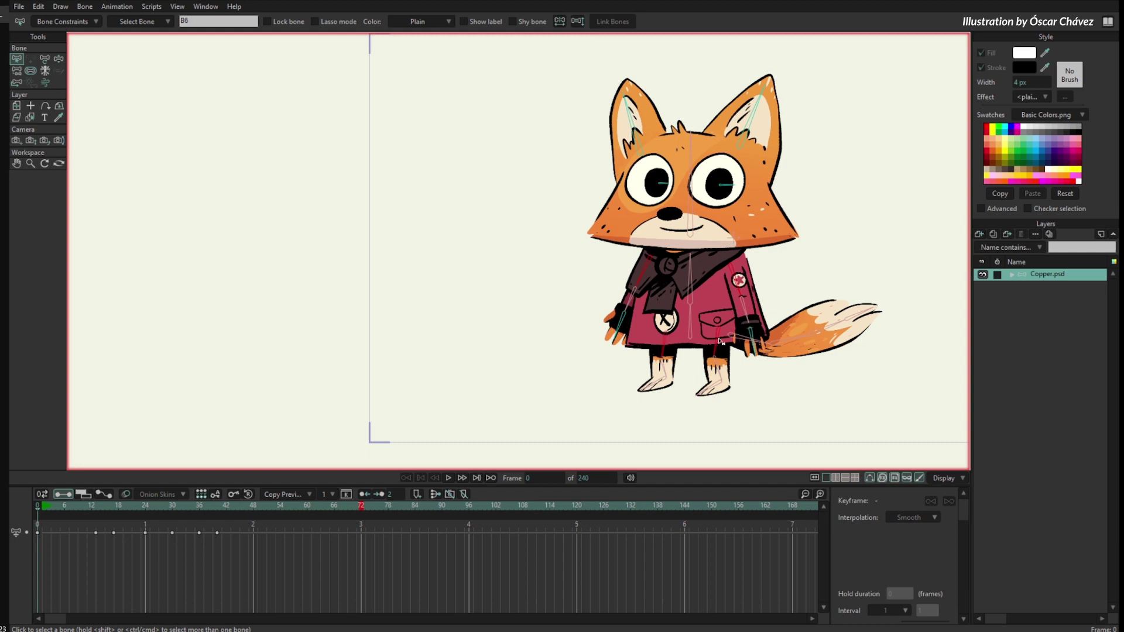
scroll(820, 269, up, 3)
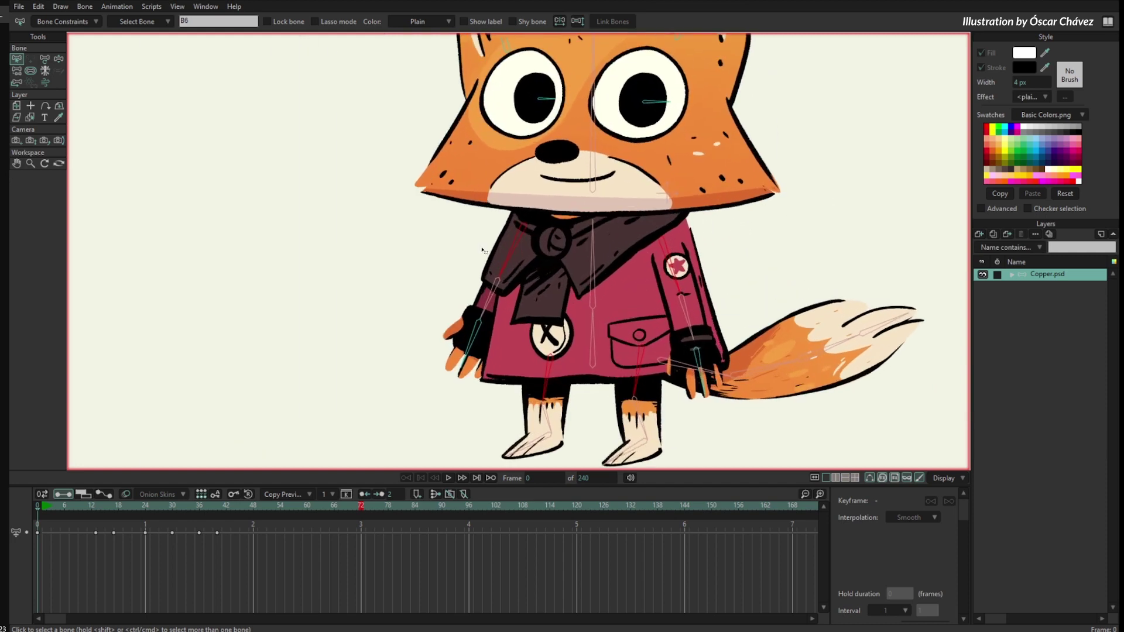
scroll(684, 273, down, 3)
key(space)
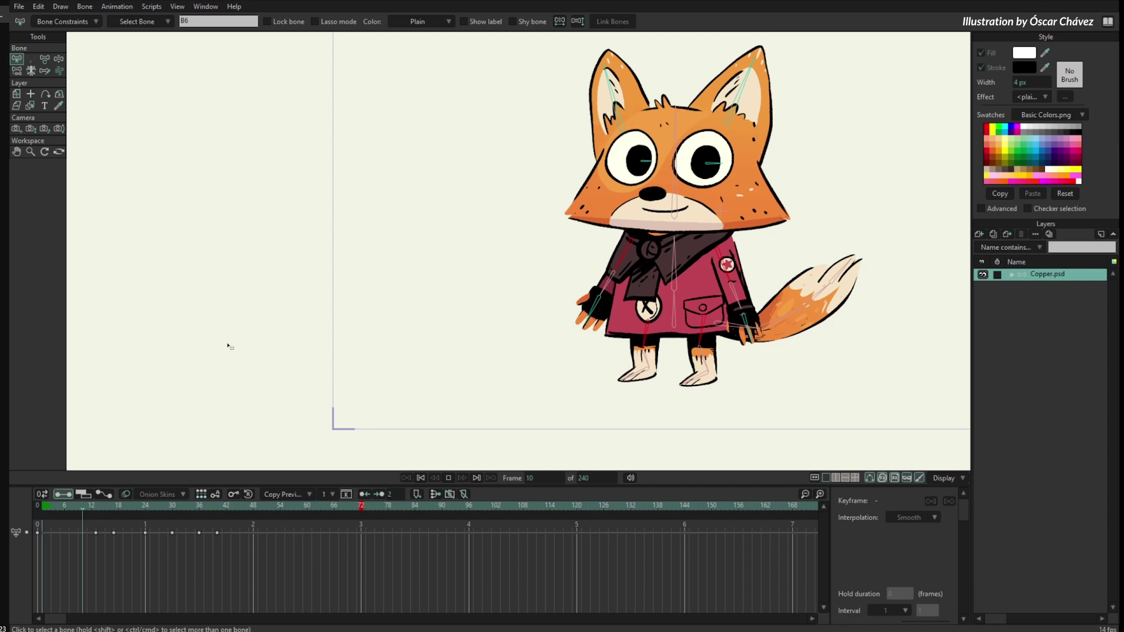
click(79, 23)
click(39, 301)
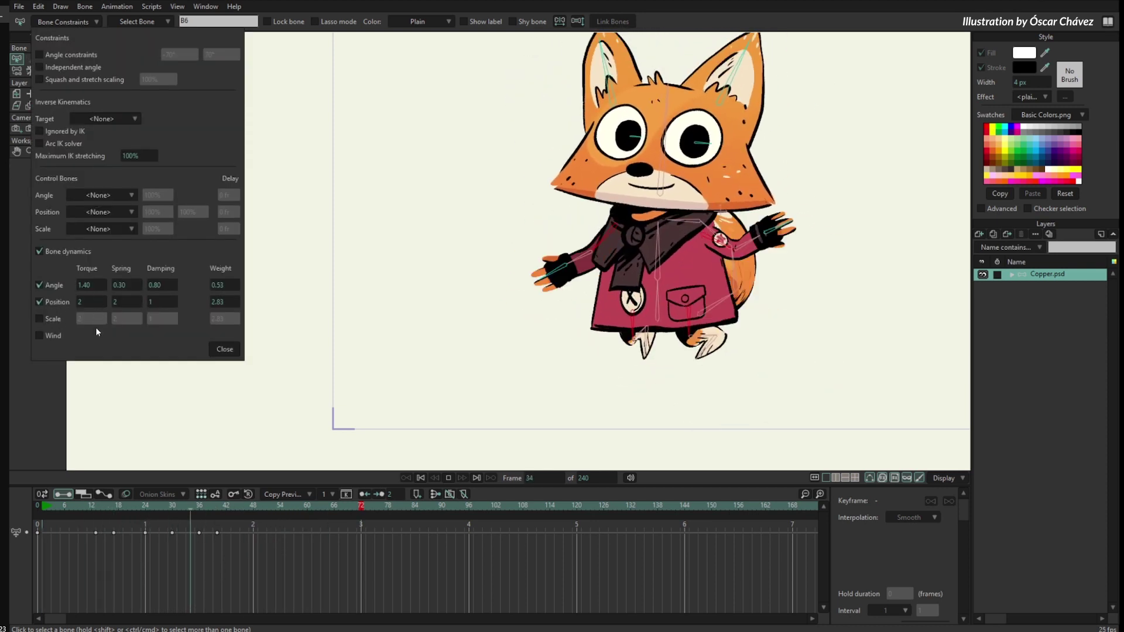
Step: Try a position torque of 4 on the upper arm and upper leg bones, raise it to 5.70, and close the constraints
double_click(91, 301)
text(4)
key(Return)
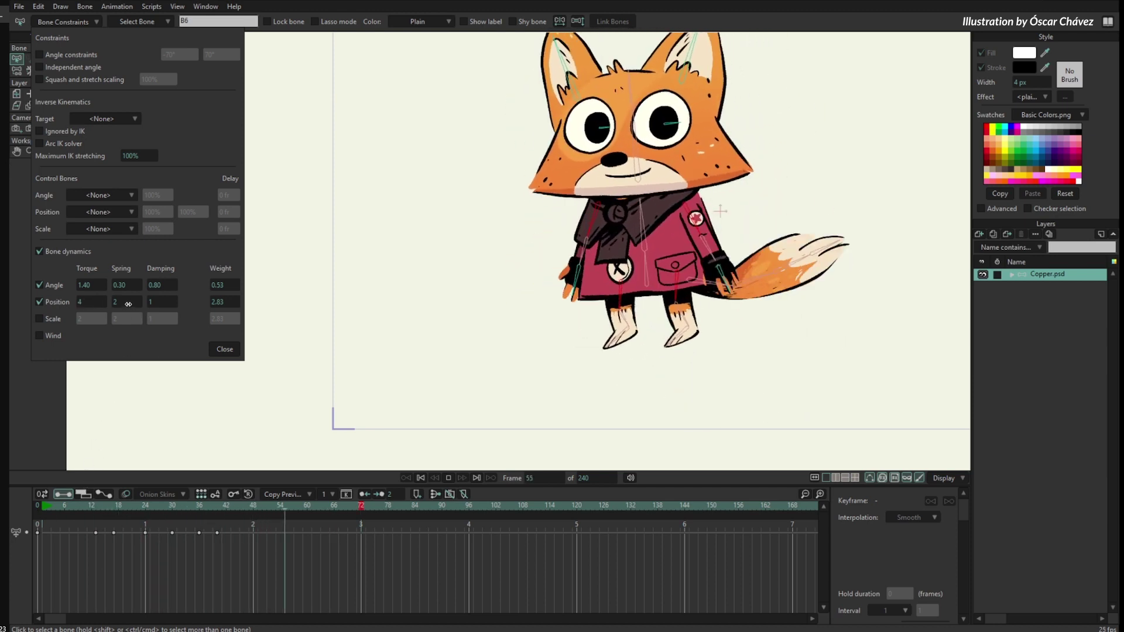
drag(90, 303, 100, 302)
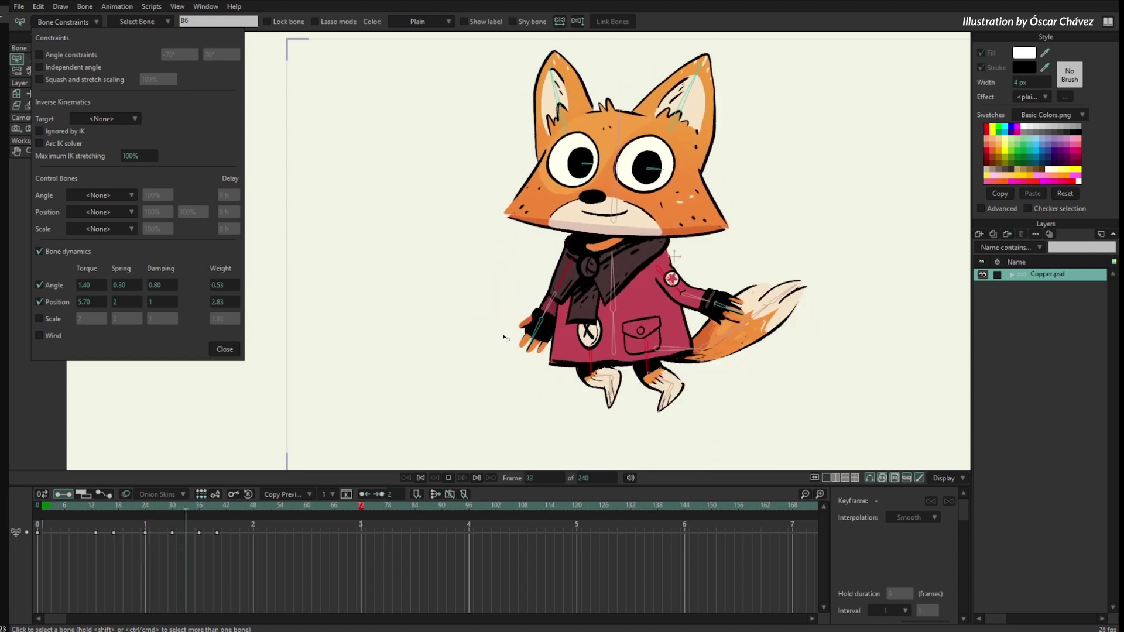
click(223, 349)
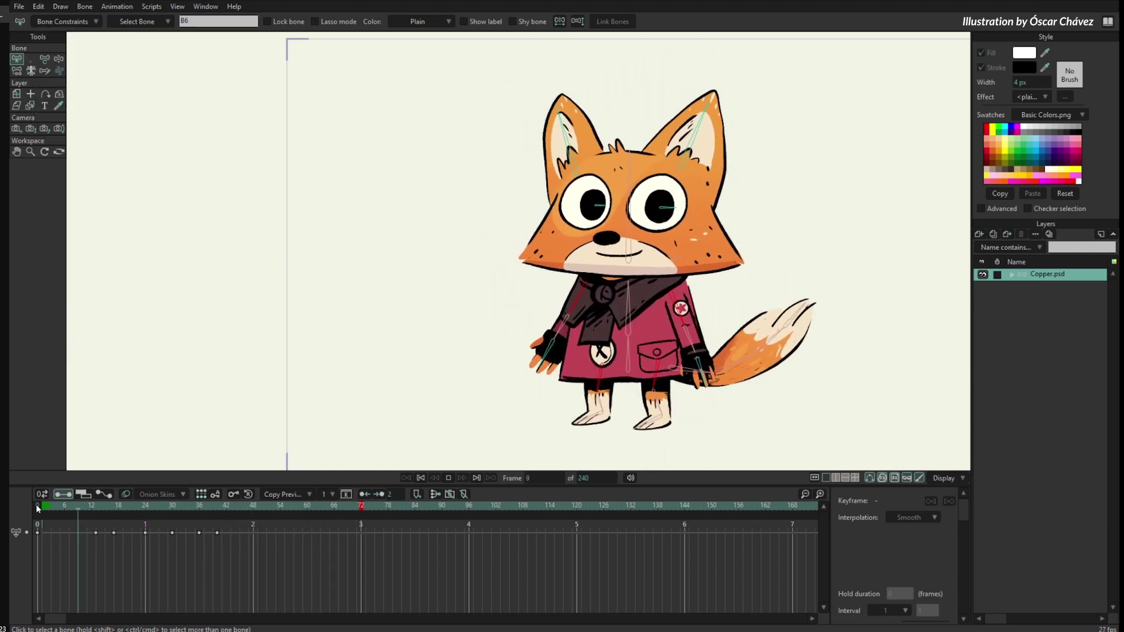
Step: Return to frame 0, select both pupil bones, and enable position dynamics on them while the animation plays
click(36, 504)
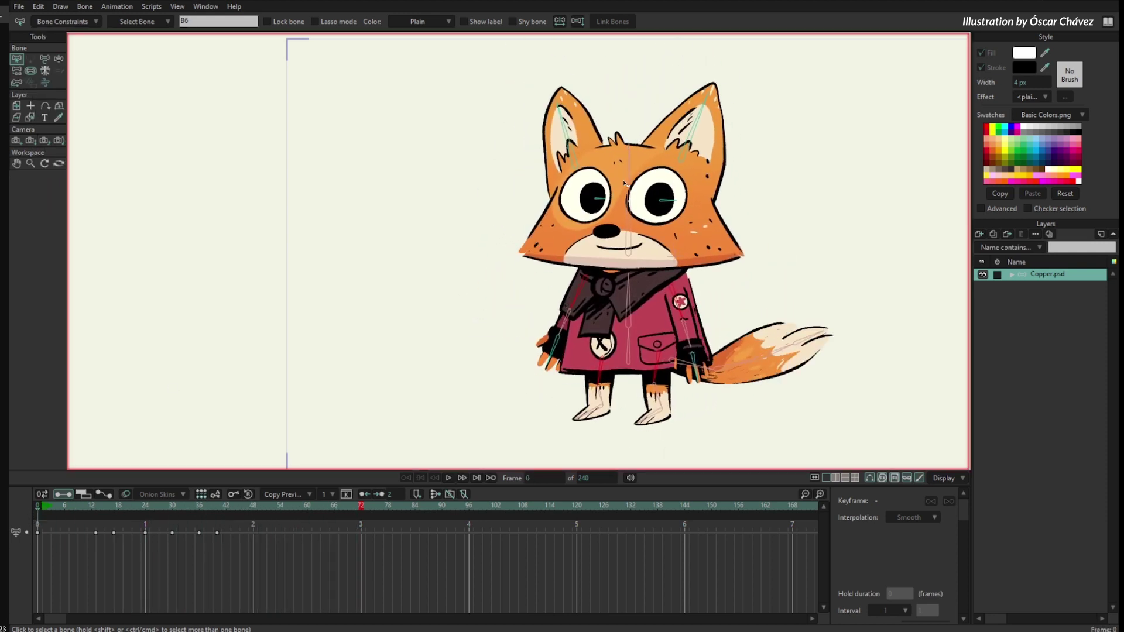
key(space)
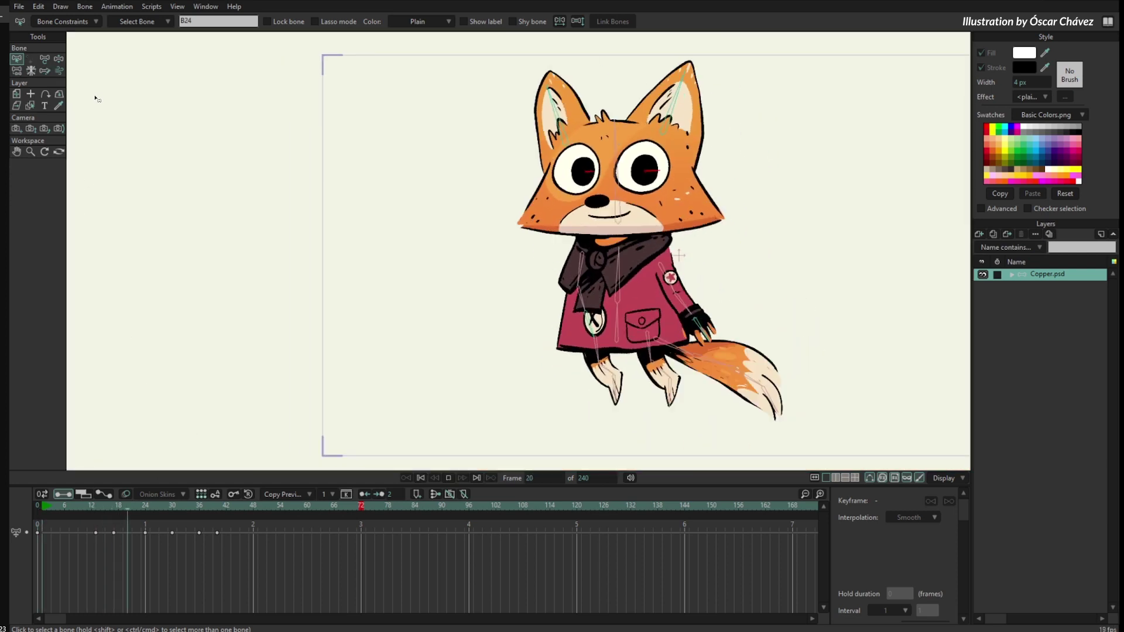
click(64, 22)
click(58, 302)
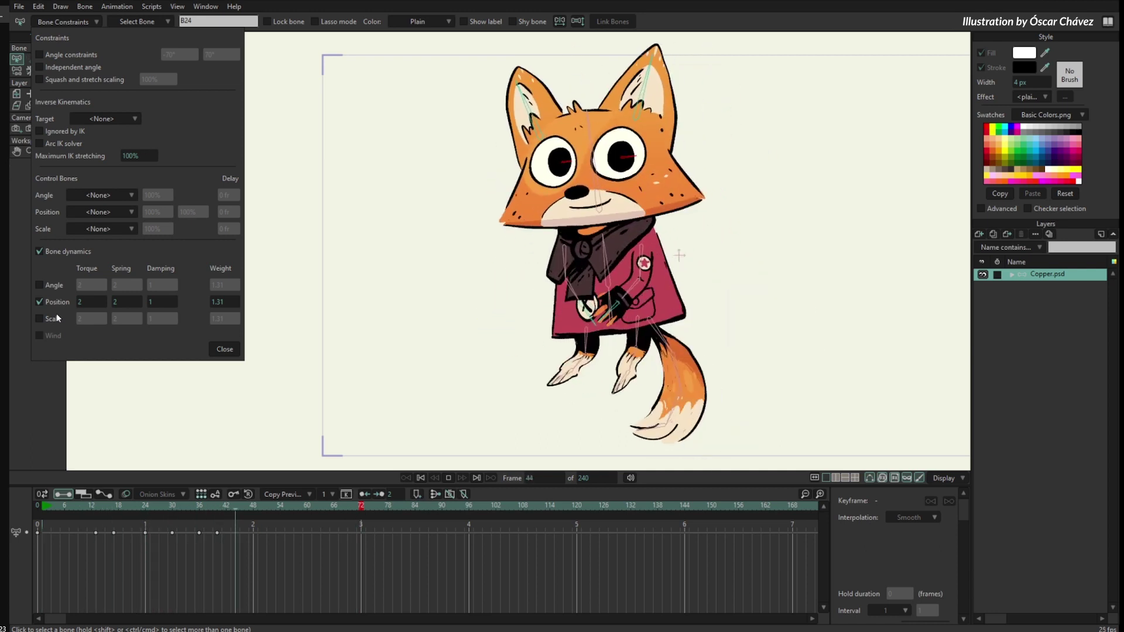
Step: Try a position weight of 0.11 on the pupil bones, set it to 0.41, and set the torque to 3.50
drag(231, 304, 191, 314)
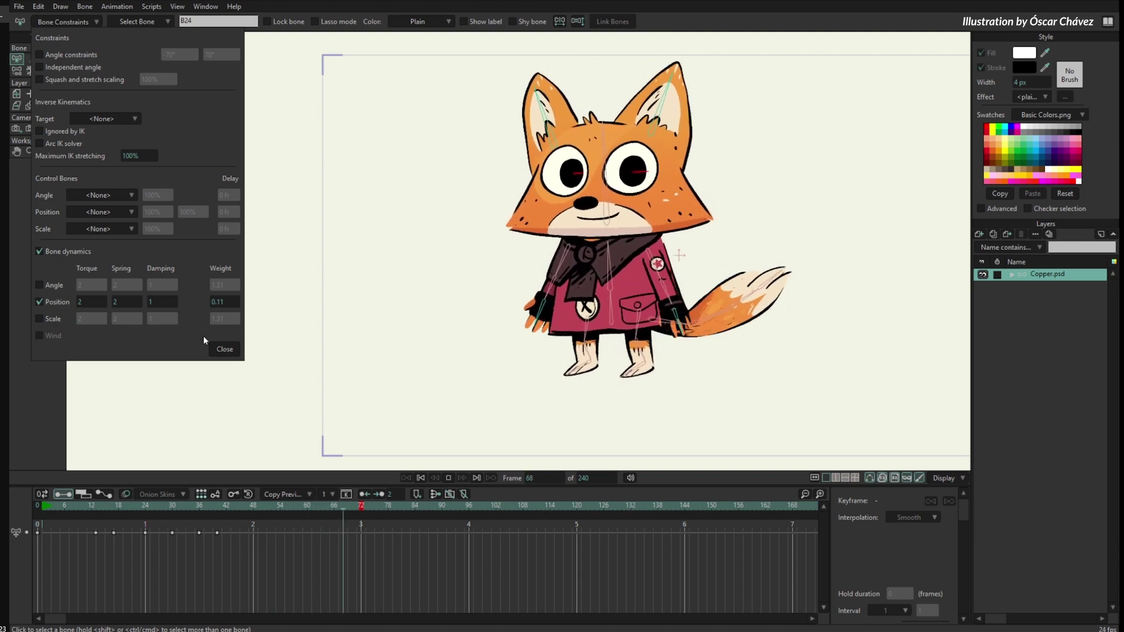
double_click(231, 304)
text(0.41)
key(Return)
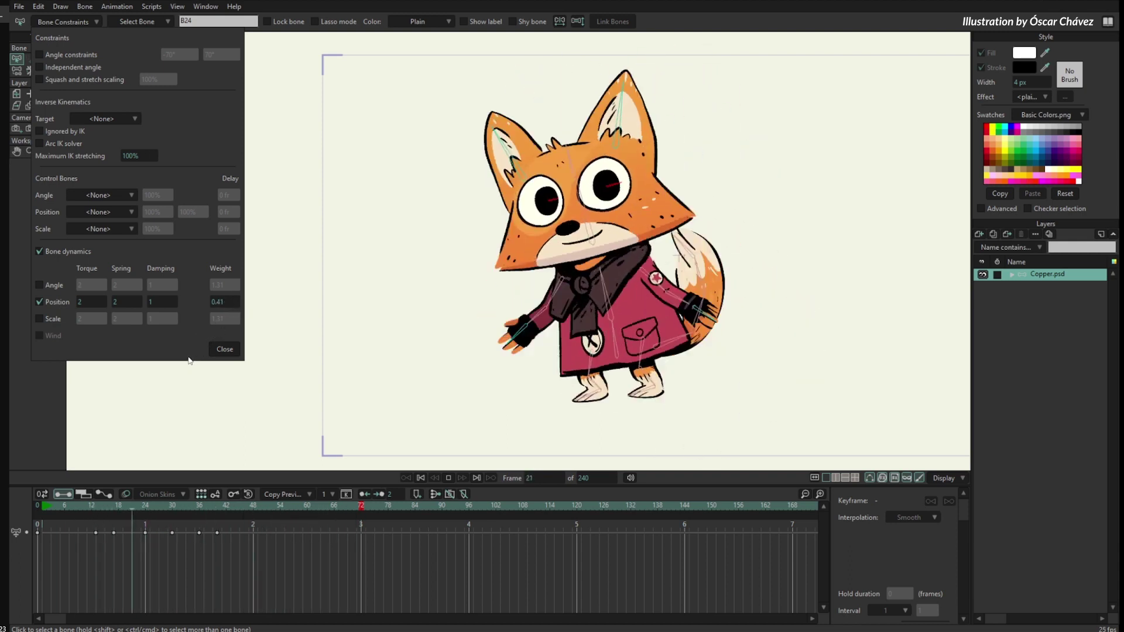
text(3.50)
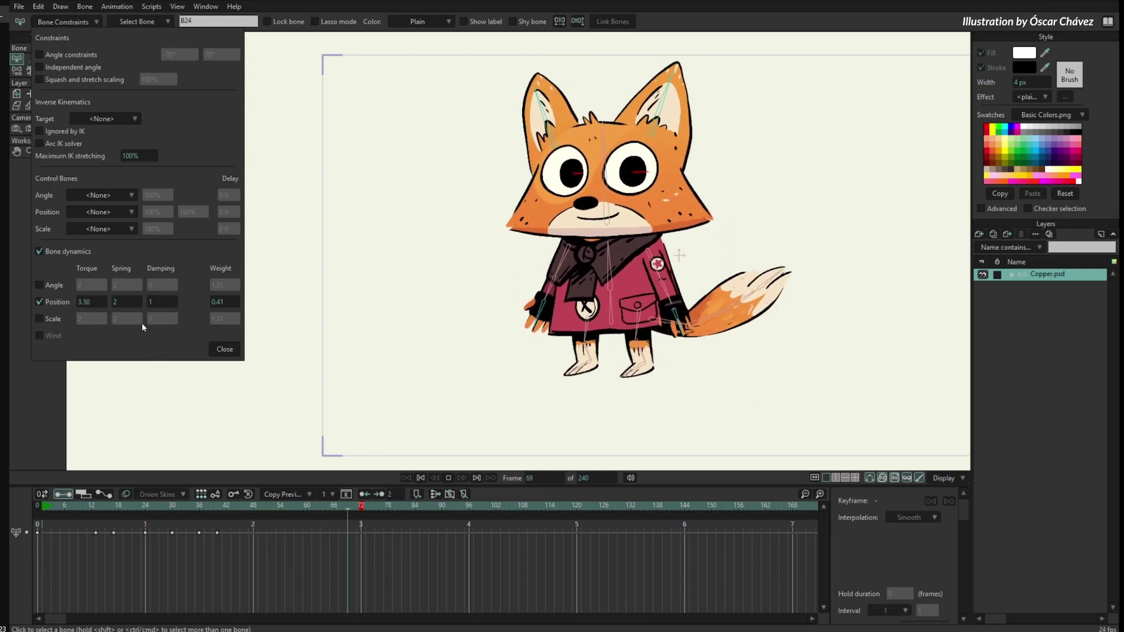
Step: Set the pupil bones' position dynamics to spring 0.70, torque 5.10 and damping 0.20
drag(133, 302, 104, 343)
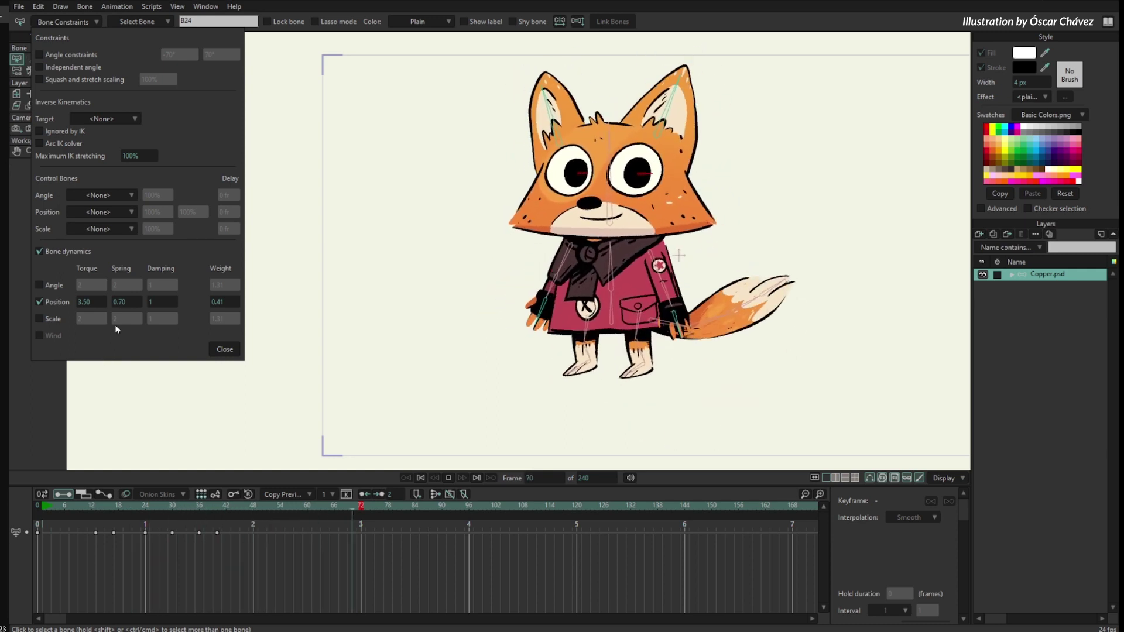
drag(91, 302, 129, 327)
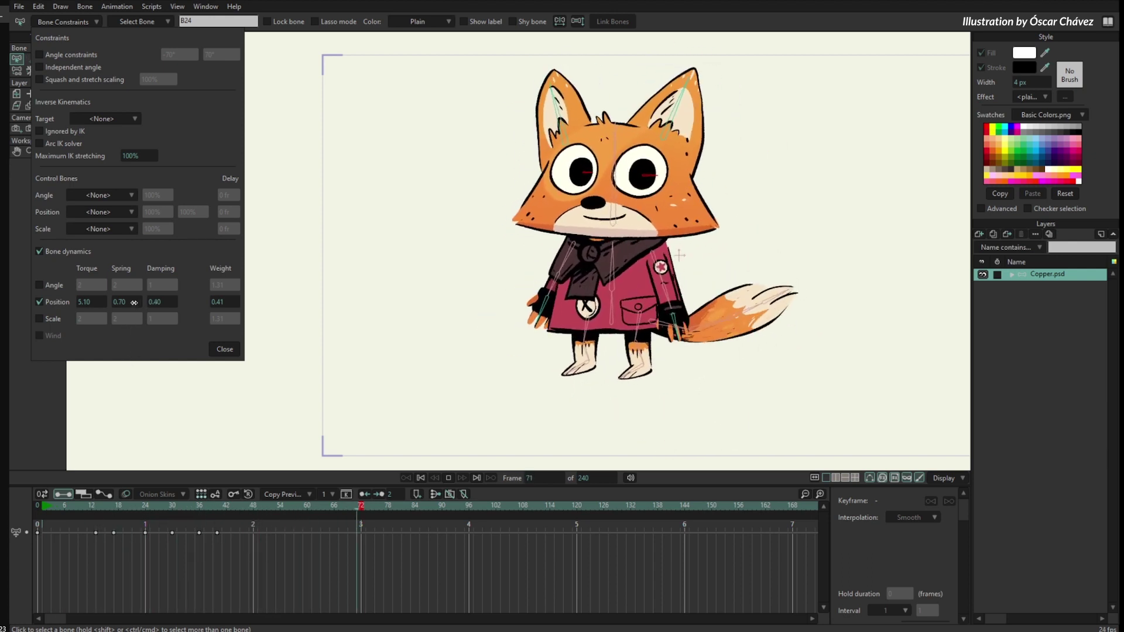
drag(161, 304, 151, 315)
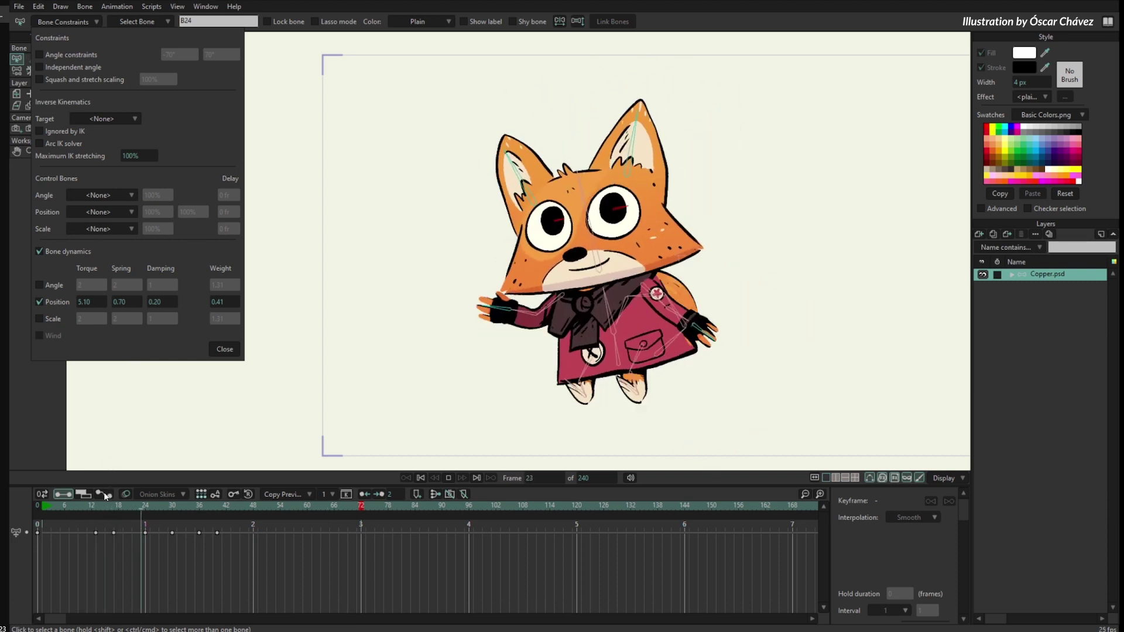
Step: Lower the pupil bones' position torque to 3.80 and on to 3.40, and close the constraints
drag(92, 302, 73, 375)
drag(102, 307, 90, 306)
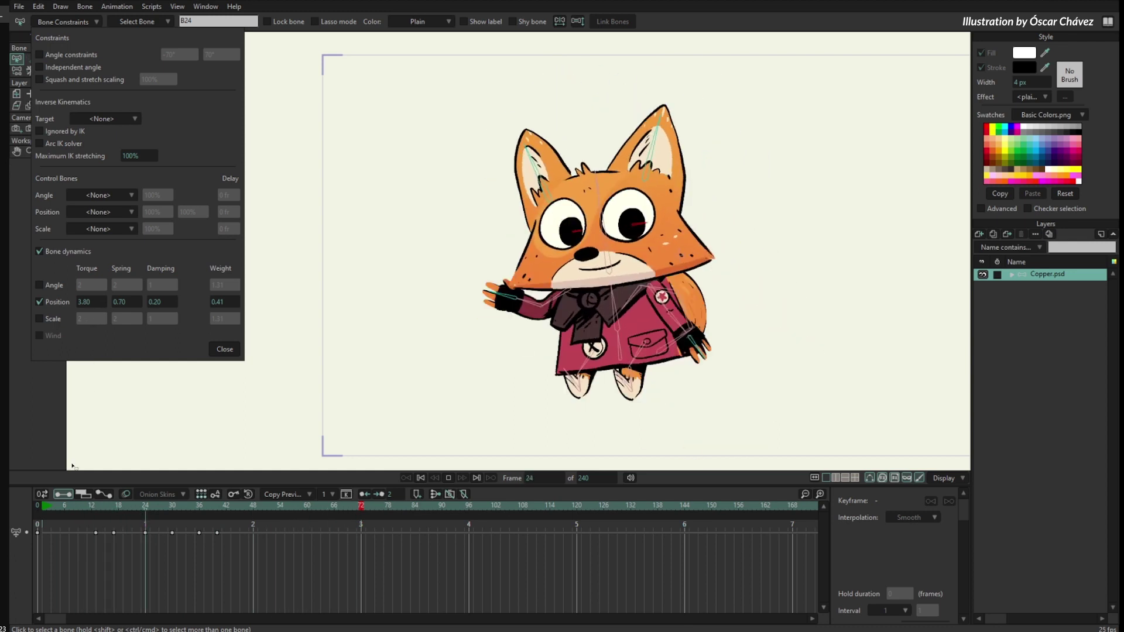
drag(88, 301, 70, 316)
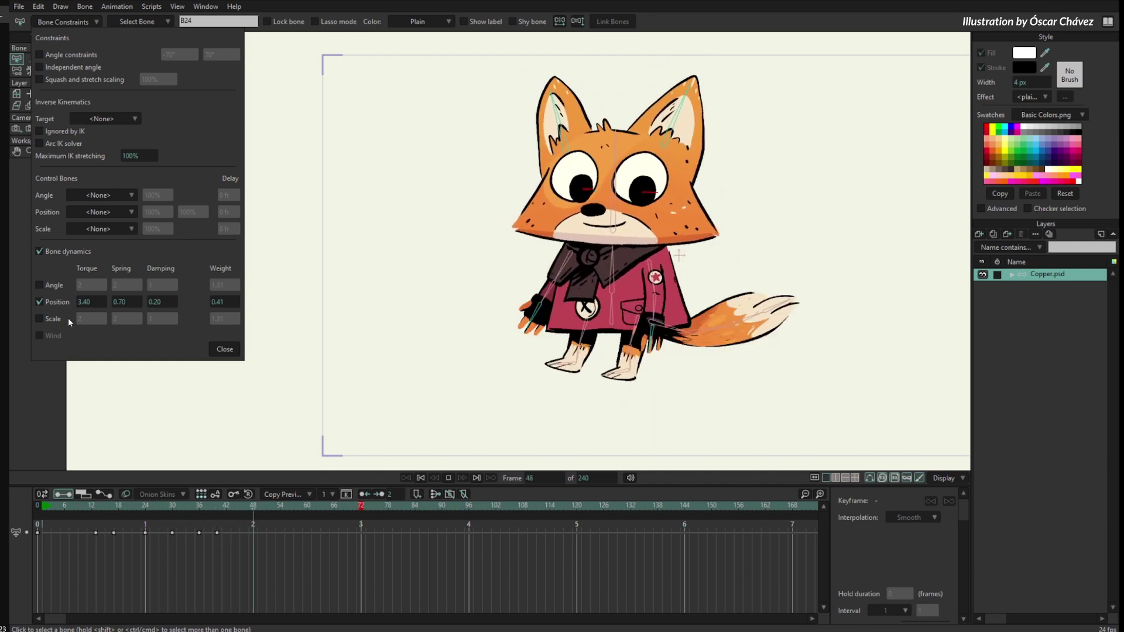
click(218, 351)
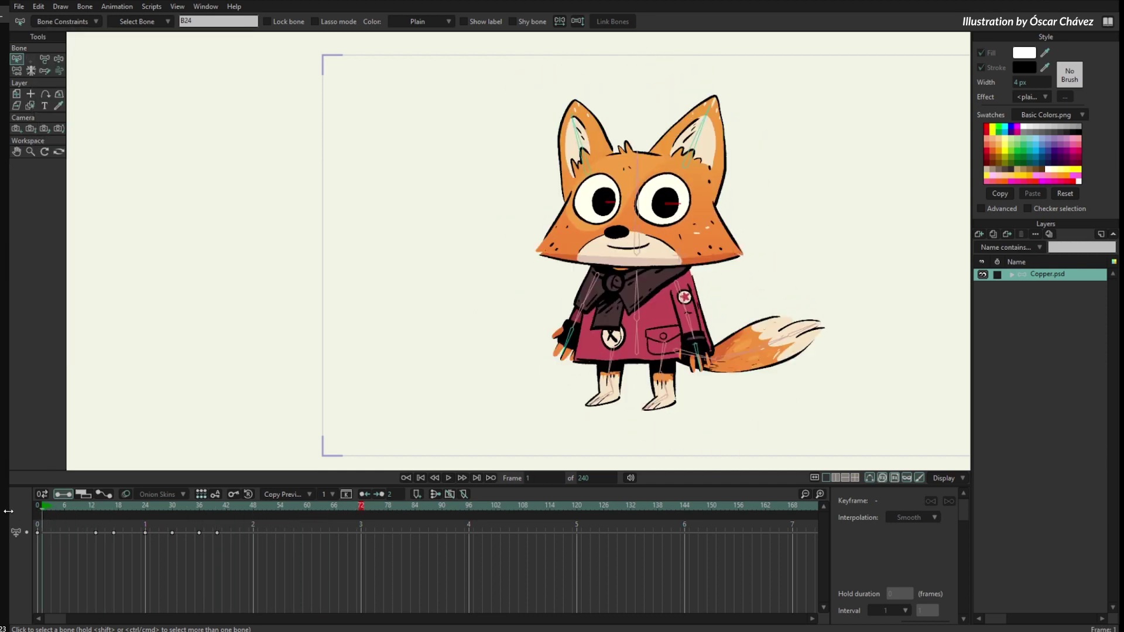
Step: Stop playback at frame 0, find the eye layers by picking on the artwork, and mask the eye 2 group inside its bottom layer
click(13, 510)
drag(711, 280, 681, 309)
scroll(700, 241, up, 3)
ctrl+alt+click(519, 262)
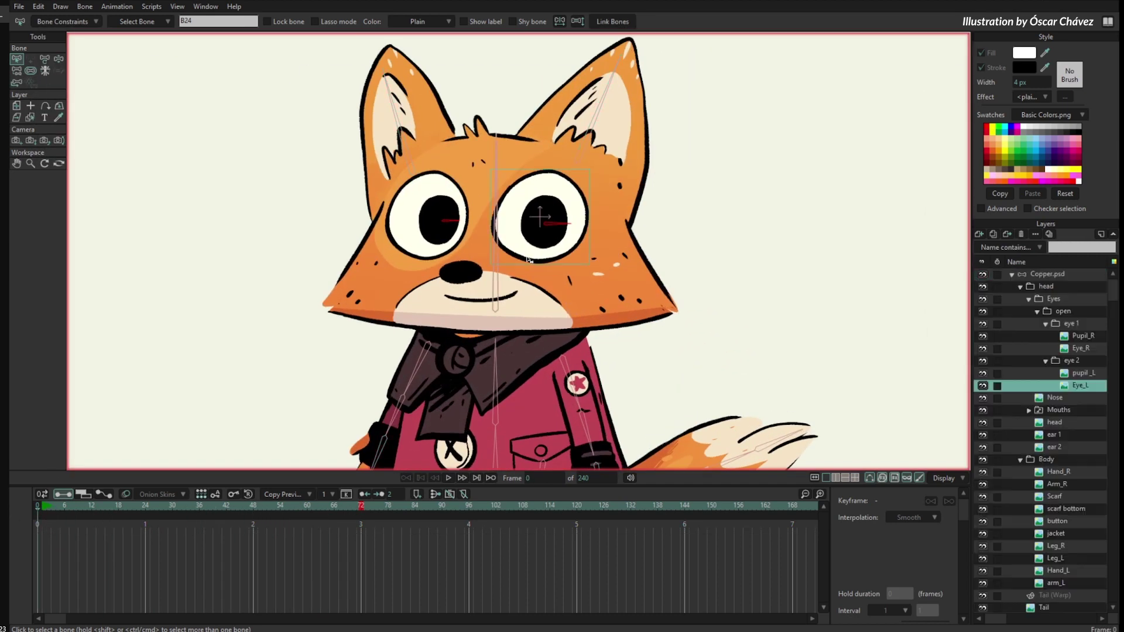
click(983, 373)
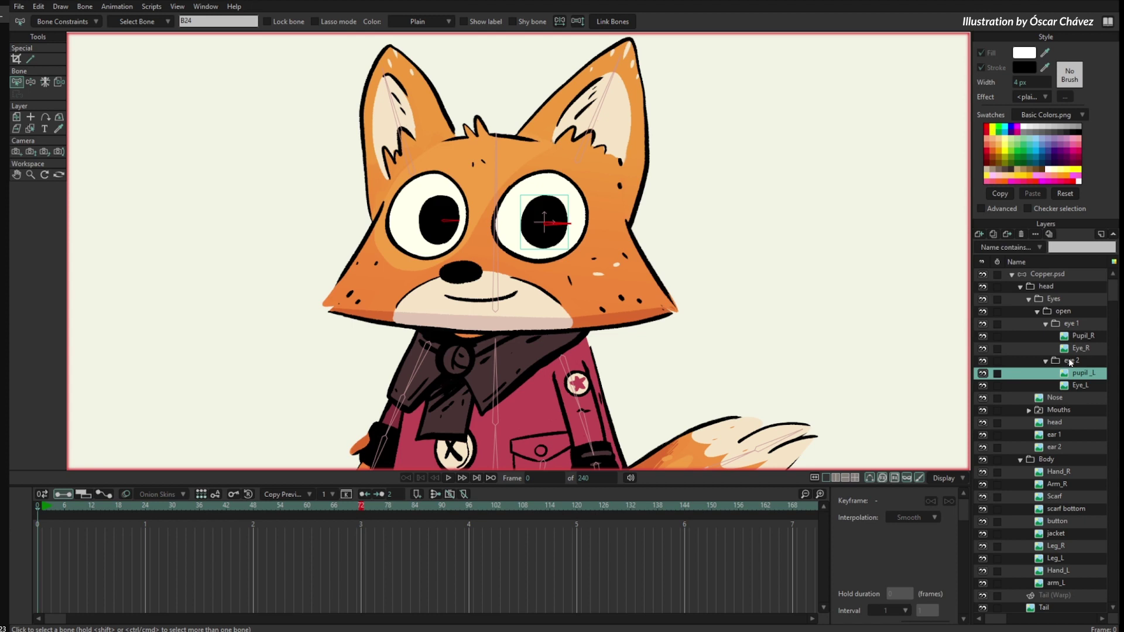
click(1070, 363)
right_click(1070, 363)
mouse_move(1084, 421)
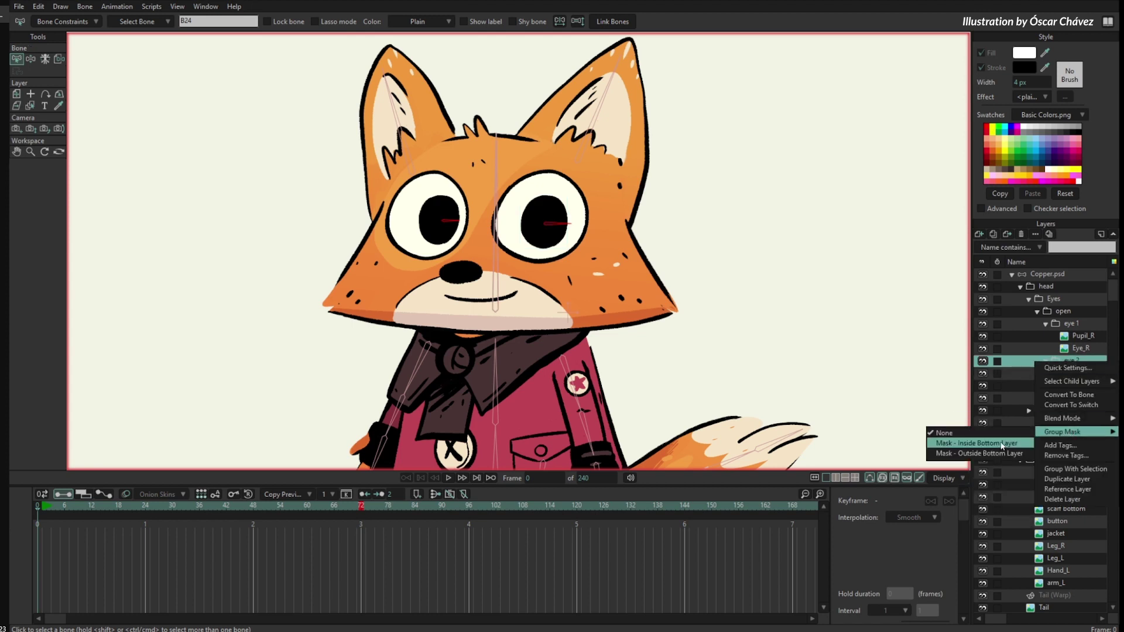
click(1002, 445)
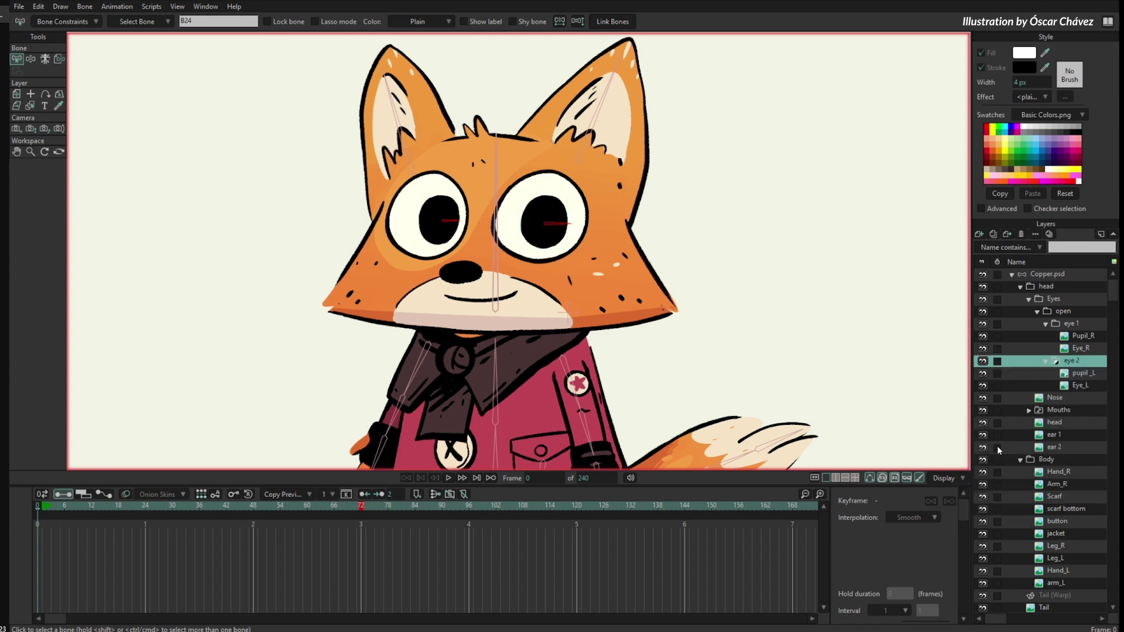
Step: Test the eye 2 mask by shifting the pupil_L layer inside the eye and restoring its position
click(1029, 374)
key(t)
drag(786, 334, 820, 338)
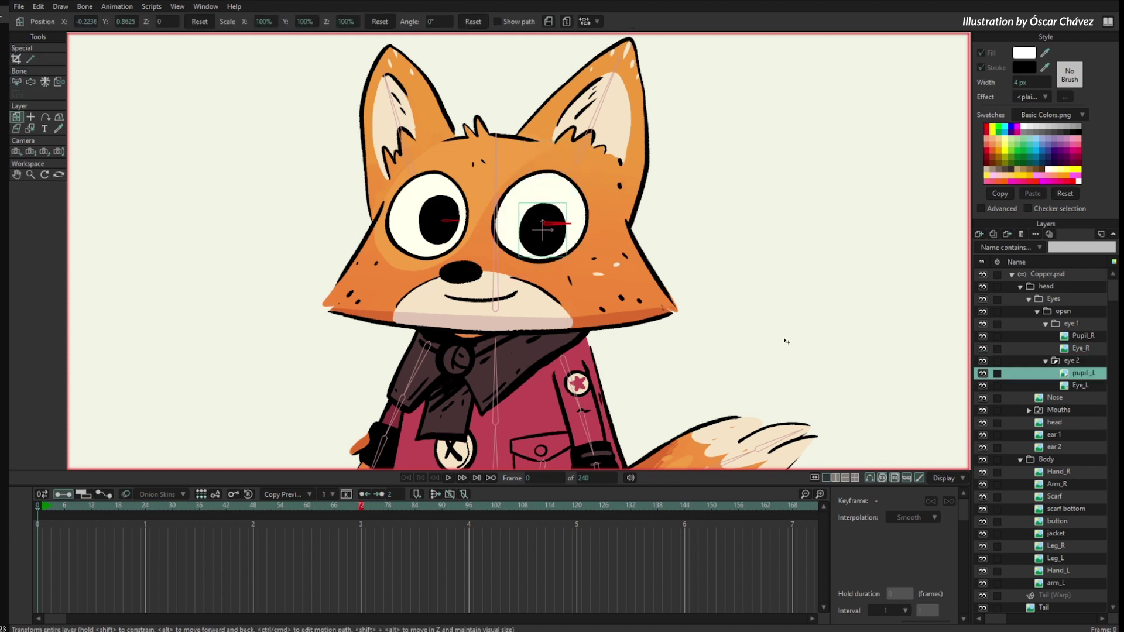
Step: Mask the eye 1 group inside its bottom layer
click(1069, 324)
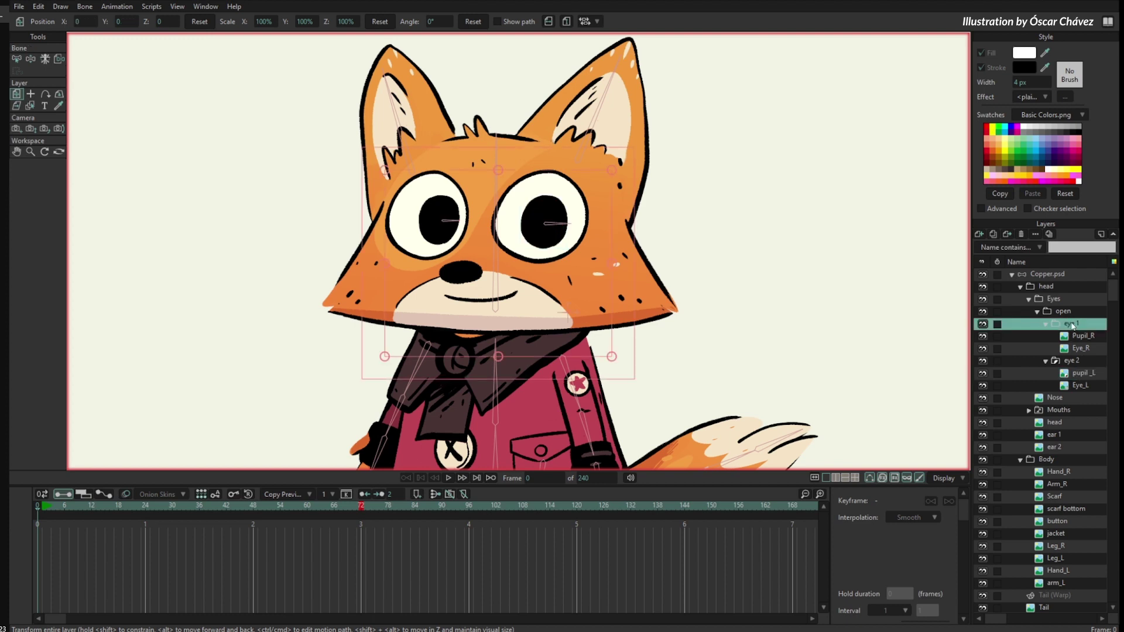
right_click(1069, 324)
mouse_move(1064, 384)
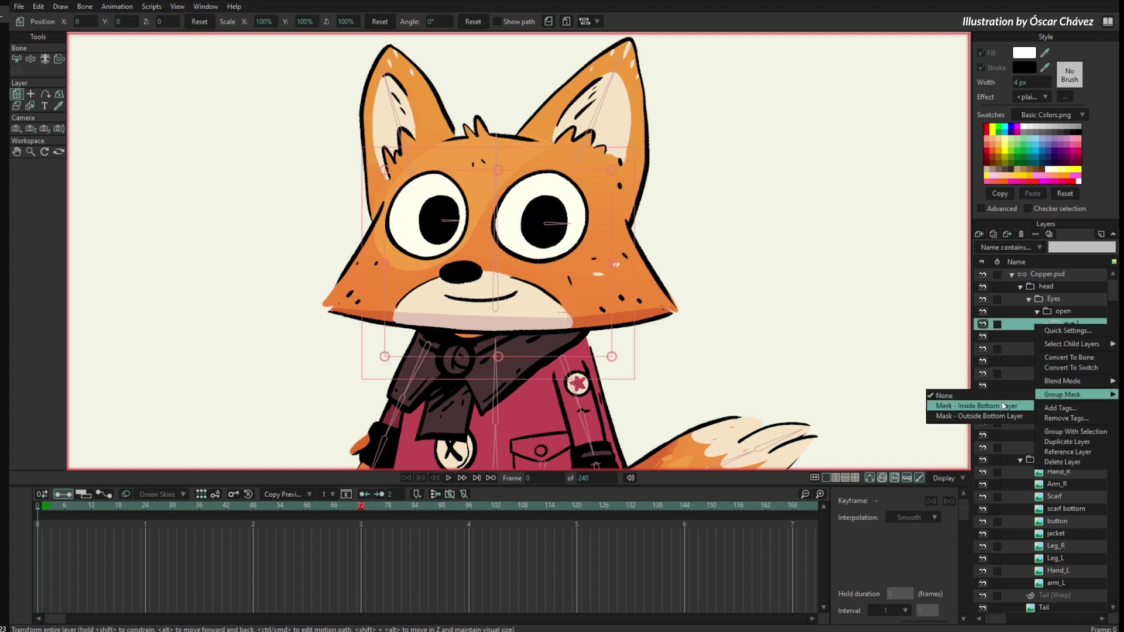
click(995, 406)
Step: Select the Copper.psd layer and play the animation, from the start and from frame 32, to review the pupils and the body's secondary motion
click(1047, 275)
scroll(736, 234, down, 3)
key(space)
drag(724, 285, 714, 289)
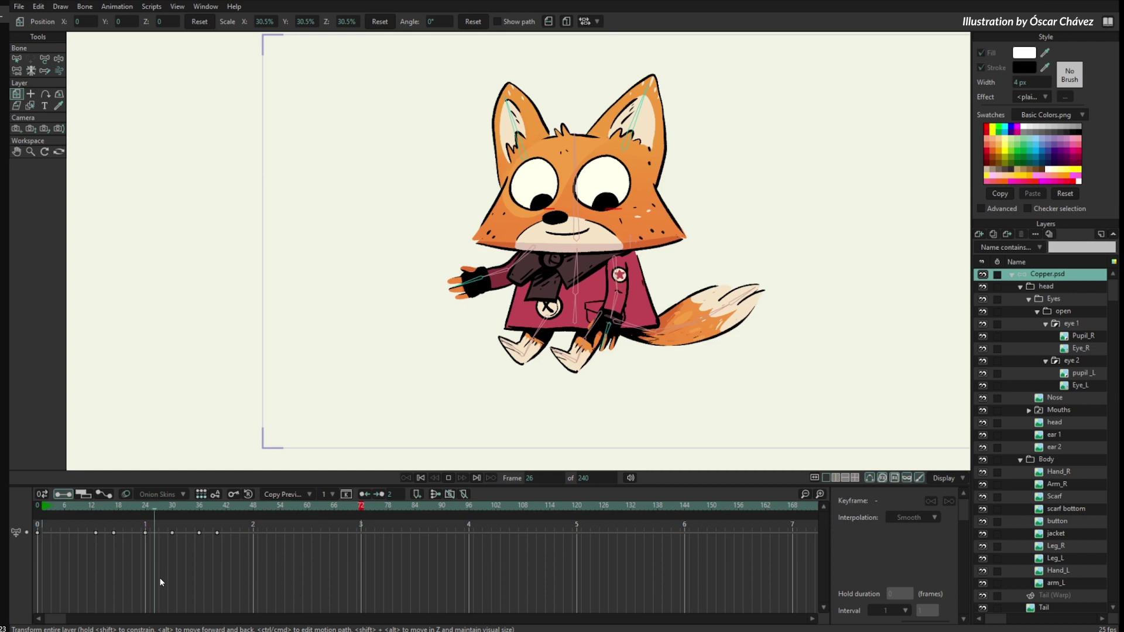
click(43, 507)
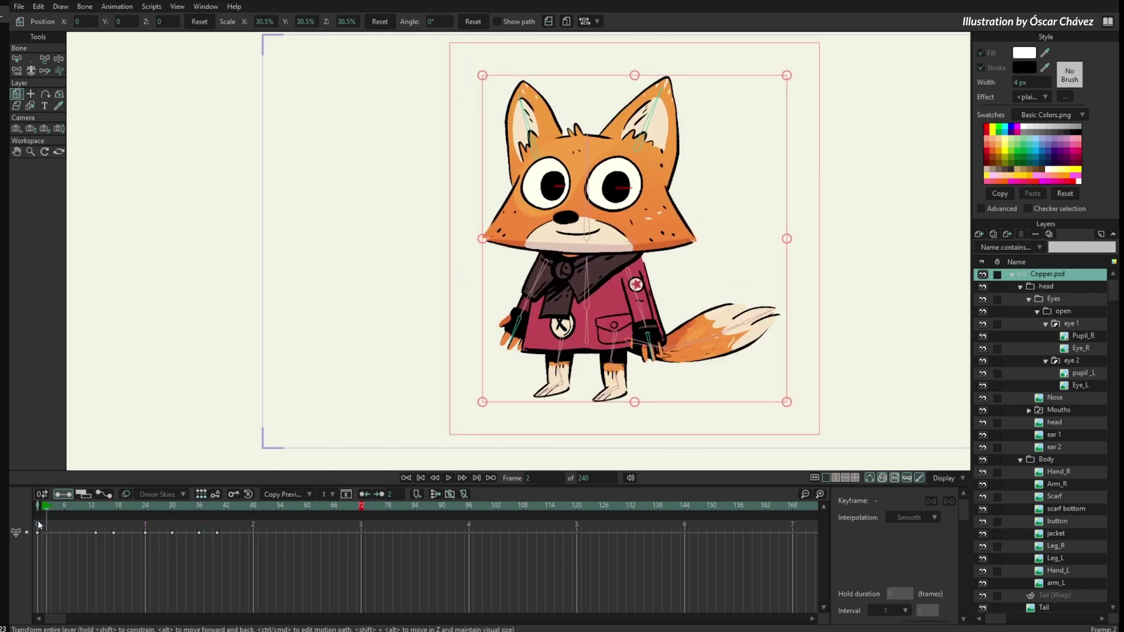
click(181, 507)
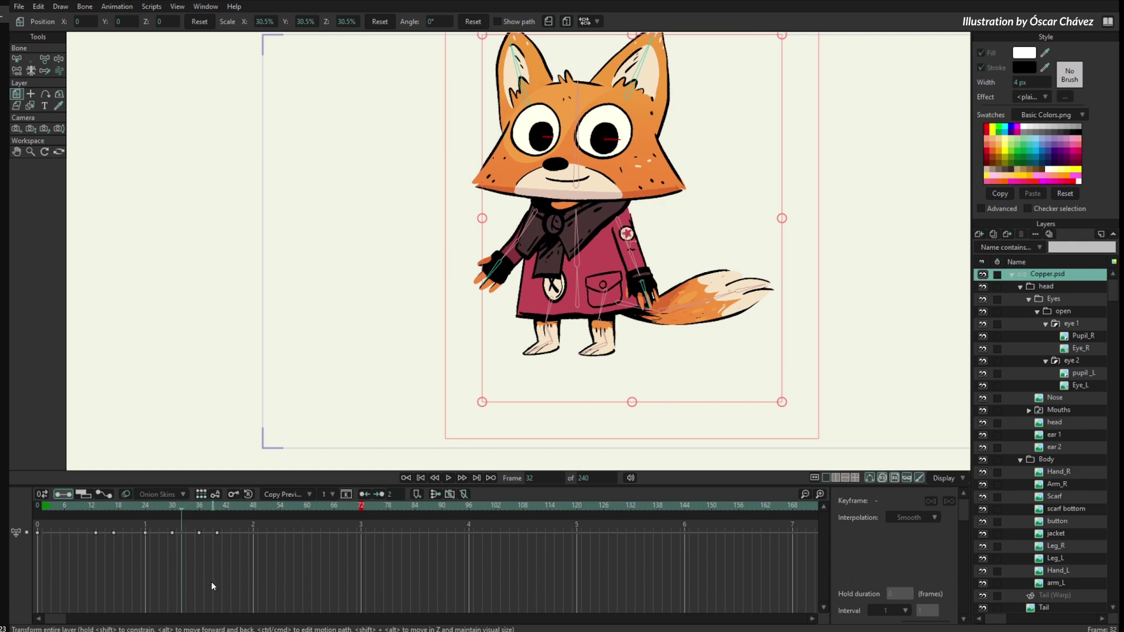
key(space)
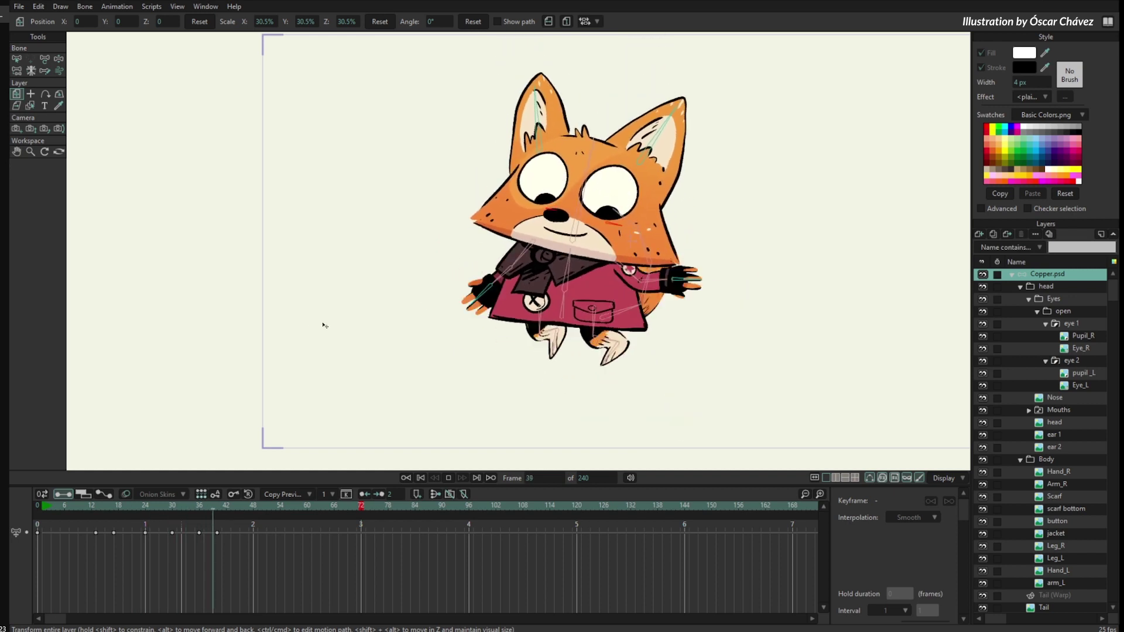
key(space)
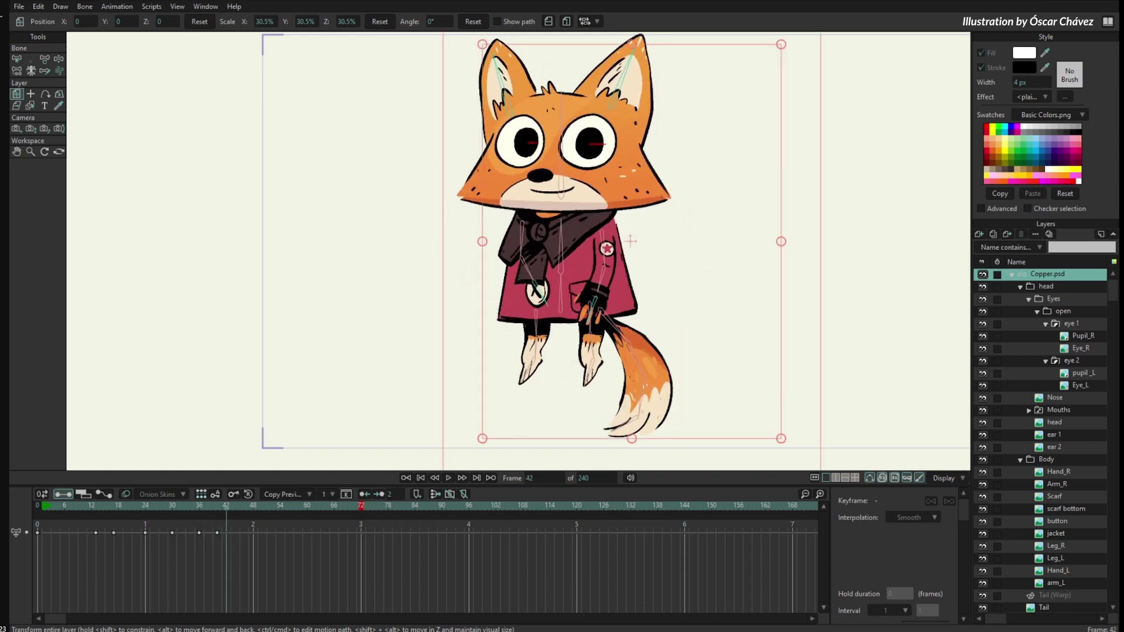
Step: Switch to the t-rex.moho project and check its Enable Bone Dynamics option
key(ctrl+n)
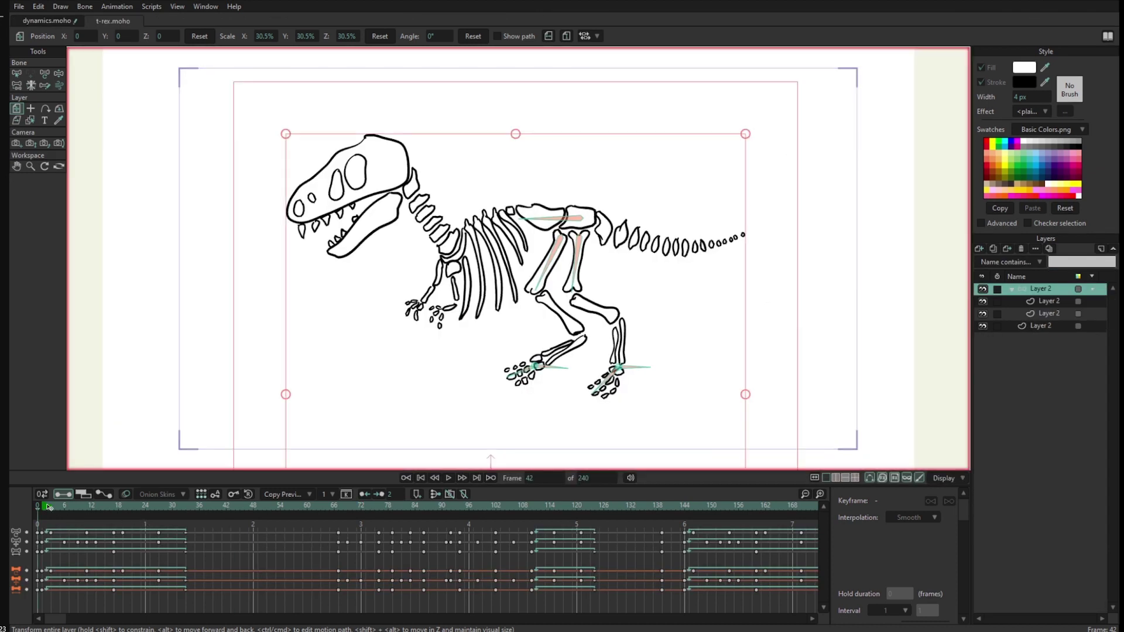
click(125, 7)
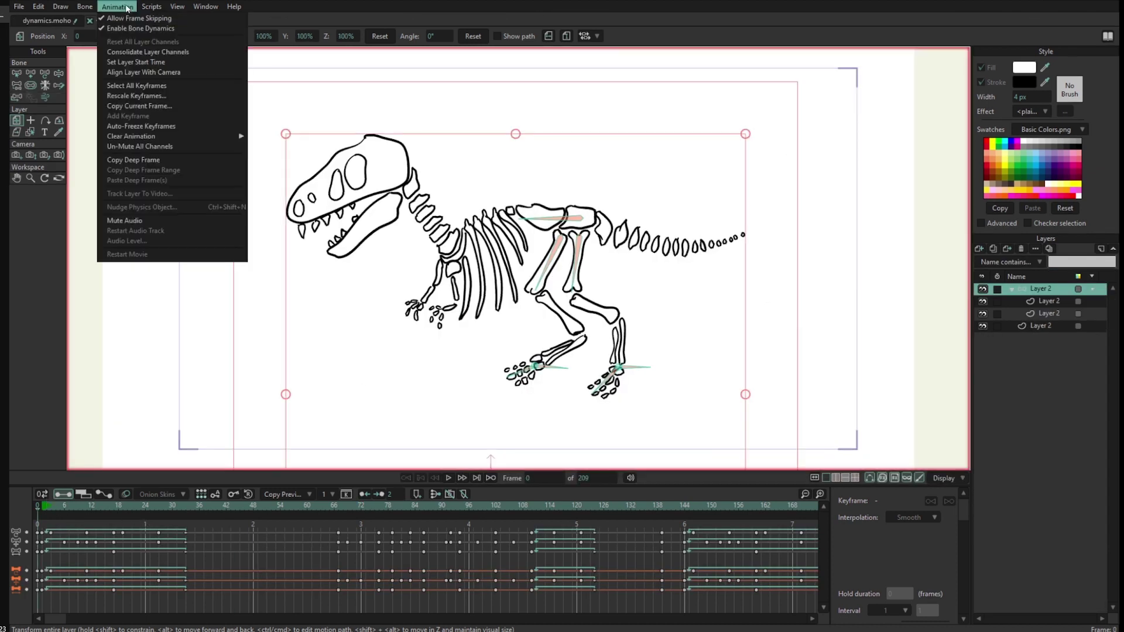
click(151, 28)
drag(435, 315, 439, 306)
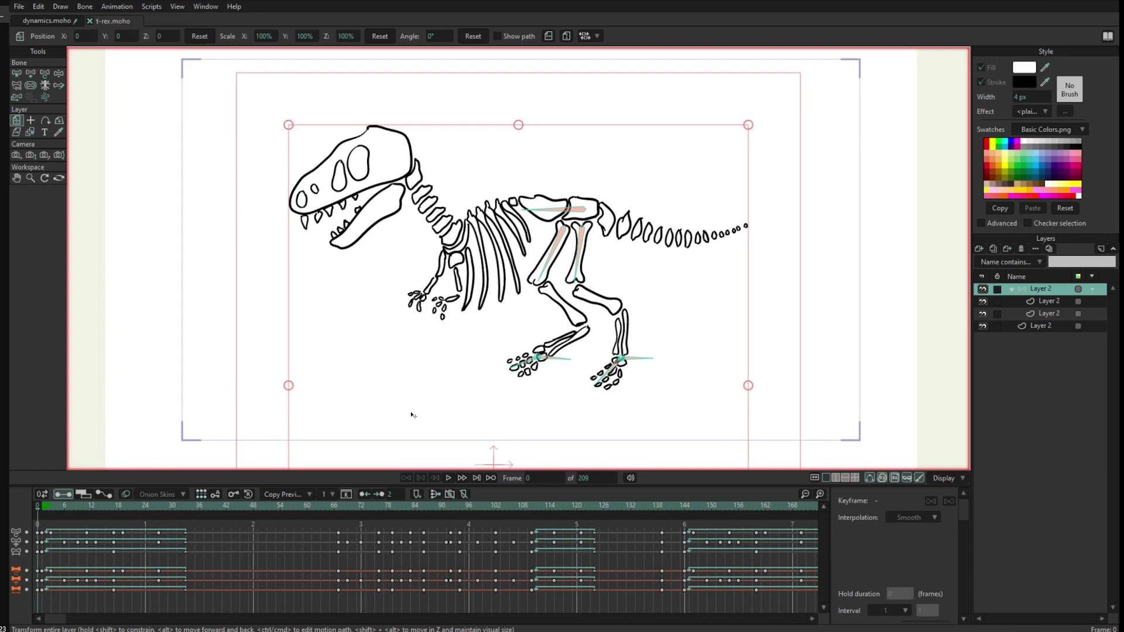
Step: Play the dinosaur's animation, stop it, and try moving the foot, leg and hip bones around frame 50
click(449, 477)
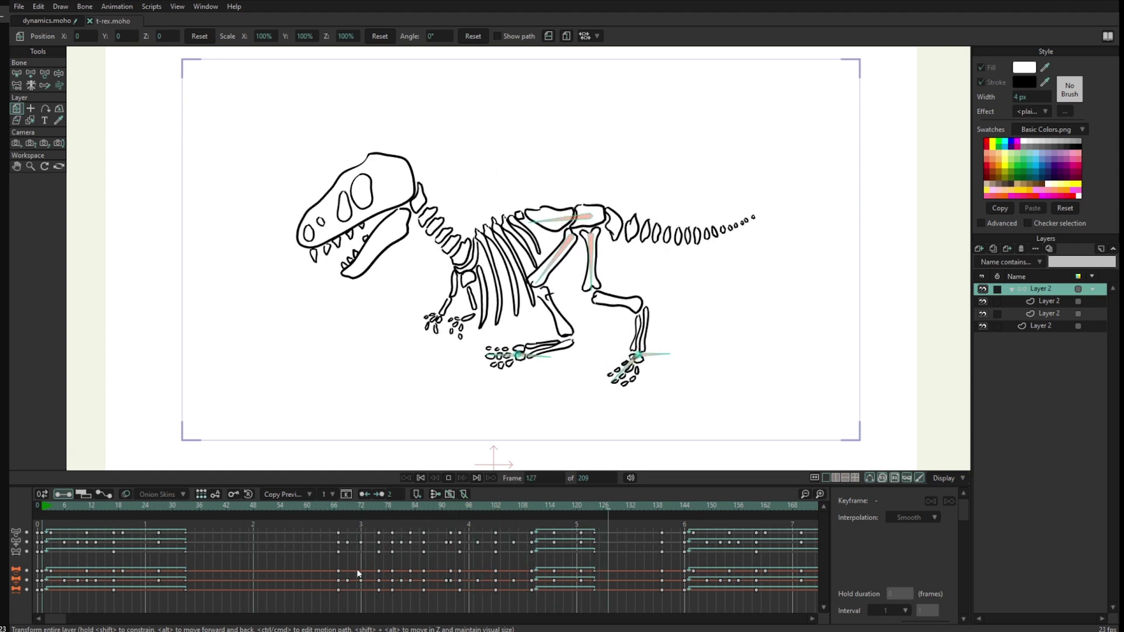
key(space)
drag(213, 510, 262, 511)
key(t)
mouse_move(544, 350)
mouse_down()
mouse_move(534, 292)
mouse_move(531, 351)
mouse_up()
mouse_move(545, 254)
mouse_down()
mouse_move(561, 260)
mouse_move(541, 252)
mouse_up()
mouse_move(584, 208)
mouse_down()
mouse_move(582, 217)
mouse_move(618, 173)
mouse_move(544, 210)
mouse_move(573, 236)
mouse_move(573, 214)
mouse_up()
key(Delete)
Step: Return to frame 0 and show all bones of the dinosaur rig
drag(82, 507, 10, 515)
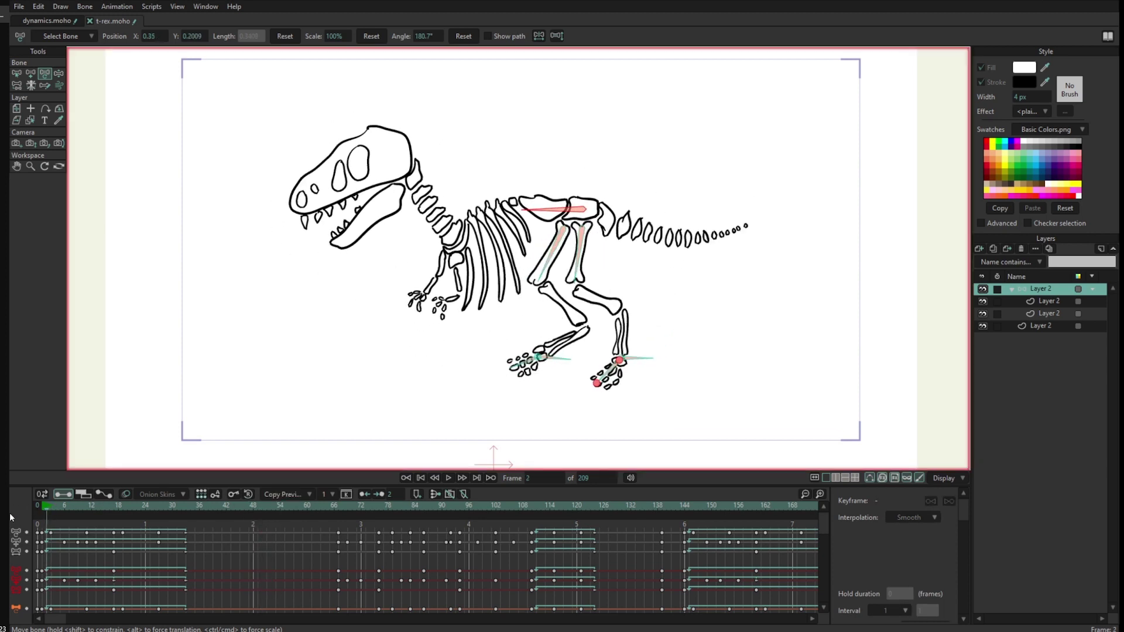
click(86, 7)
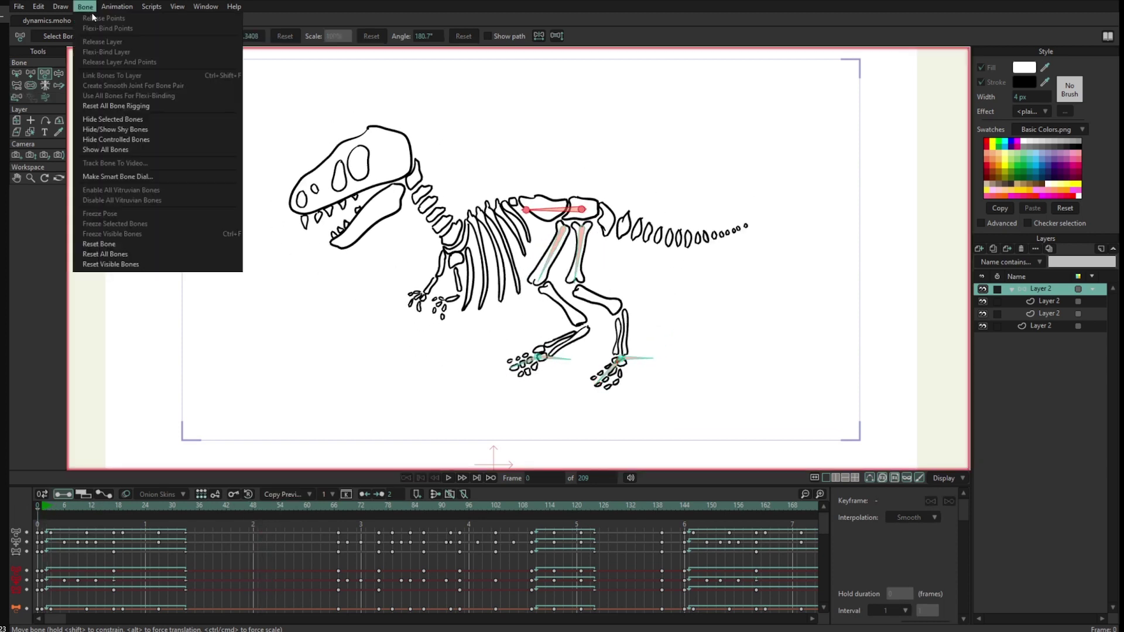
click(117, 150)
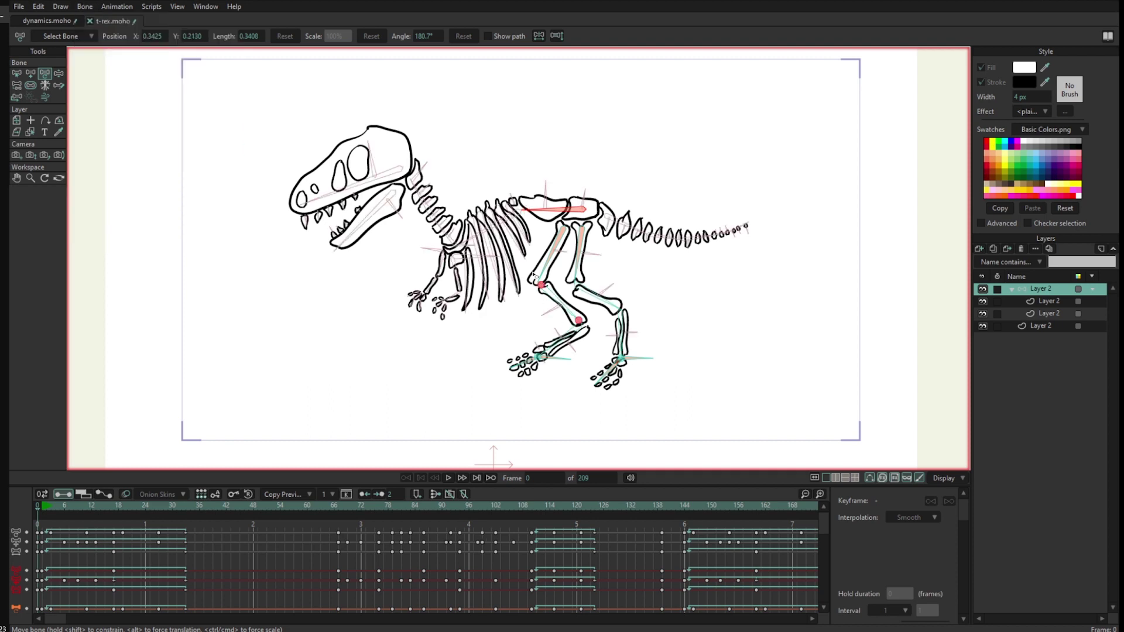
scroll(773, 228, up, 3)
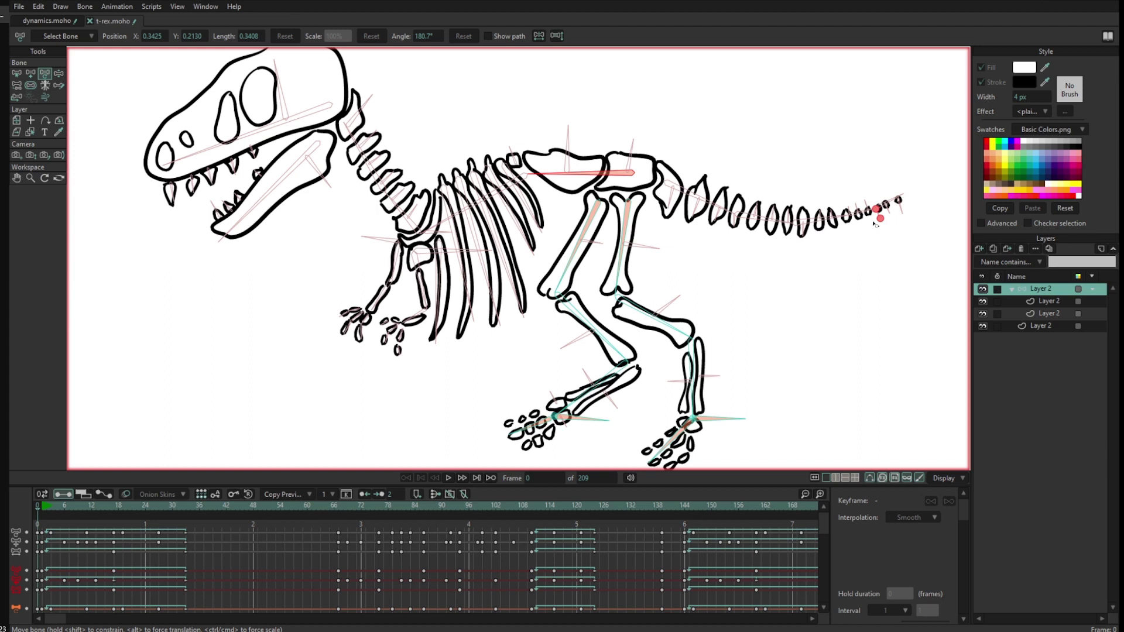
Step: Enable bone dynamics for the t-rex project, play the animation to review it, and return to frame 0
scroll(542, 342, down, 4)
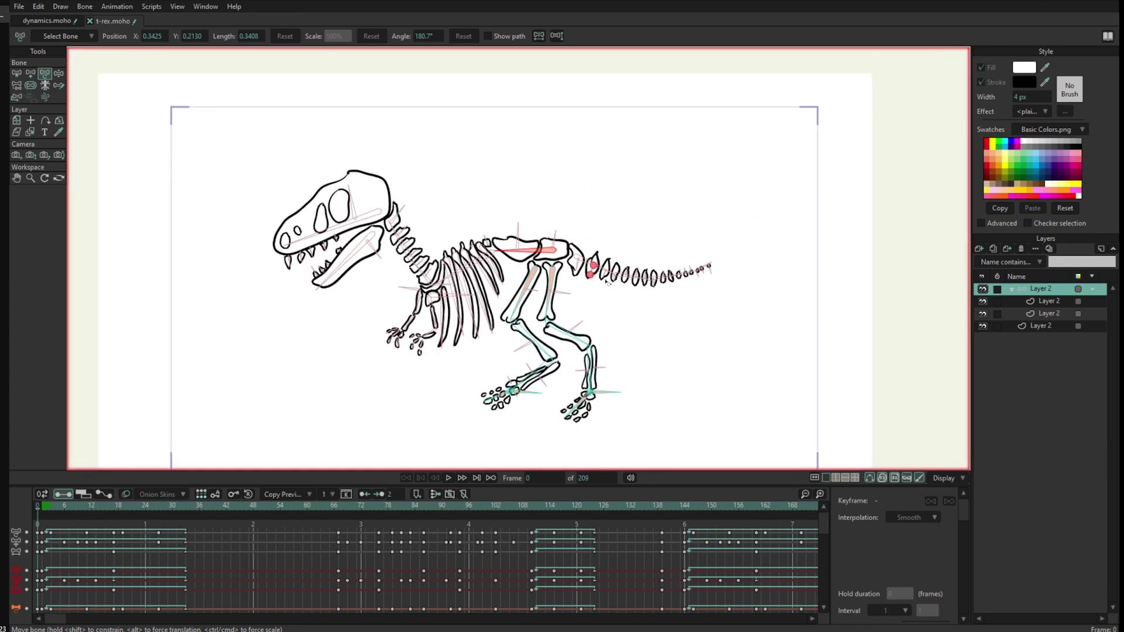
drag(632, 265, 636, 238)
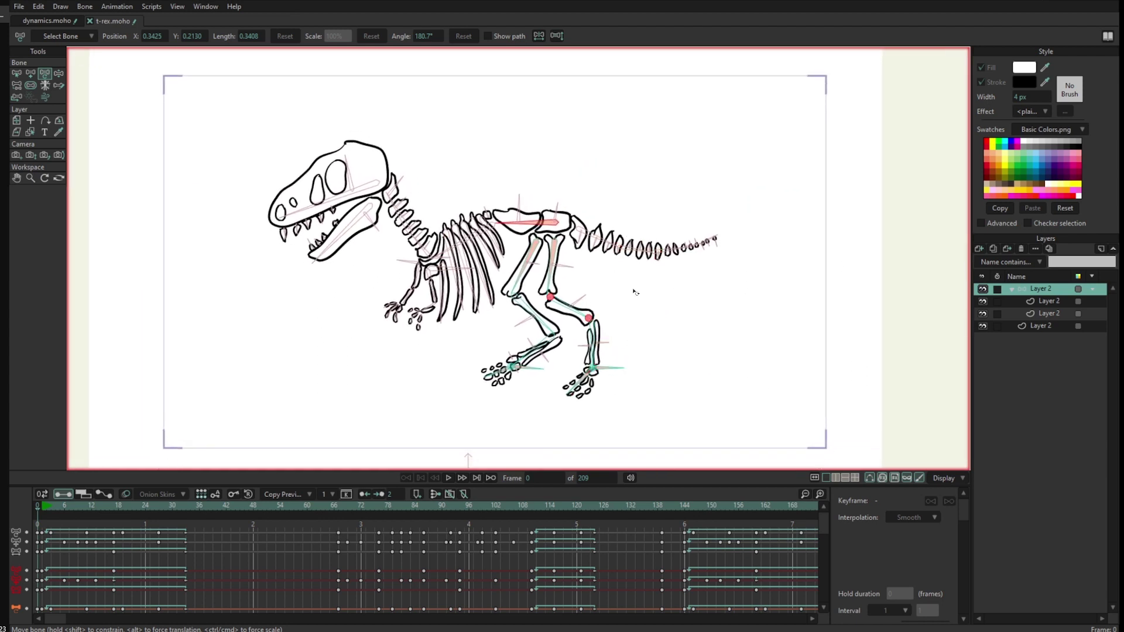
click(122, 8)
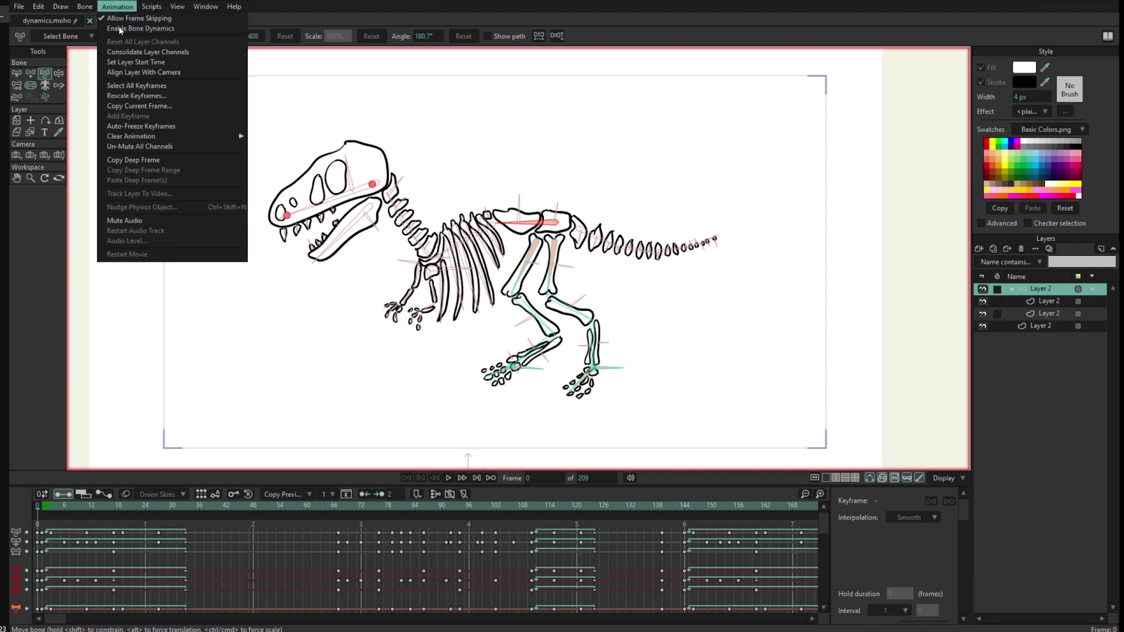
click(126, 29)
click(51, 507)
click(448, 477)
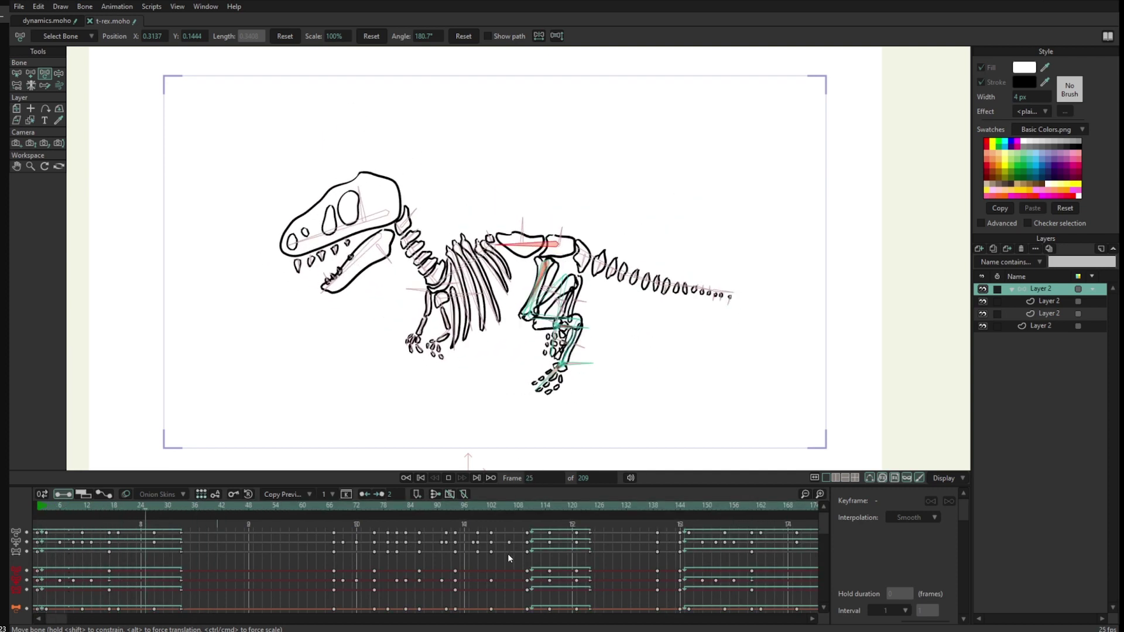
click(42, 507)
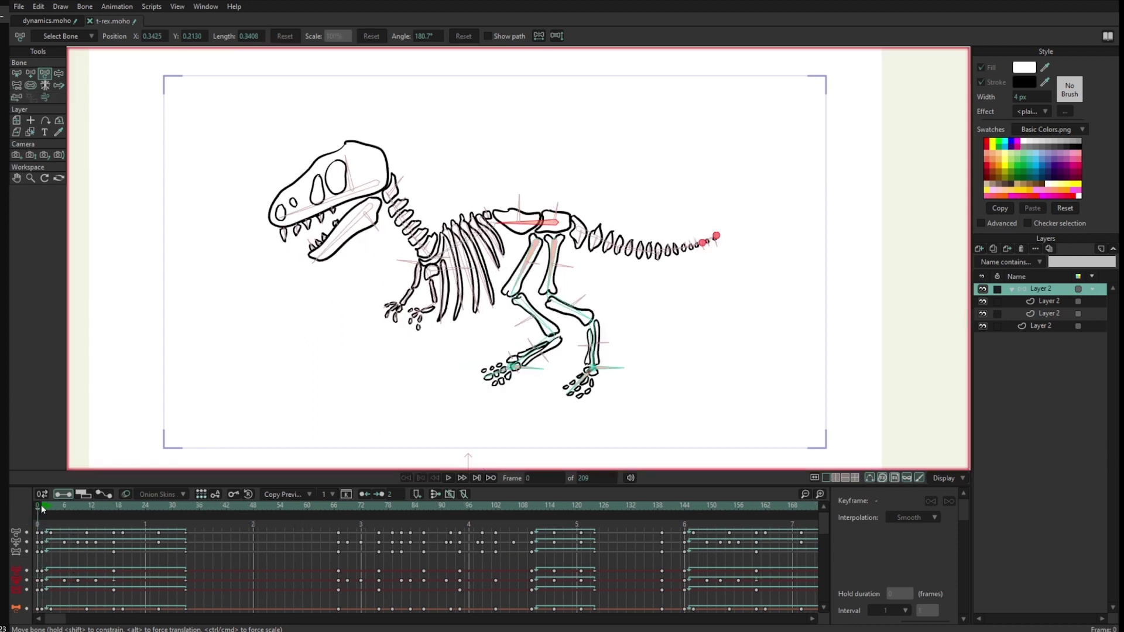
Step: Enable angle dynamics on the front pelvis bone B64 with torque 1.30 and spring 1.90, checking the motion during playback
click(23, 74)
click(518, 205)
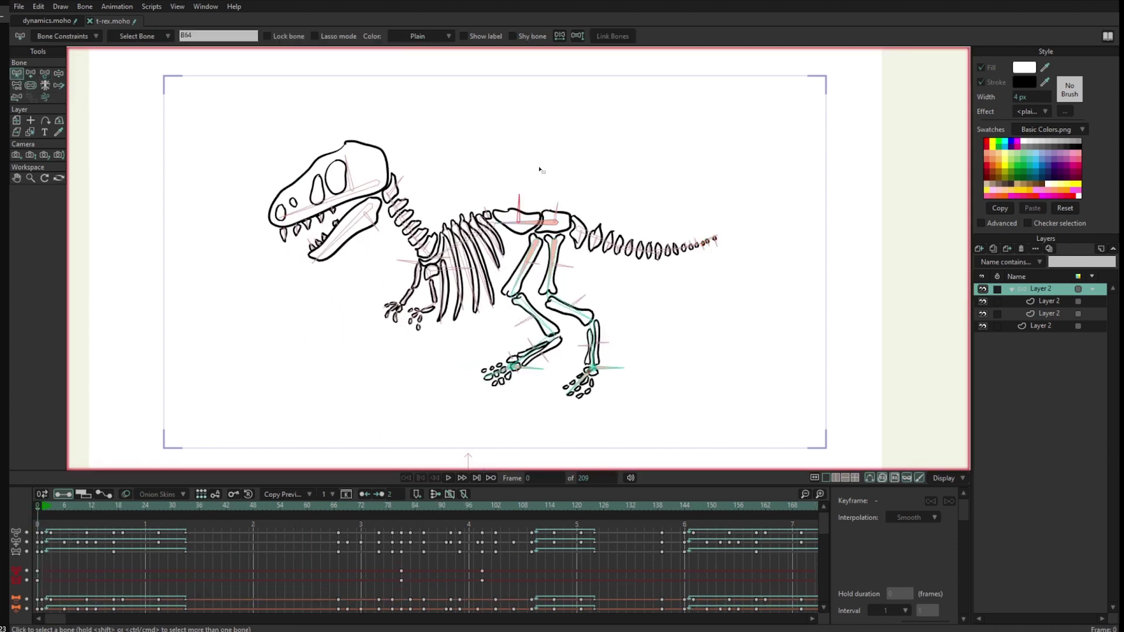
key(space)
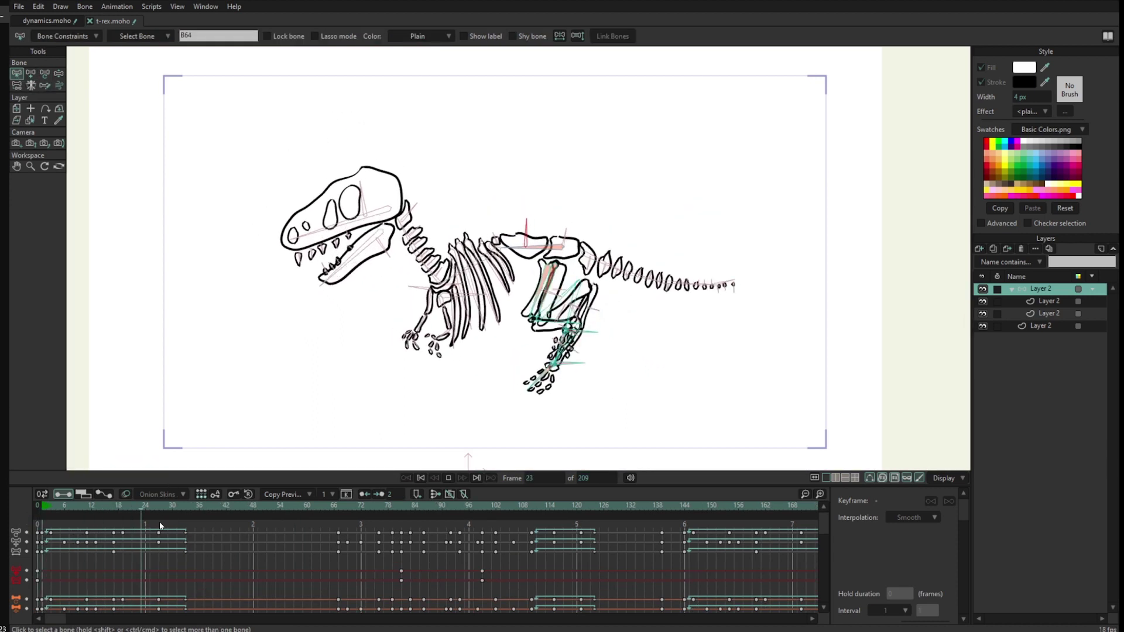
click(62, 37)
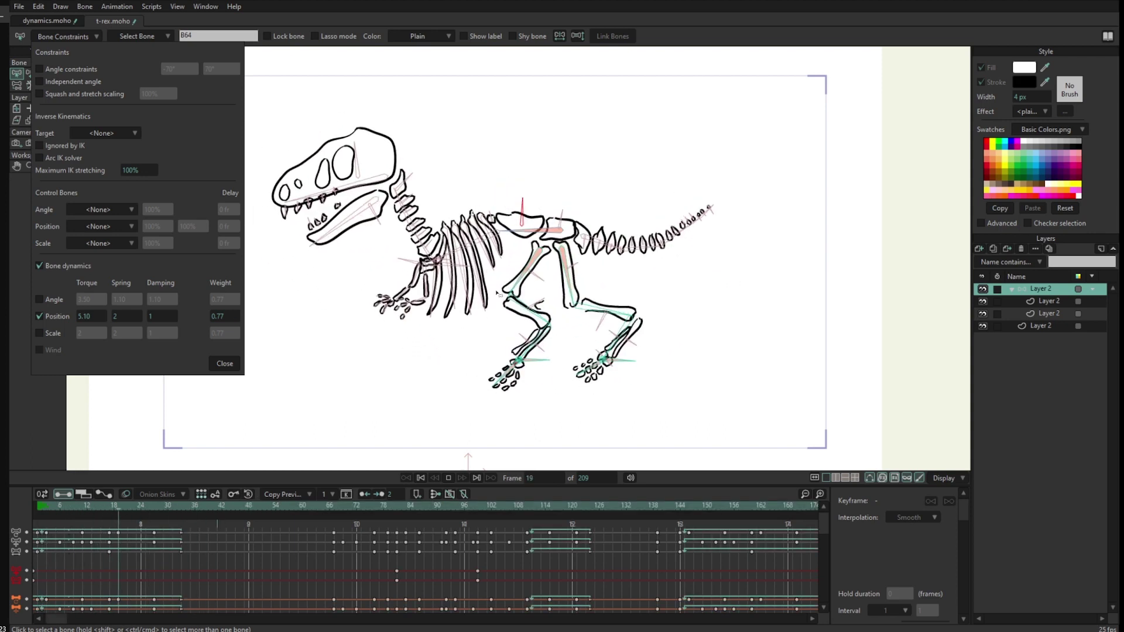
click(55, 299)
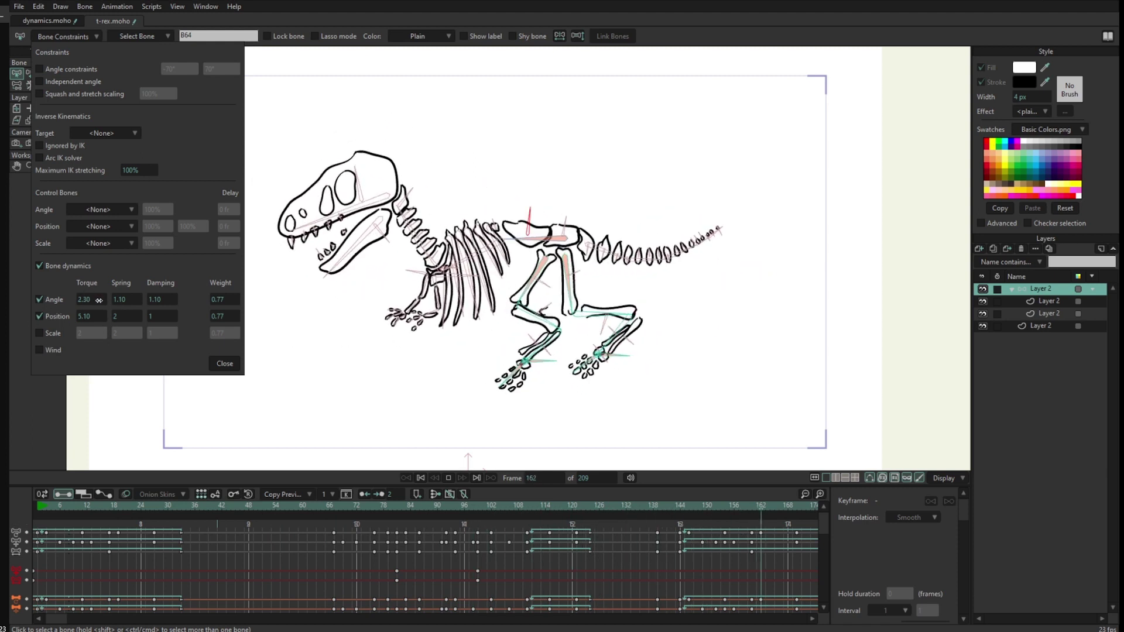
drag(99, 301, 63, 377)
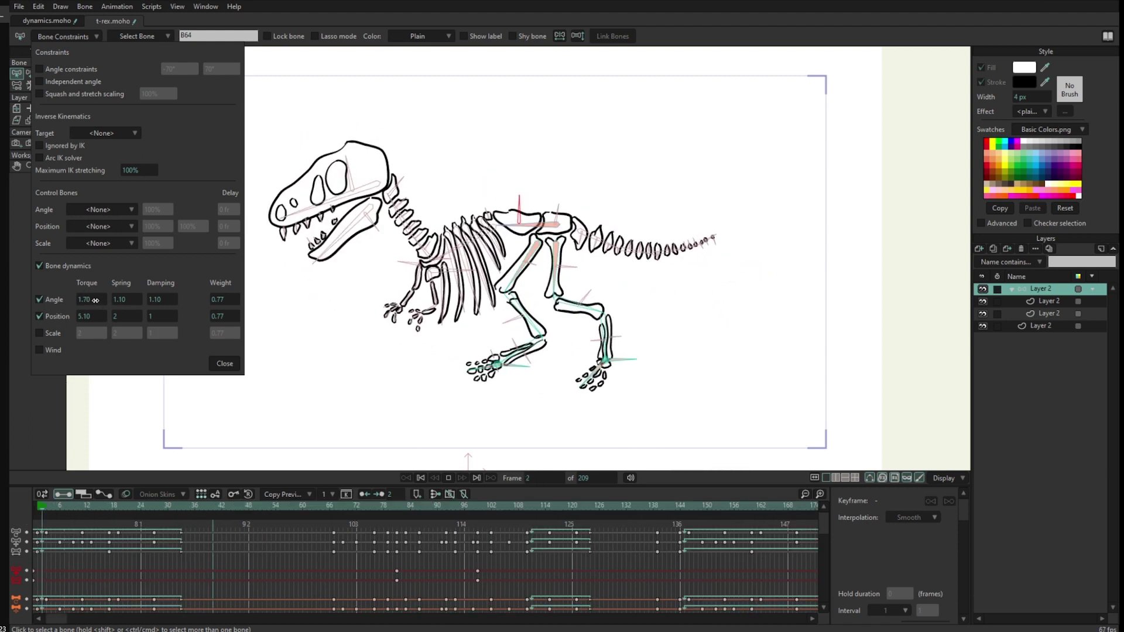
click(125, 299)
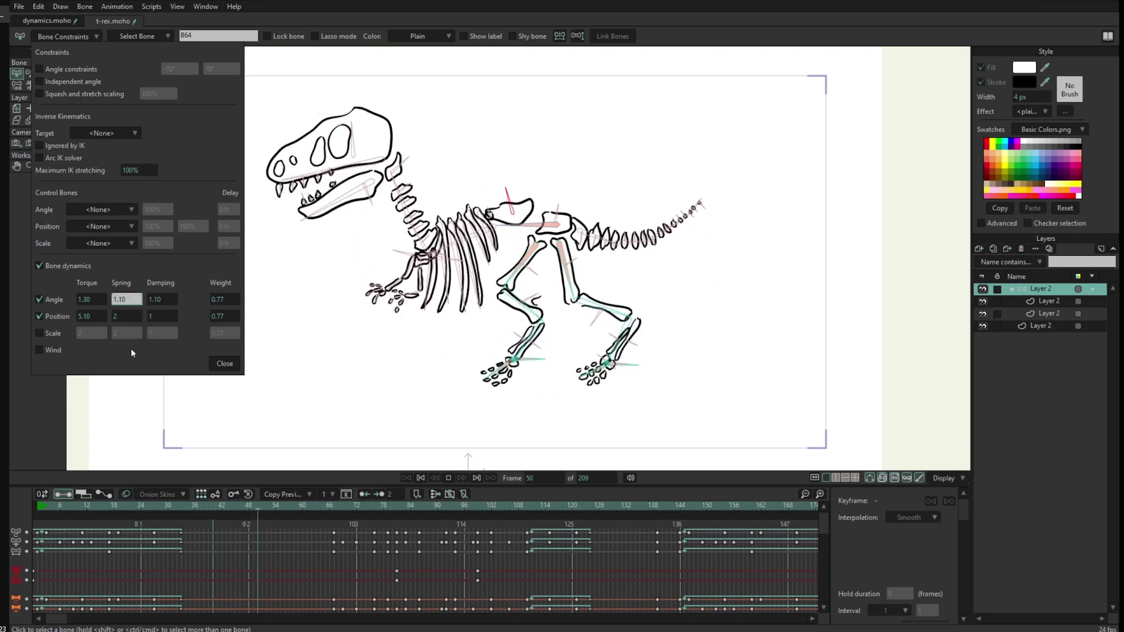
key(Return)
drag(164, 303, 170, 303)
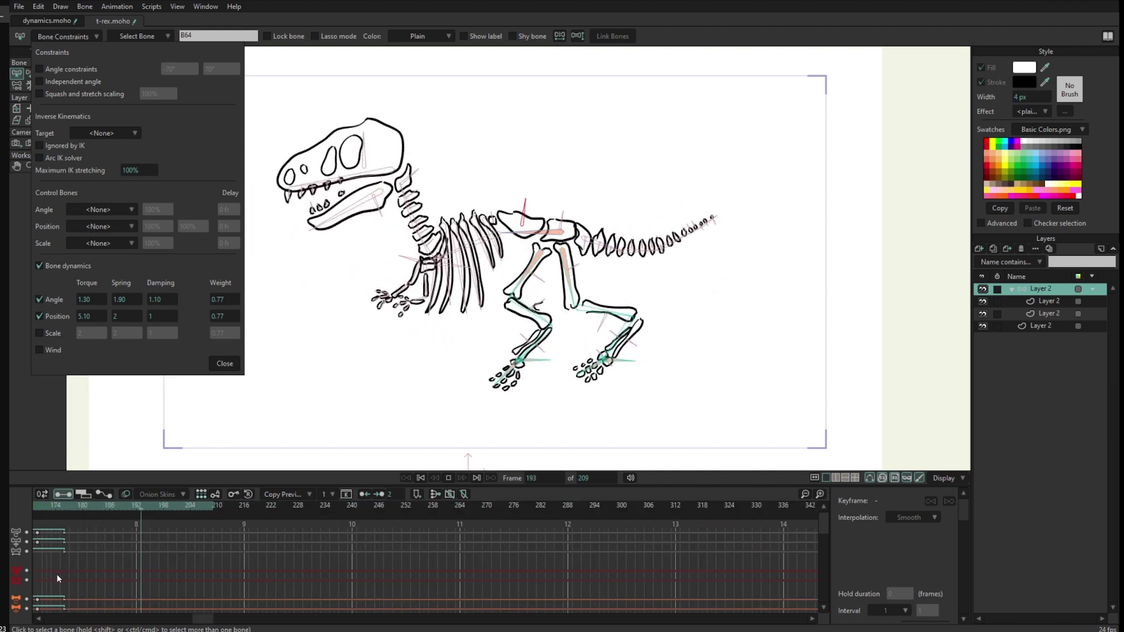
click(224, 363)
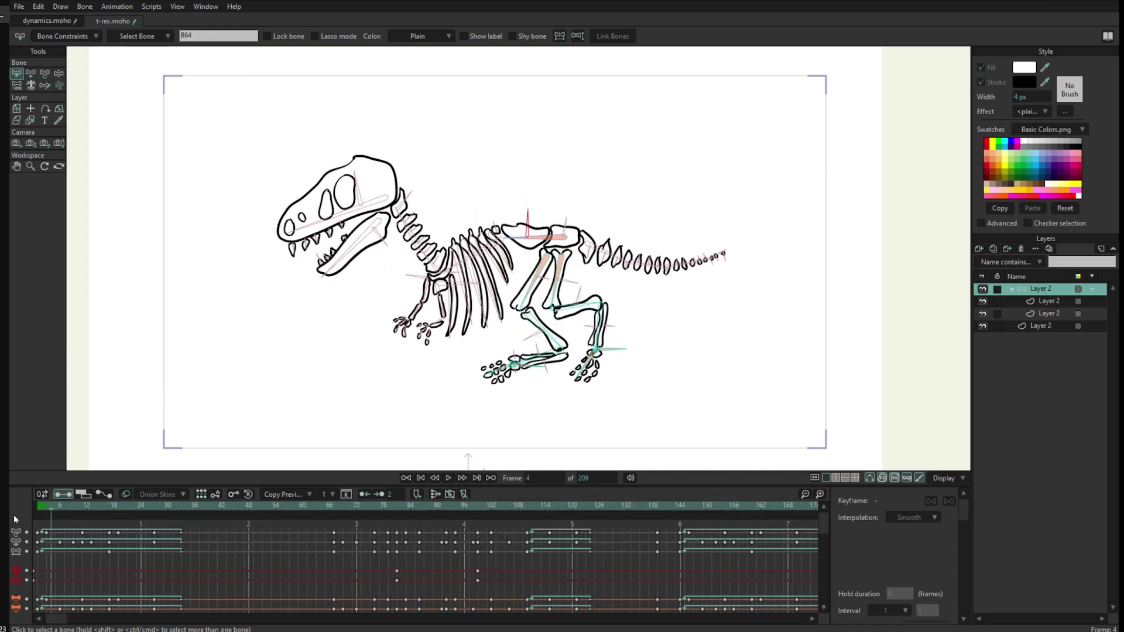
Step: Set the lower jaw bone's angle torque to 1.80 and enable its position dynamics with torque 3.30, checking the motion during playback
click(343, 238)
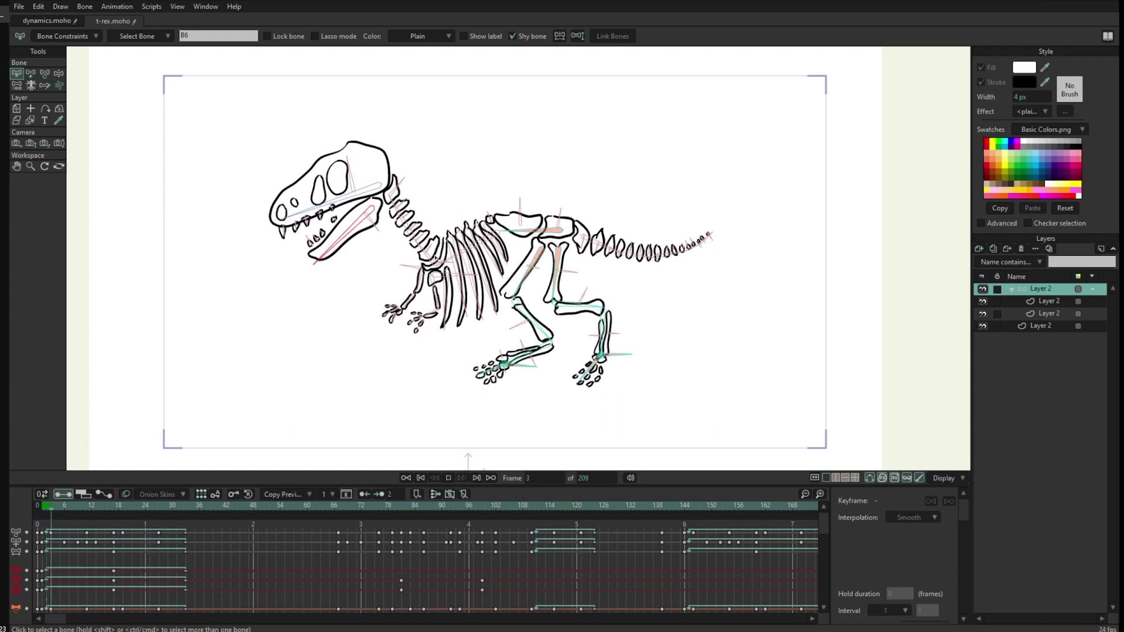
click(52, 38)
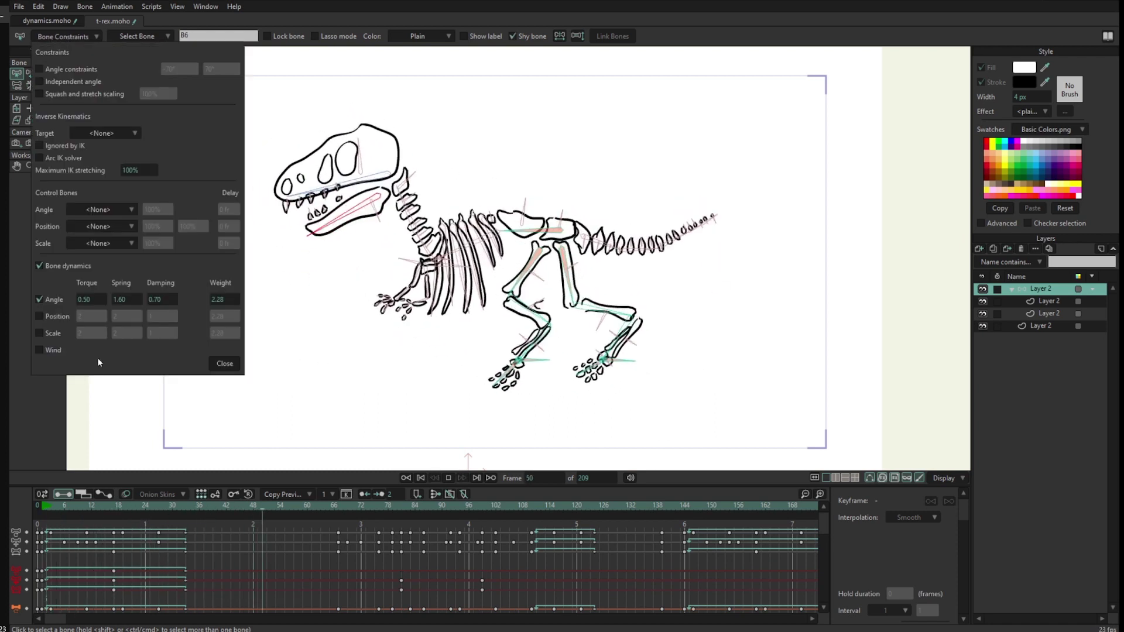
drag(94, 299, 171, 299)
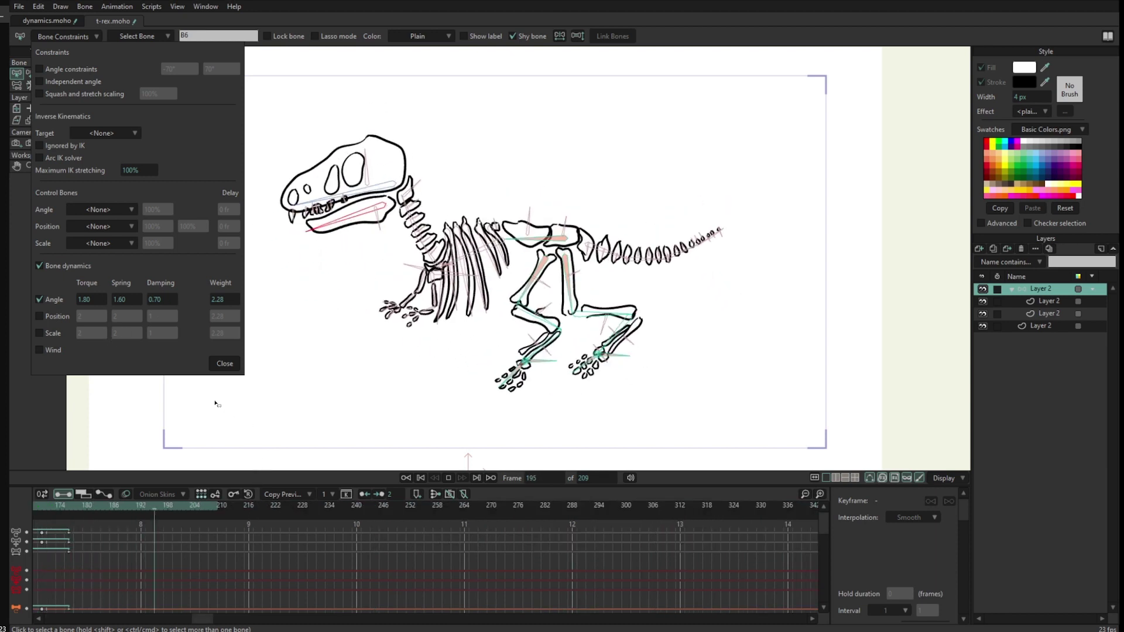
click(58, 317)
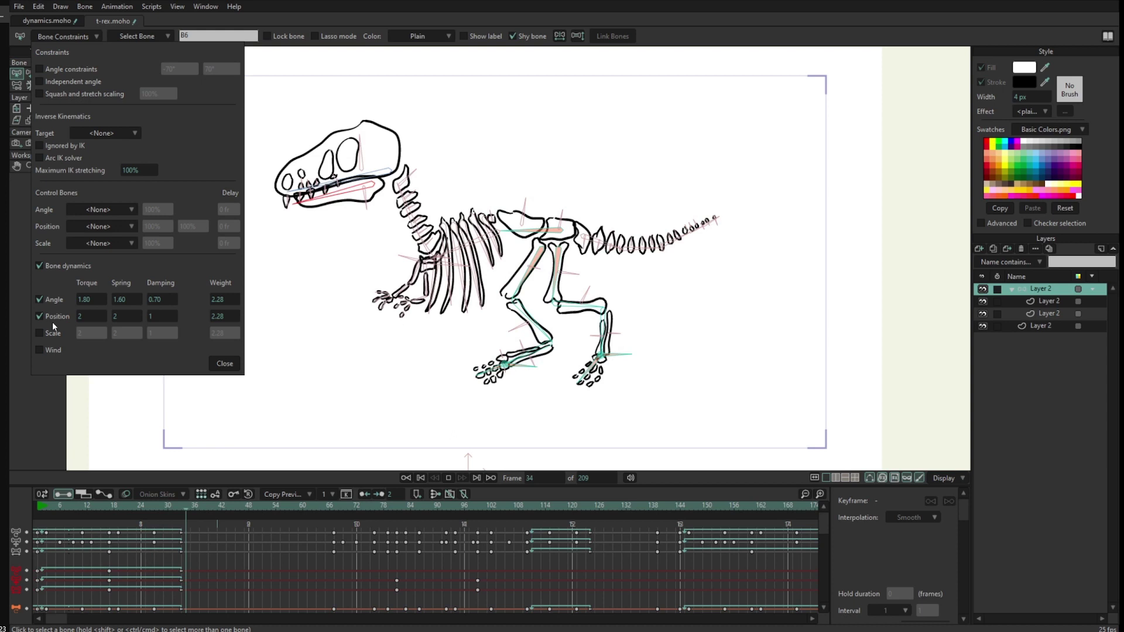
scroll(90, 316, up, 13)
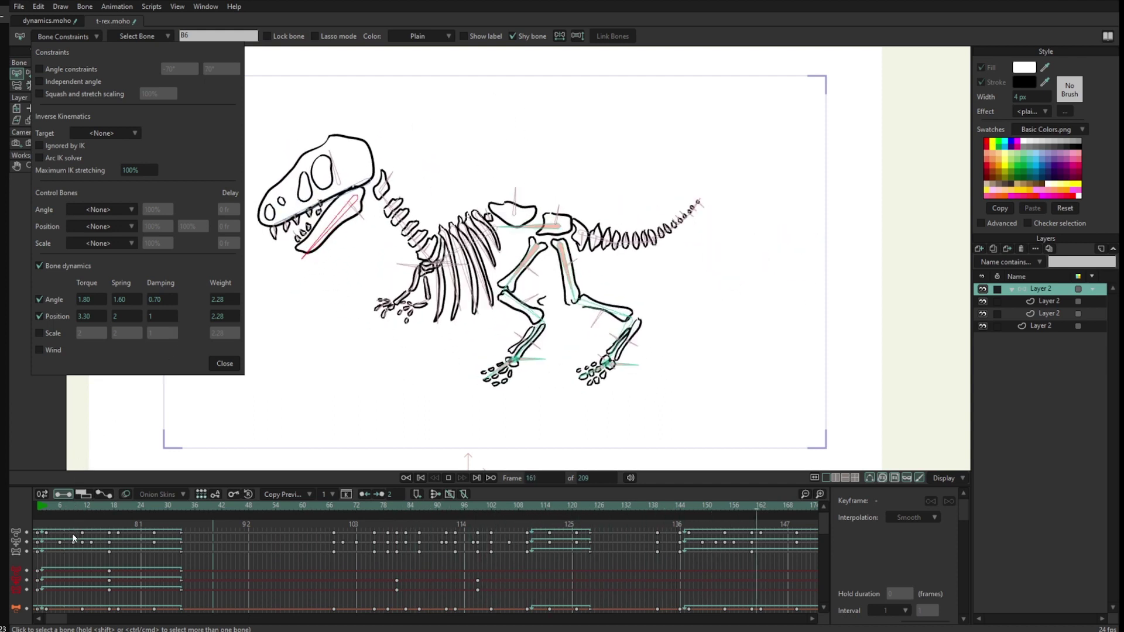
click(214, 363)
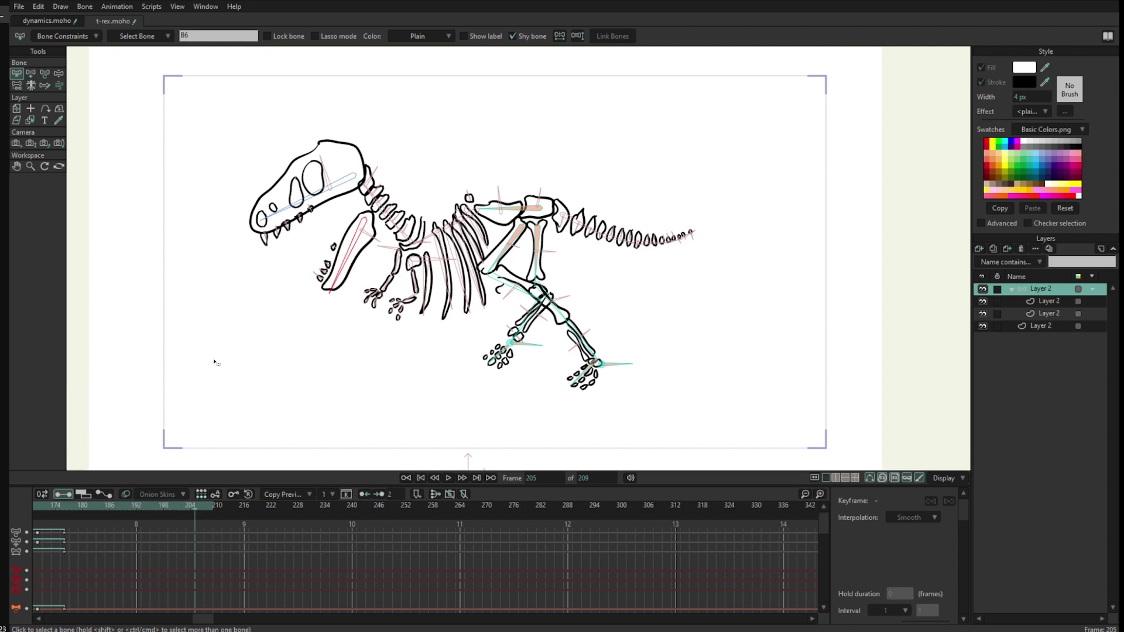
key(shift+Left)
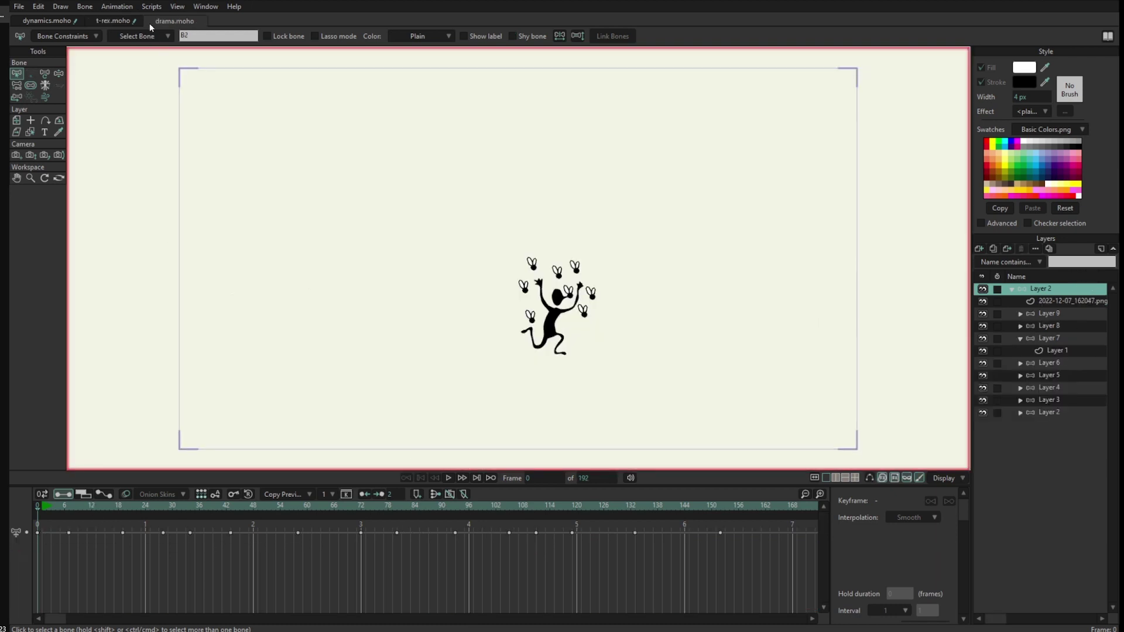
Step: Switch to the drama.moho project and play its animation once to review the figure and the flies
drag(537, 355, 524, 354)
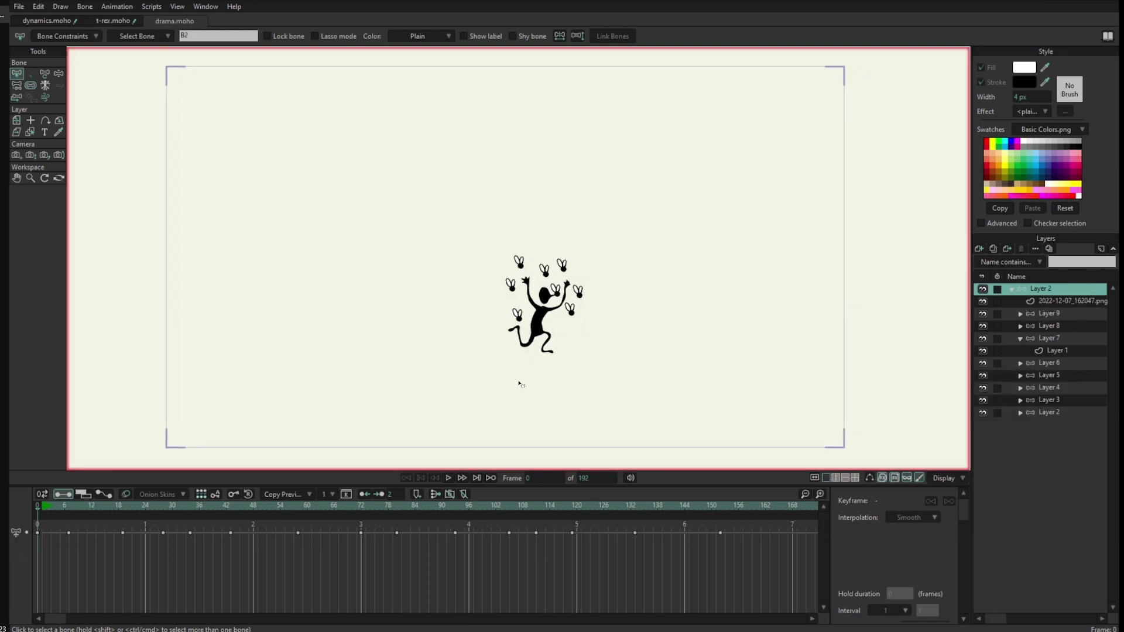
key(space)
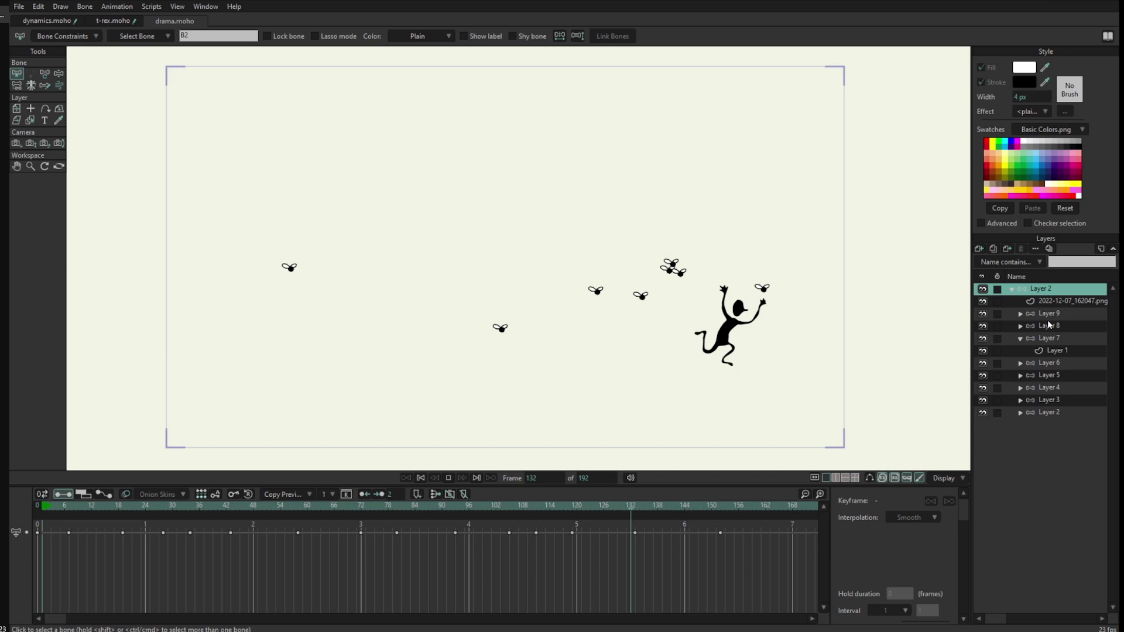
key(space)
Step: Select the running figure's Main bone and play the animation from the start to review its keyframes
scroll(675, 314, up, 2)
click(539, 335)
scroll(521, 341, down, 1)
drag(44, 512, 37, 534)
key(space)
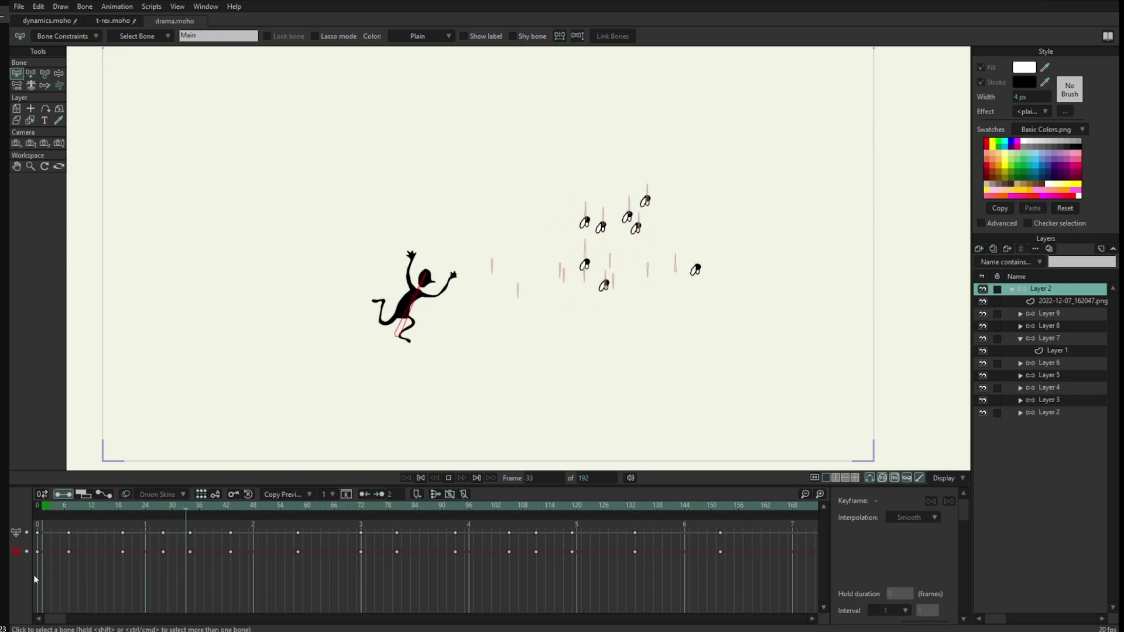
drag(50, 571, 767, 549)
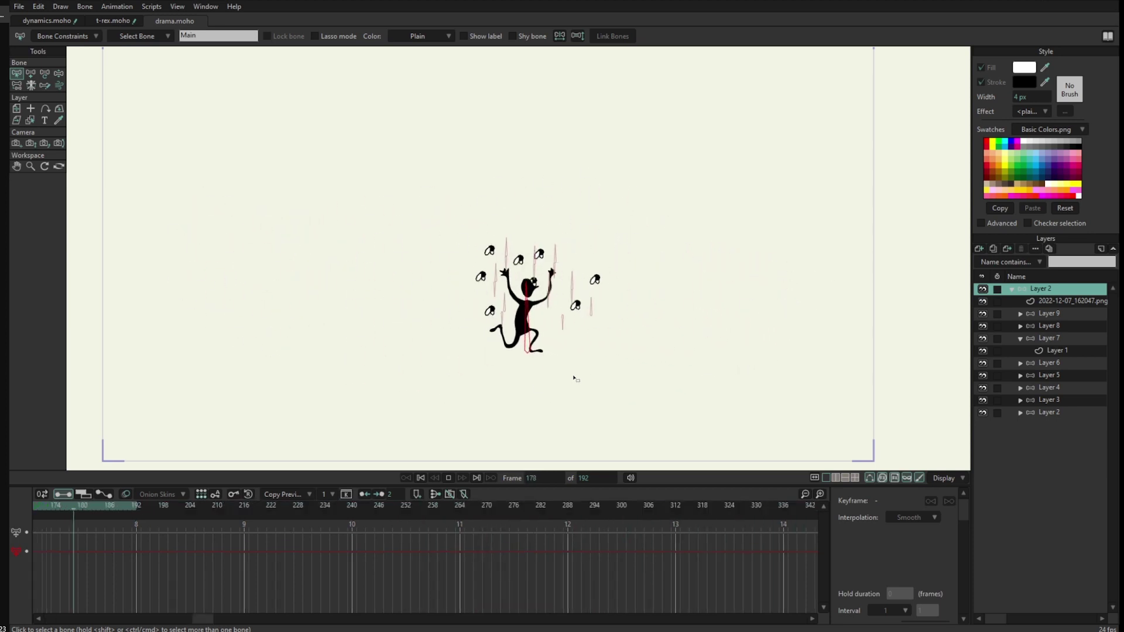
Step: Stop playback, reselect the figure's Main bone at frame 0 and examine its angle and position dynamics settings
key(space)
drag(585, 256, 497, 251)
scroll(537, 246, up, 3)
drag(525, 306, 552, 203)
scroll(554, 231, up, 2)
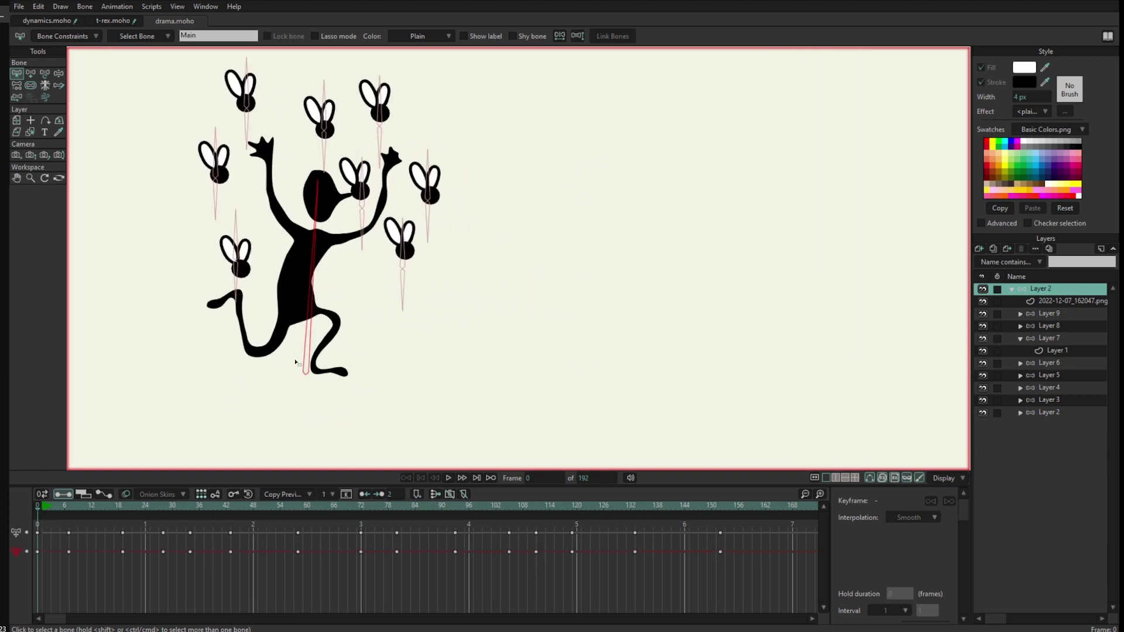
drag(301, 306, 373, 306)
drag(32, 559, 707, 557)
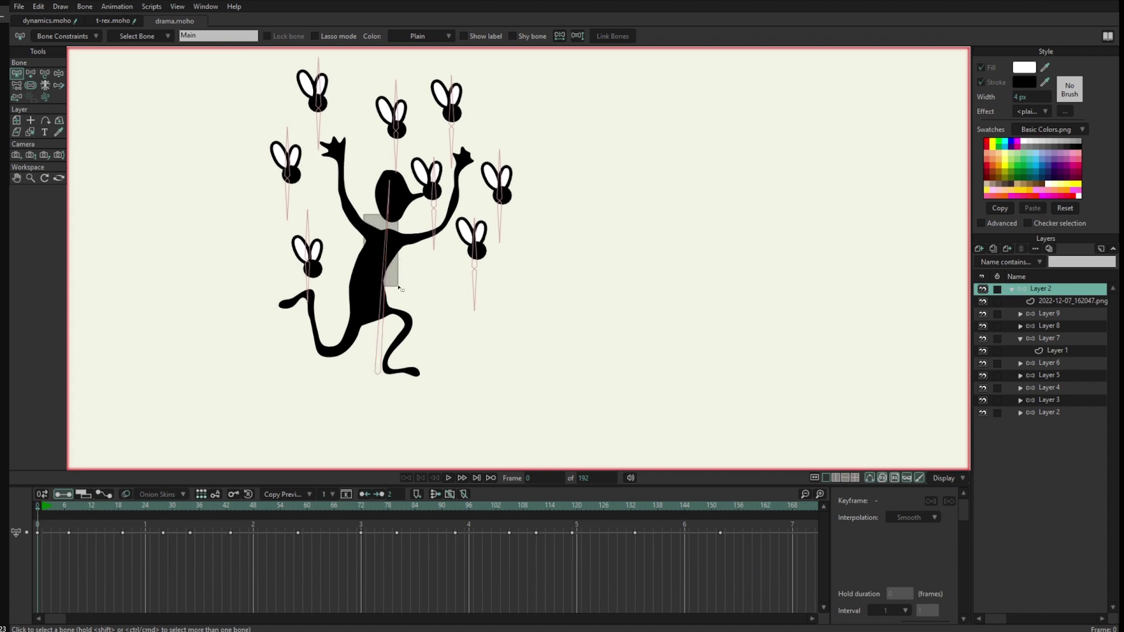
click(64, 37)
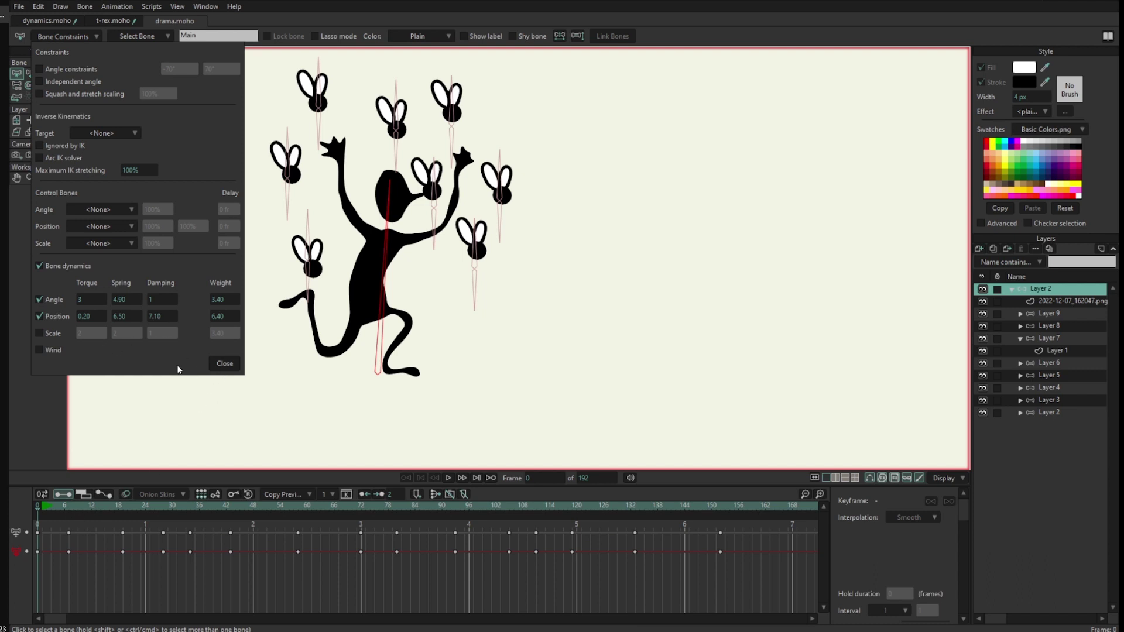
click(224, 364)
Step: During playback, try scale dynamics with torque 7.20 and squash and stretch scaling on the Main bone, then toggle its scale dynamics
key(space)
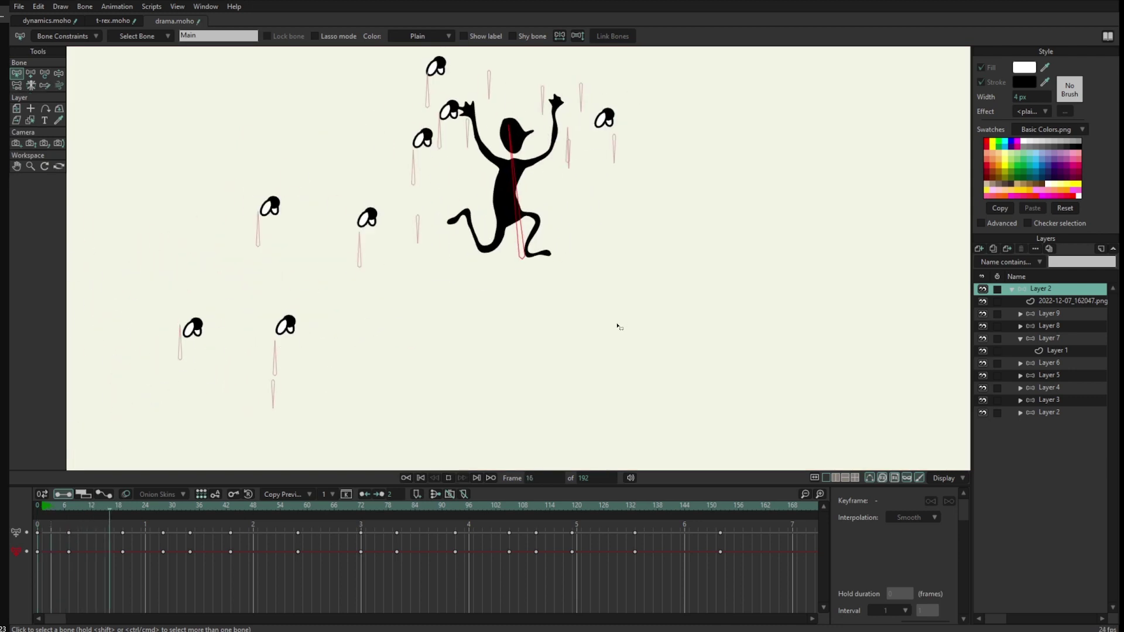
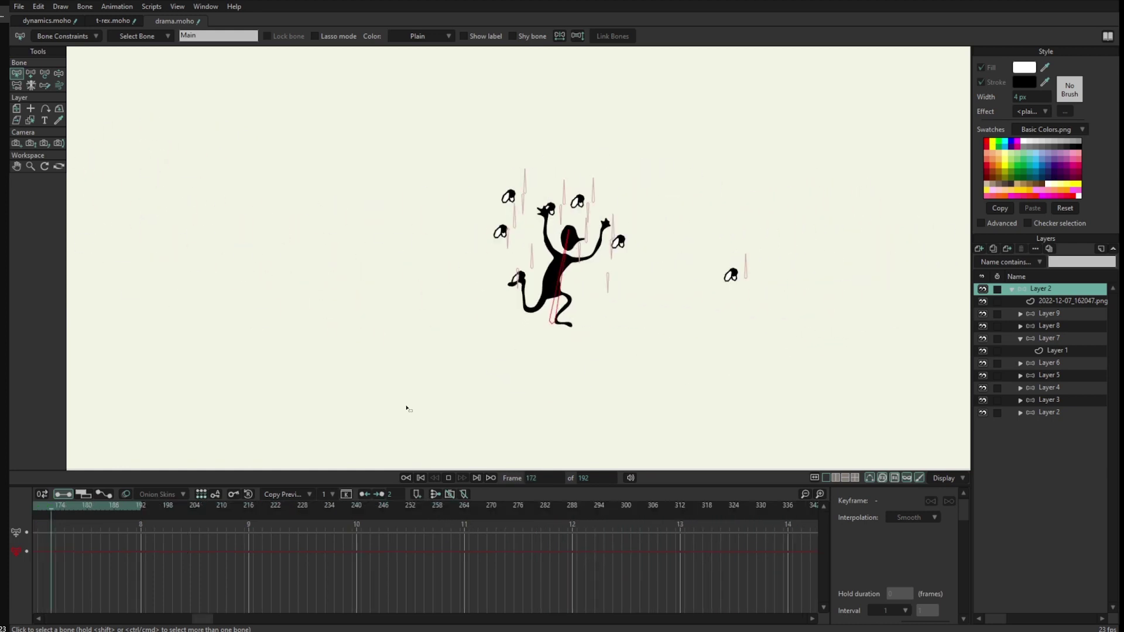
click(61, 32)
click(40, 333)
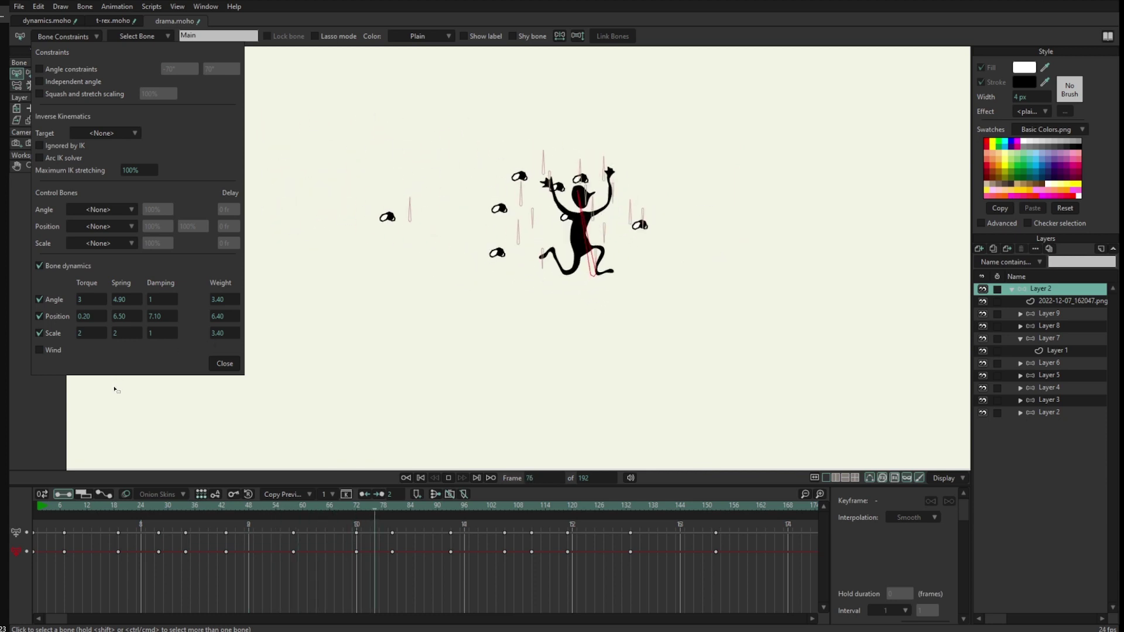
click(77, 93)
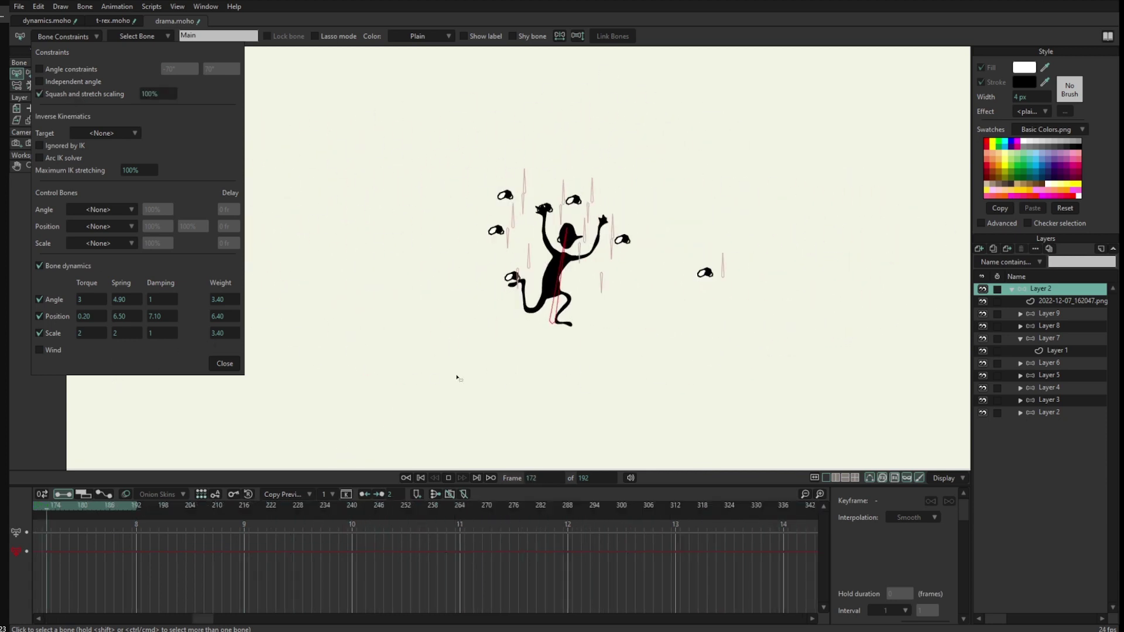
drag(86, 333, 378, 351)
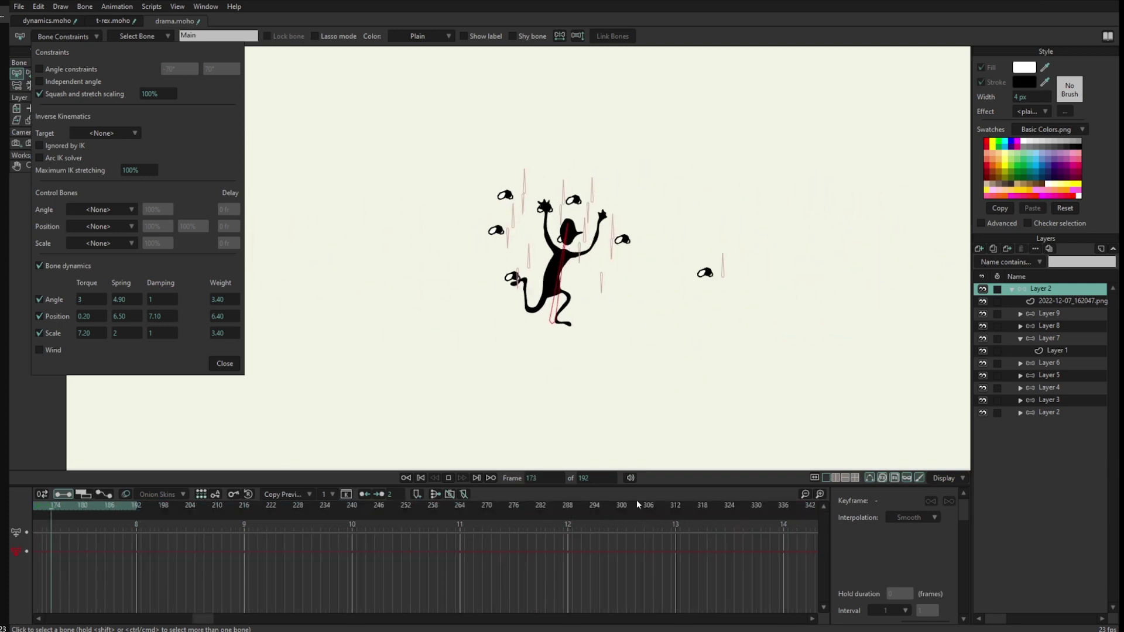
click(39, 333)
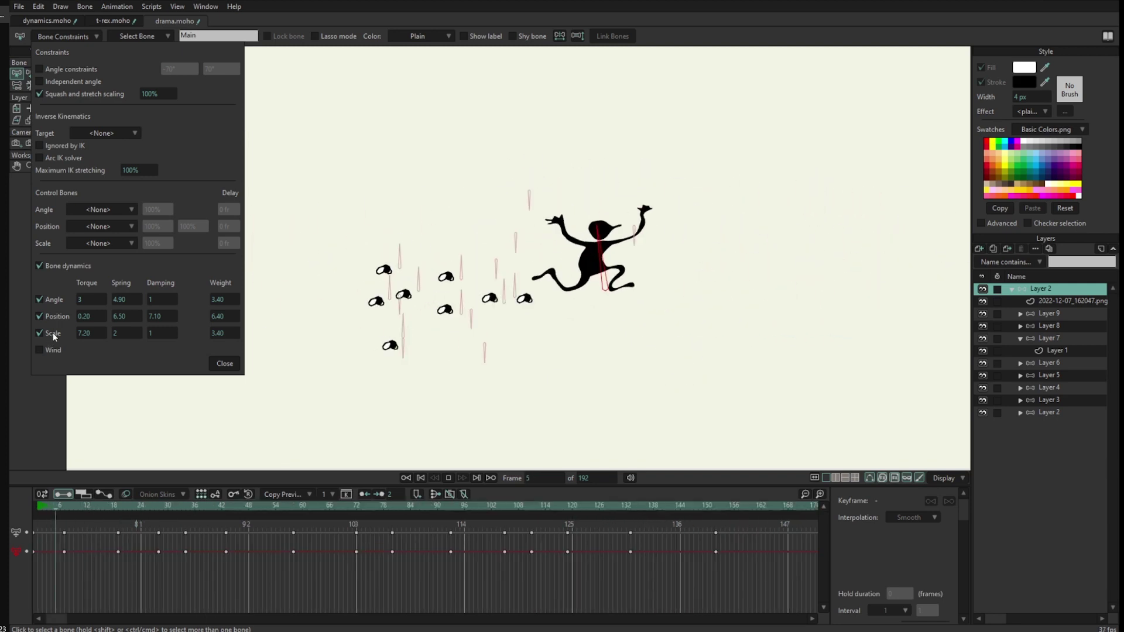
click(223, 363)
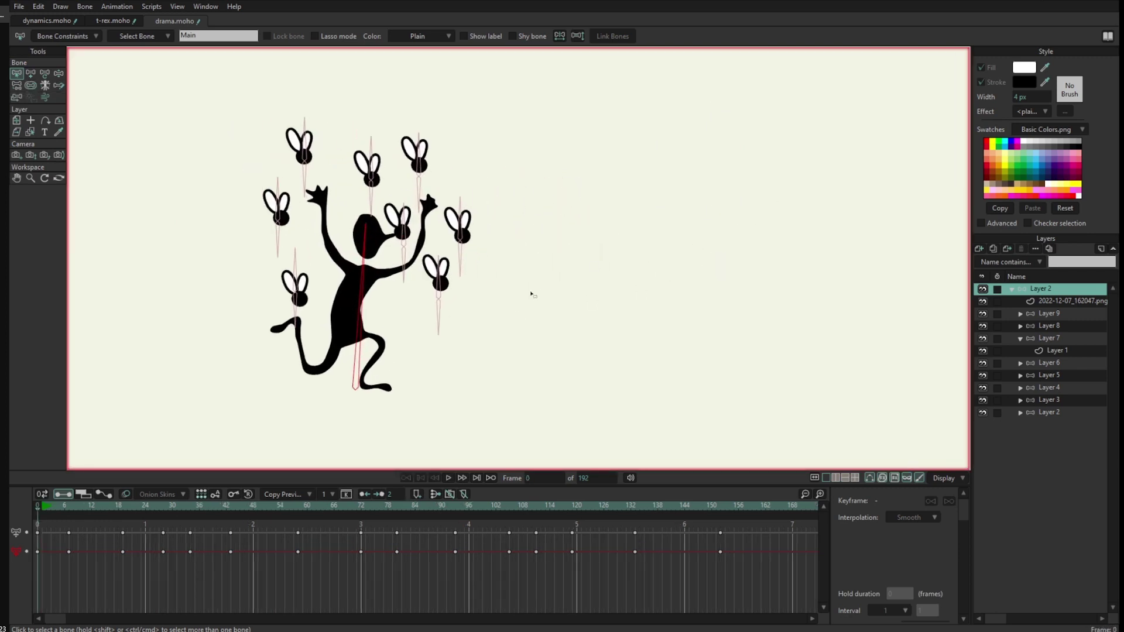
Step: Select each of the two bones of the fly beside the running figure's hip and examine how B1_5 and B2_5 are linked
scroll(531, 294, up, 2)
click(549, 314)
drag(465, 293, 615, 239)
drag(440, 315, 457, 443)
drag(457, 362, 482, 281)
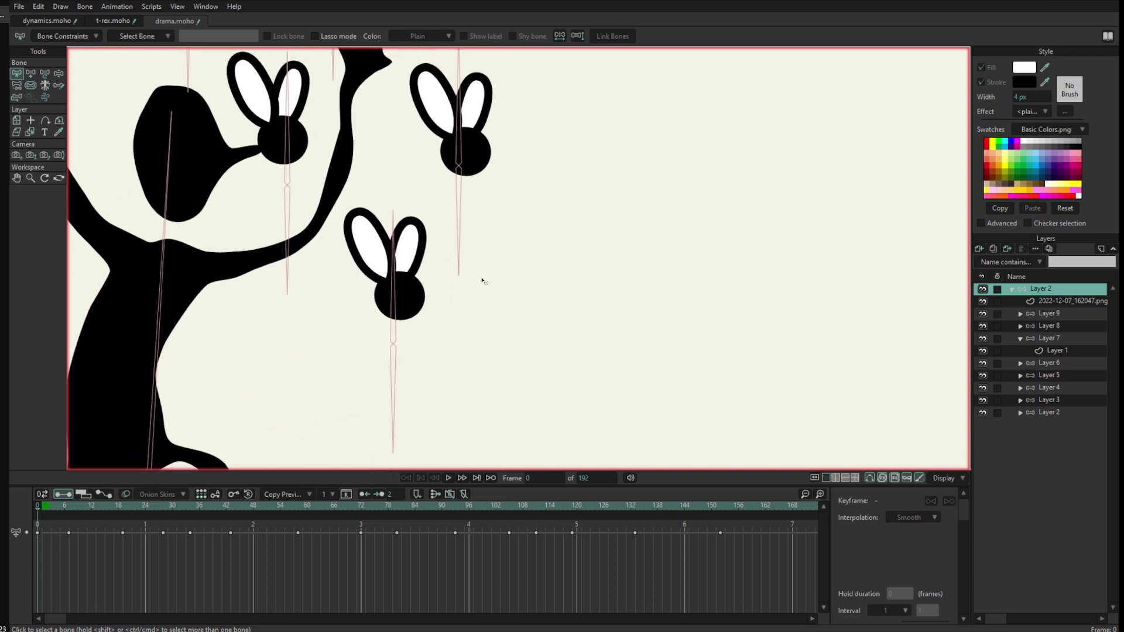
click(395, 374)
scroll(398, 363, up, 3)
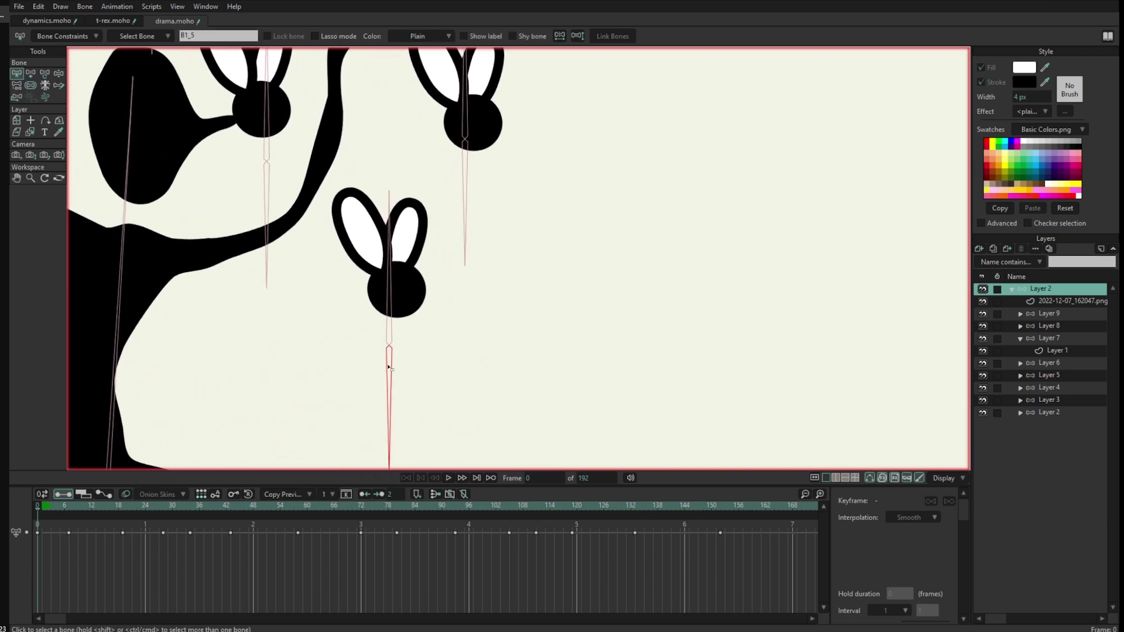
drag(406, 315, 408, 277)
key(o)
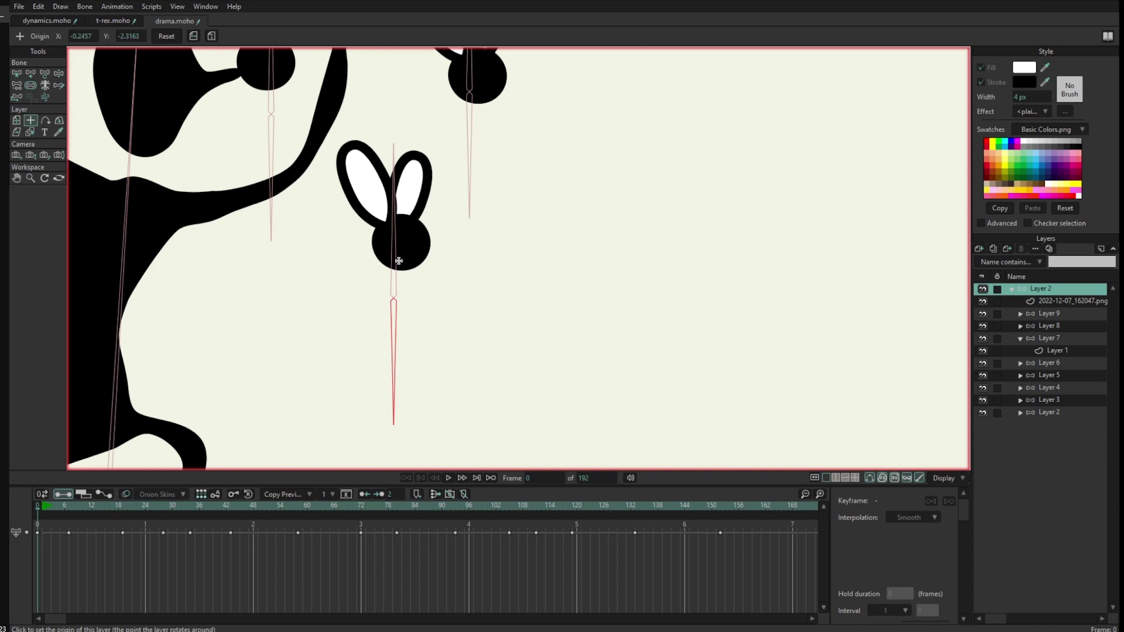
key(b)
click(395, 249)
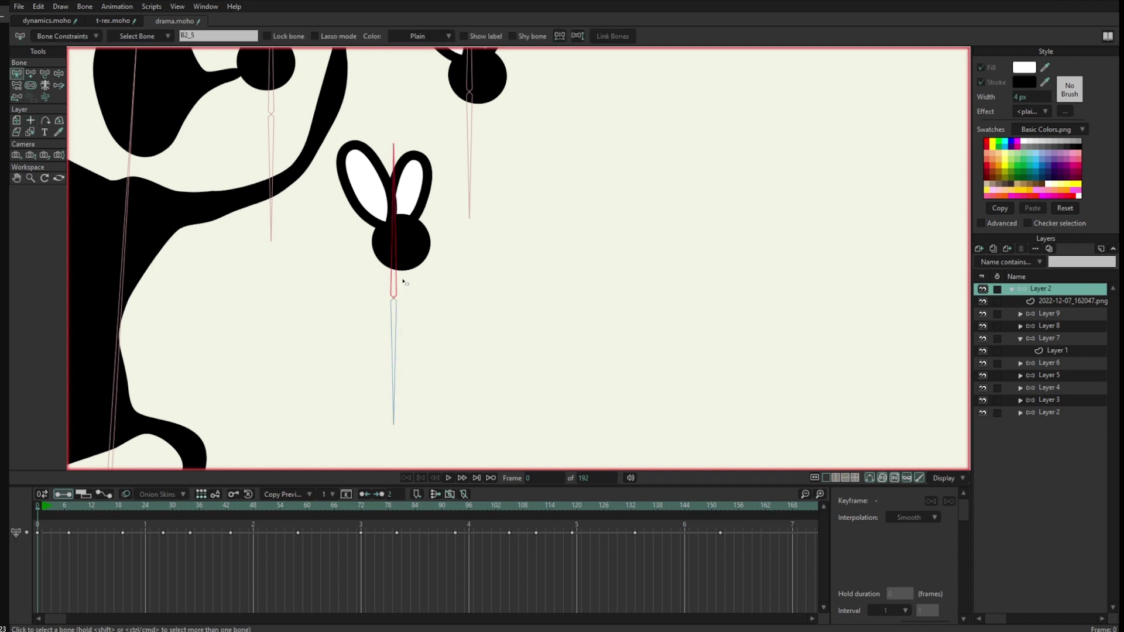
click(421, 278)
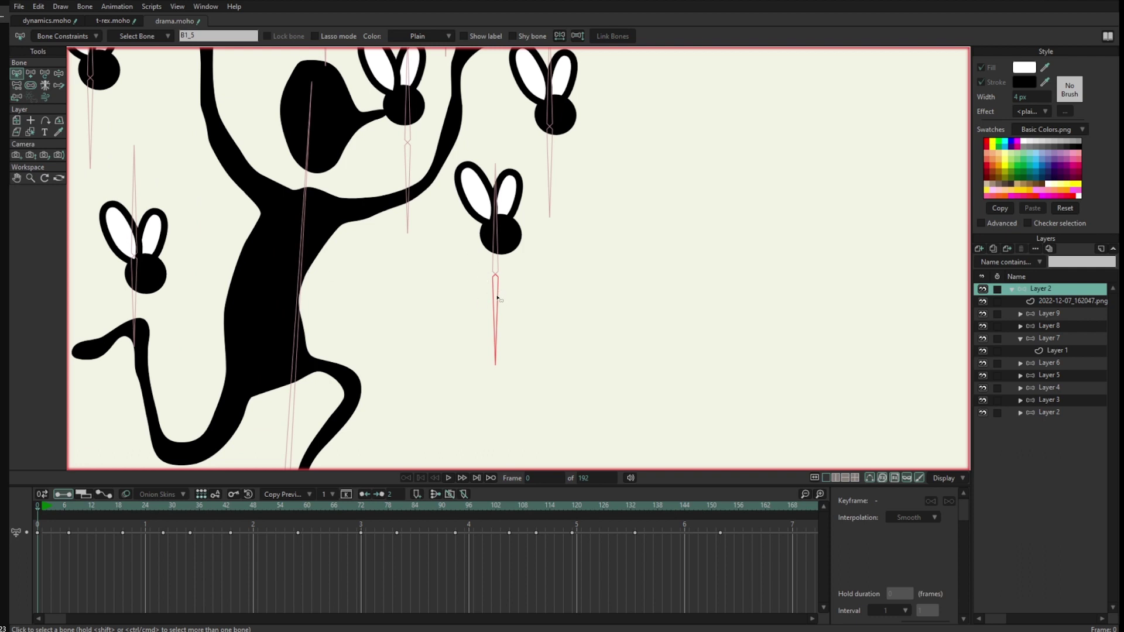
Step: Compare the figure's Main bone with the fly's B1_5 bone and examine B1_5's position control bone, delay and dynamics settings
click(303, 256)
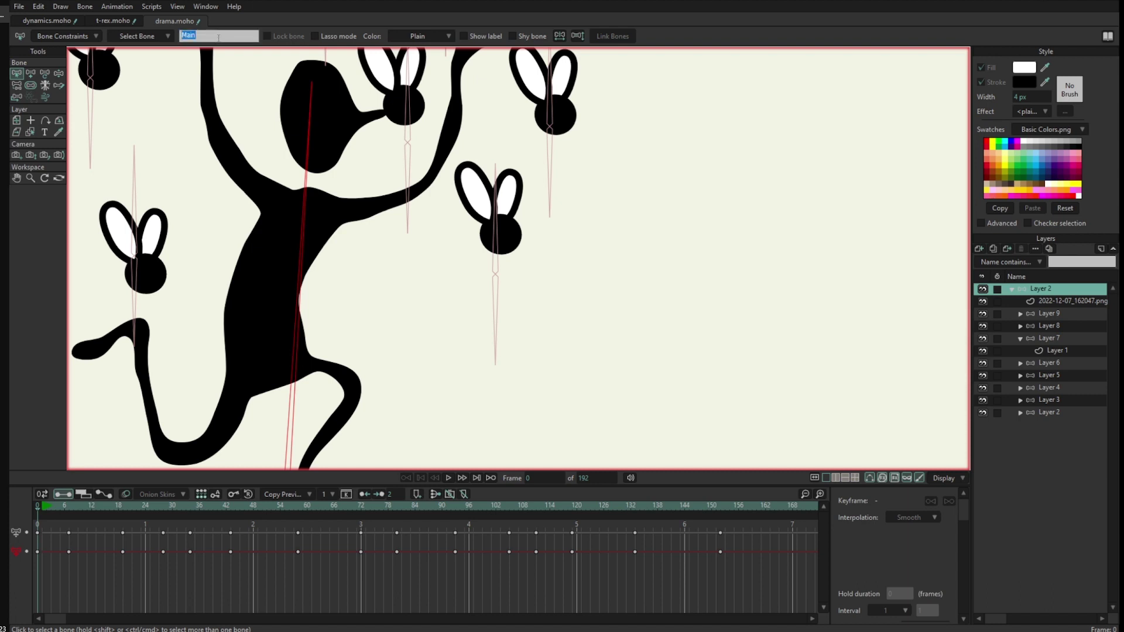
click(423, 303)
click(494, 291)
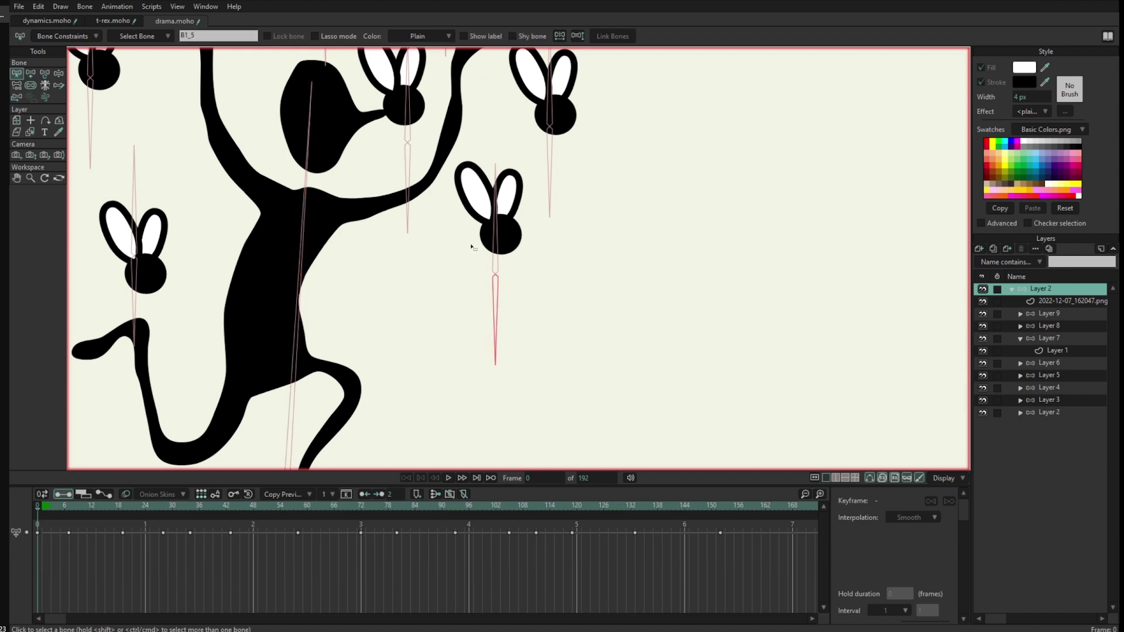
drag(492, 238, 610, 222)
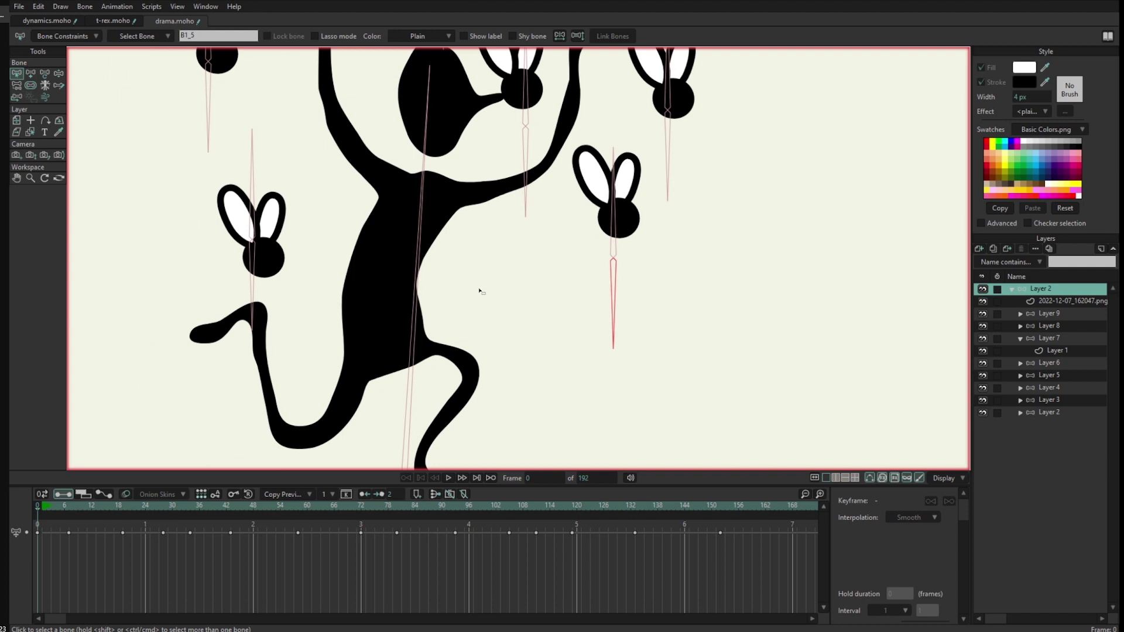
click(67, 38)
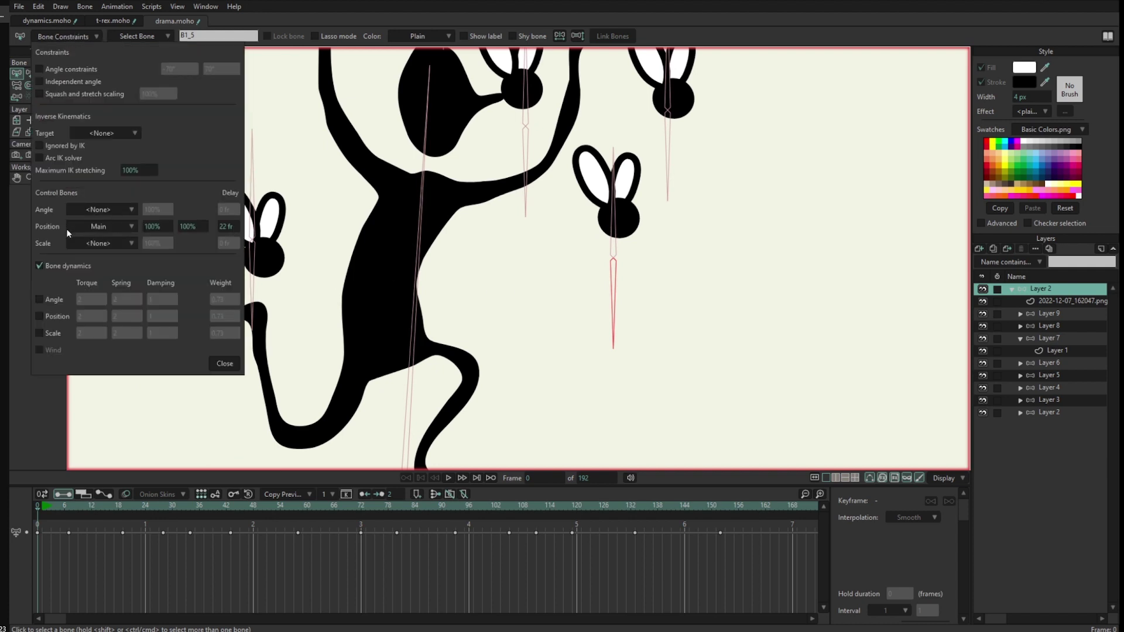
click(108, 229)
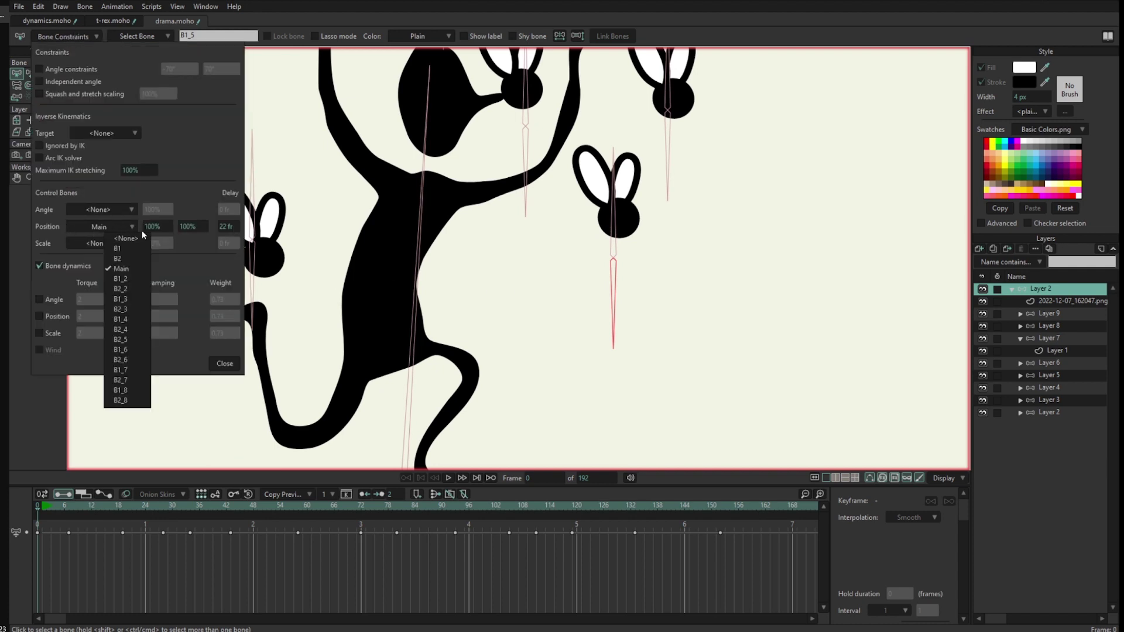
click(120, 268)
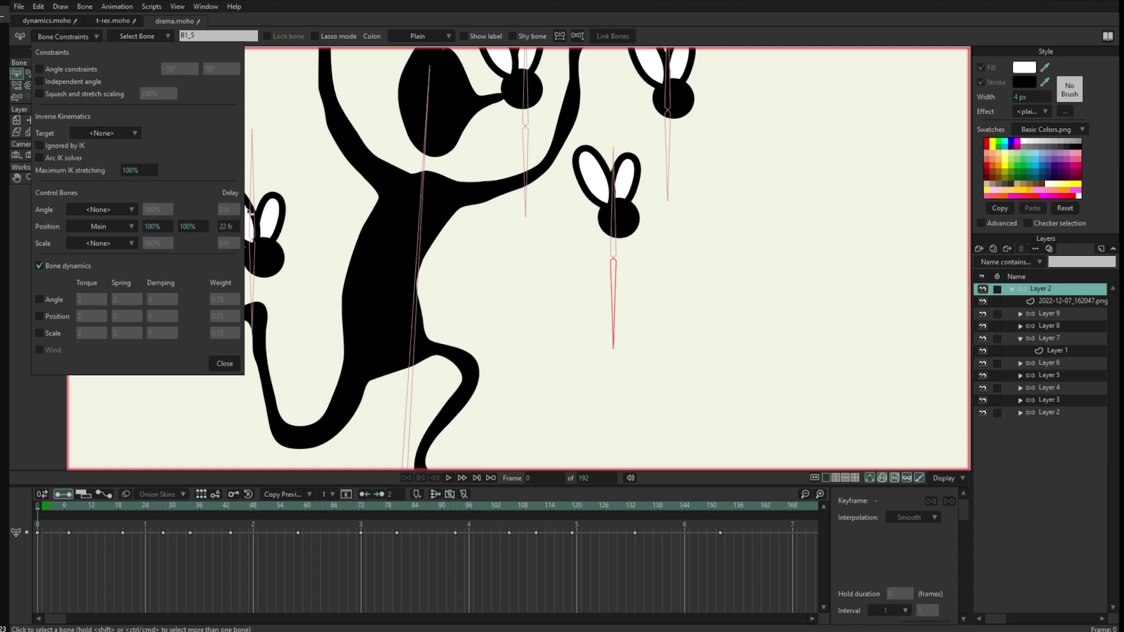
click(224, 364)
Step: Disable bone dynamics for the project, scrub the animation to frames 32 and 62, and return to frame 0
drag(41, 507, 68, 507)
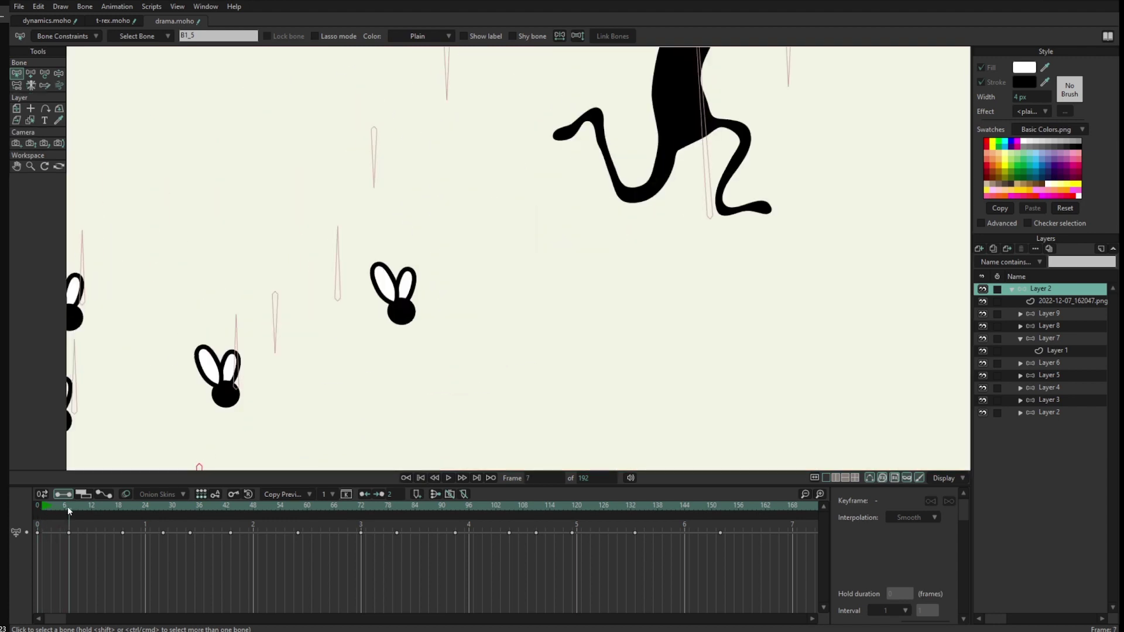
scroll(522, 247, down, 3)
click(117, 7)
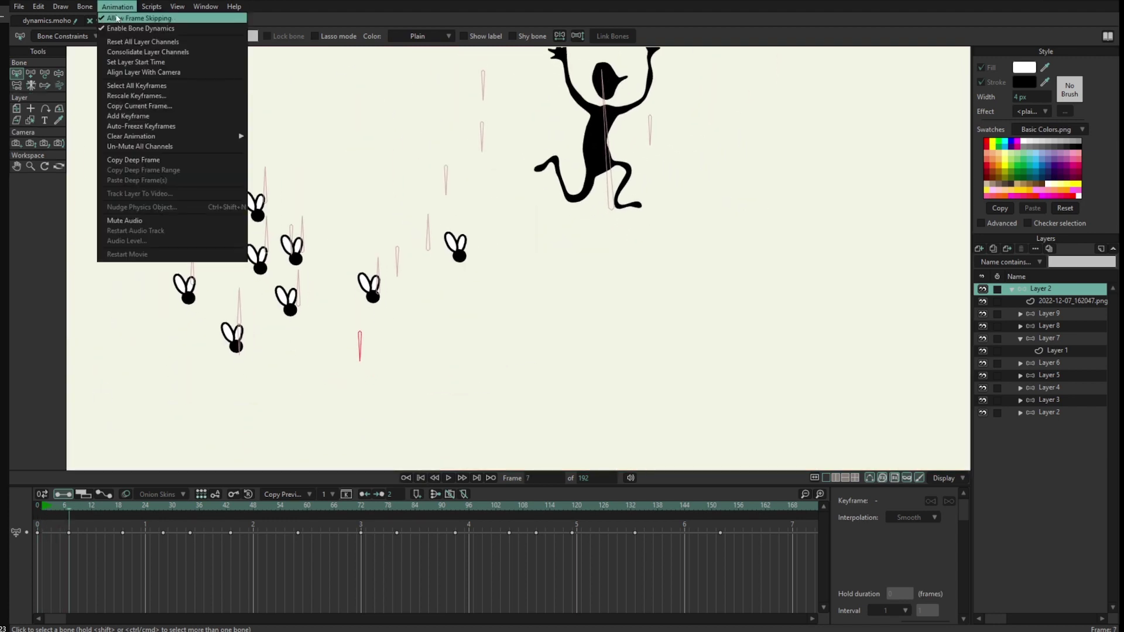
click(208, 504)
drag(69, 508, 183, 508)
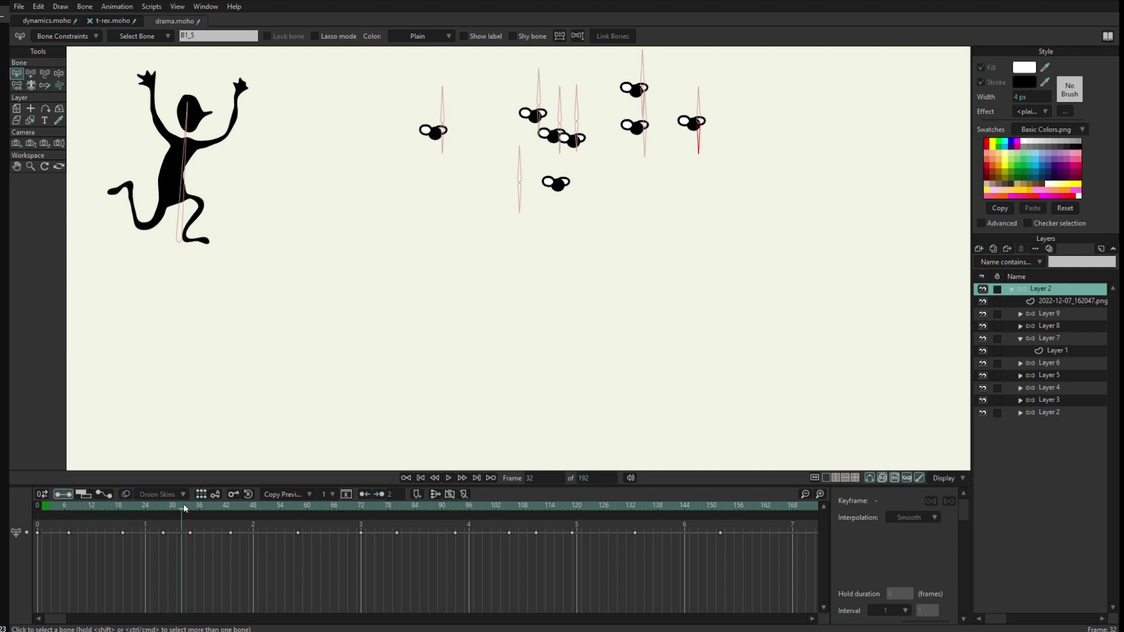
drag(184, 503, 317, 508)
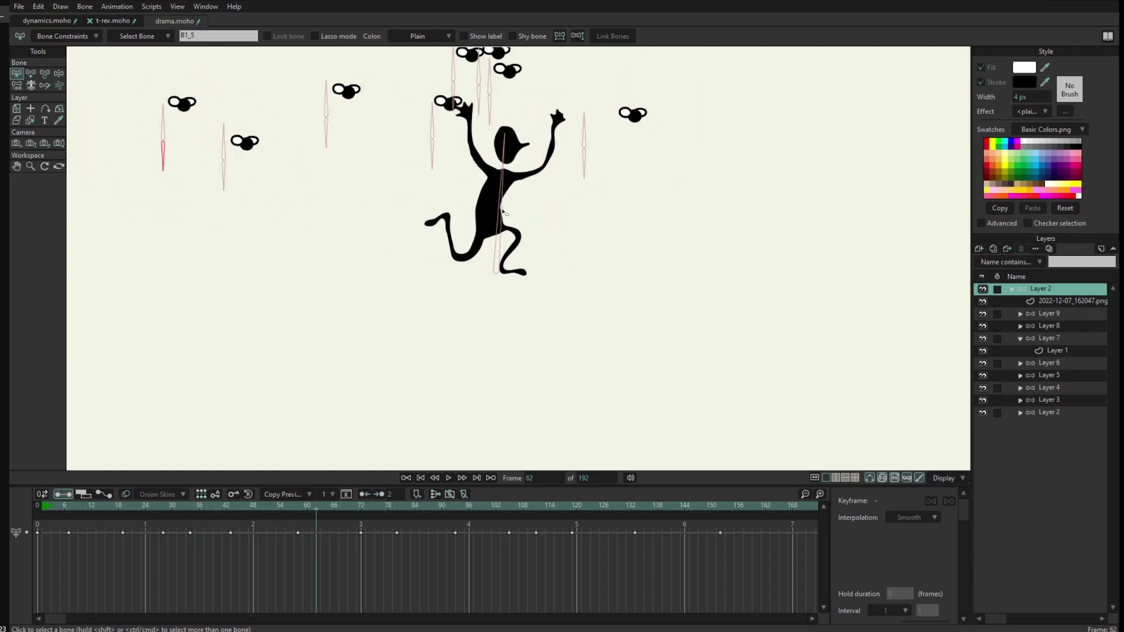
drag(319, 509, 37, 509)
scroll(668, 167, up, 3)
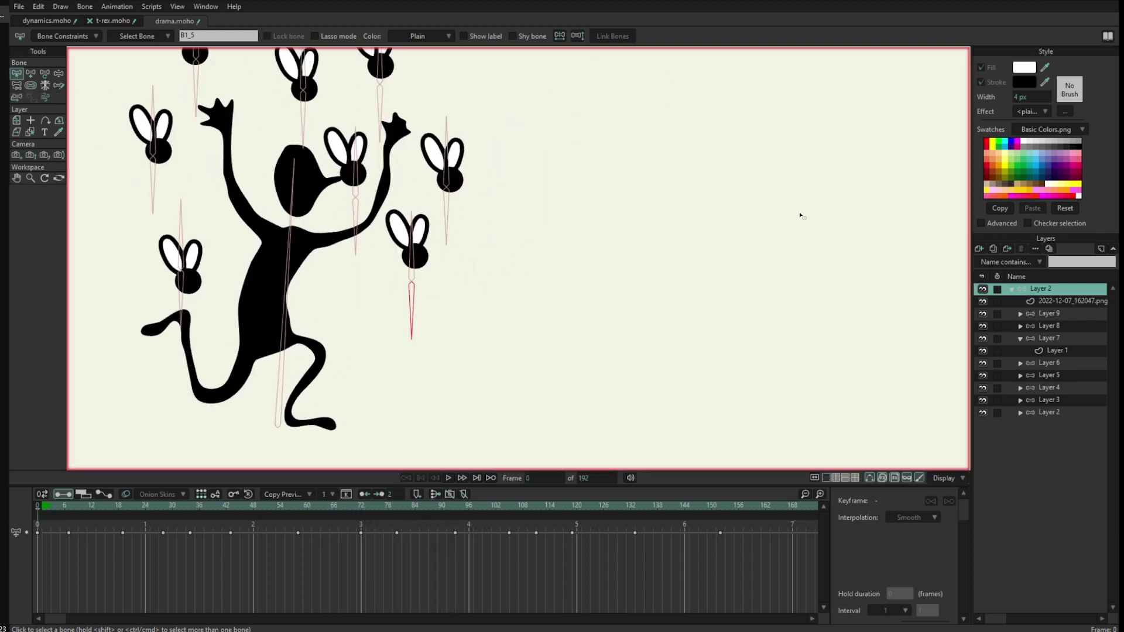
Step: Select the fly's child bone B2_5, examine its position dynamics settings, and reselect its parent bone B1_5
scroll(410, 293, up, 2)
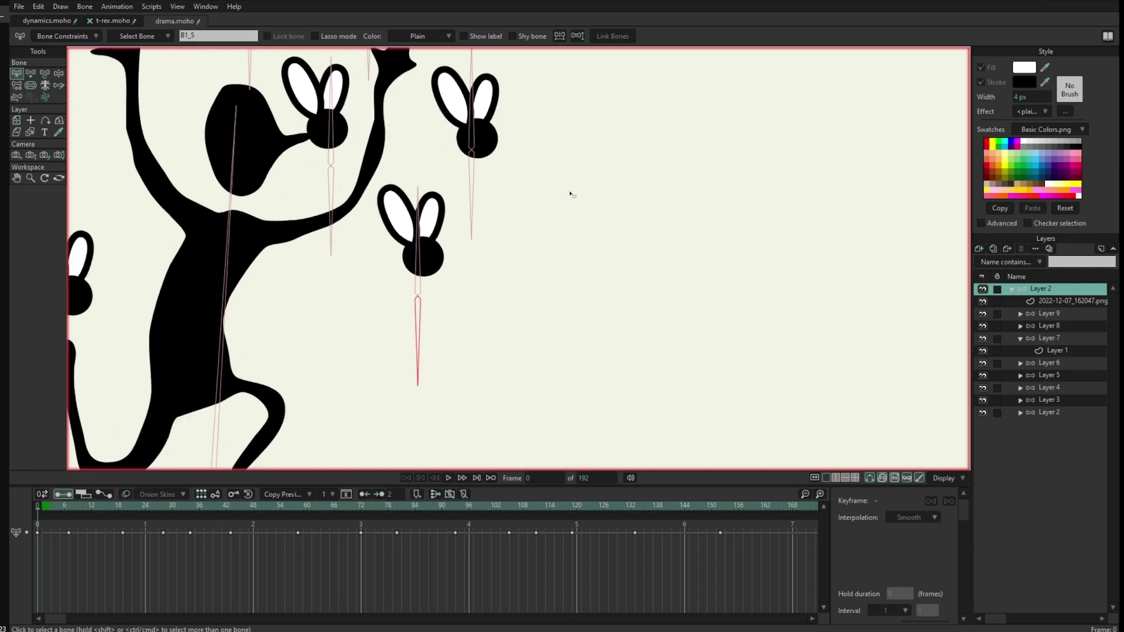
click(418, 257)
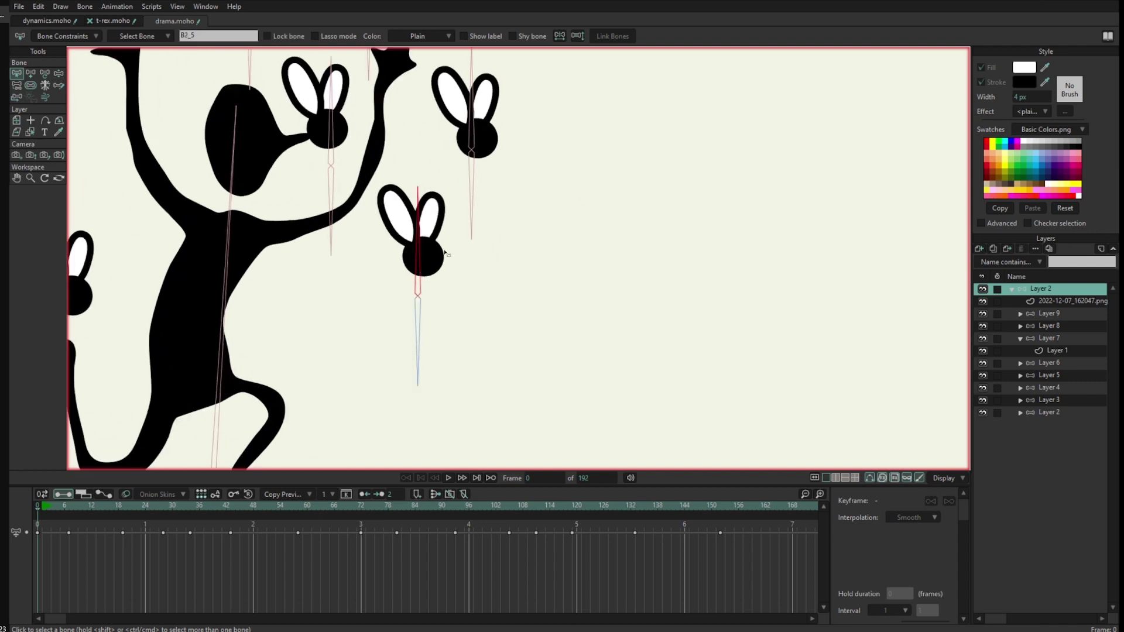
scroll(419, 202, up, 1)
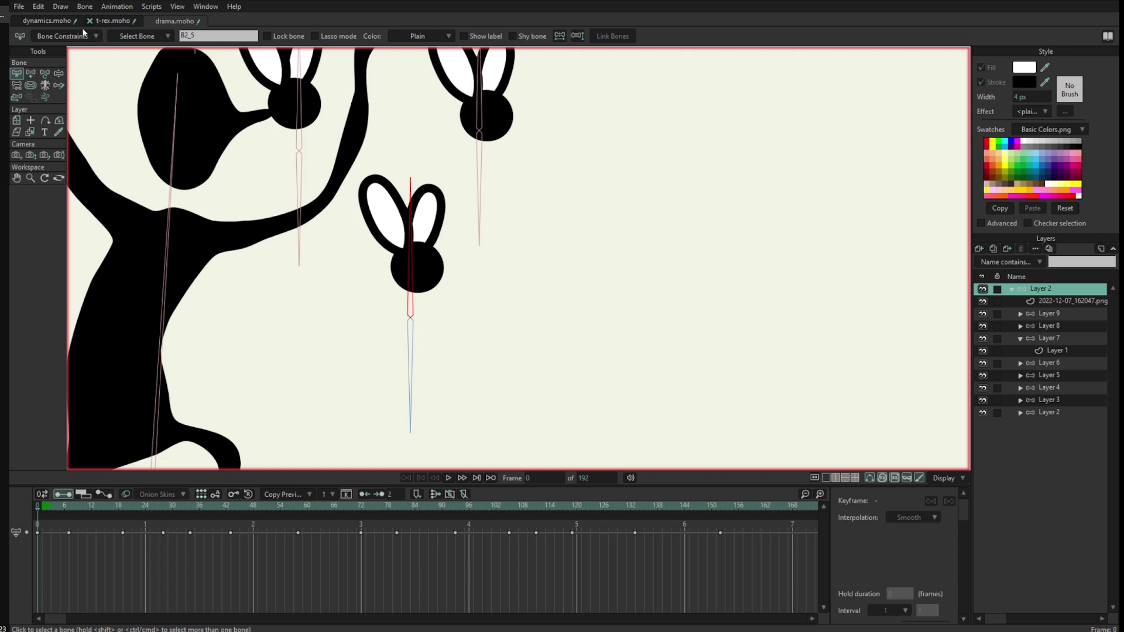
click(410, 345)
click(409, 300)
click(75, 40)
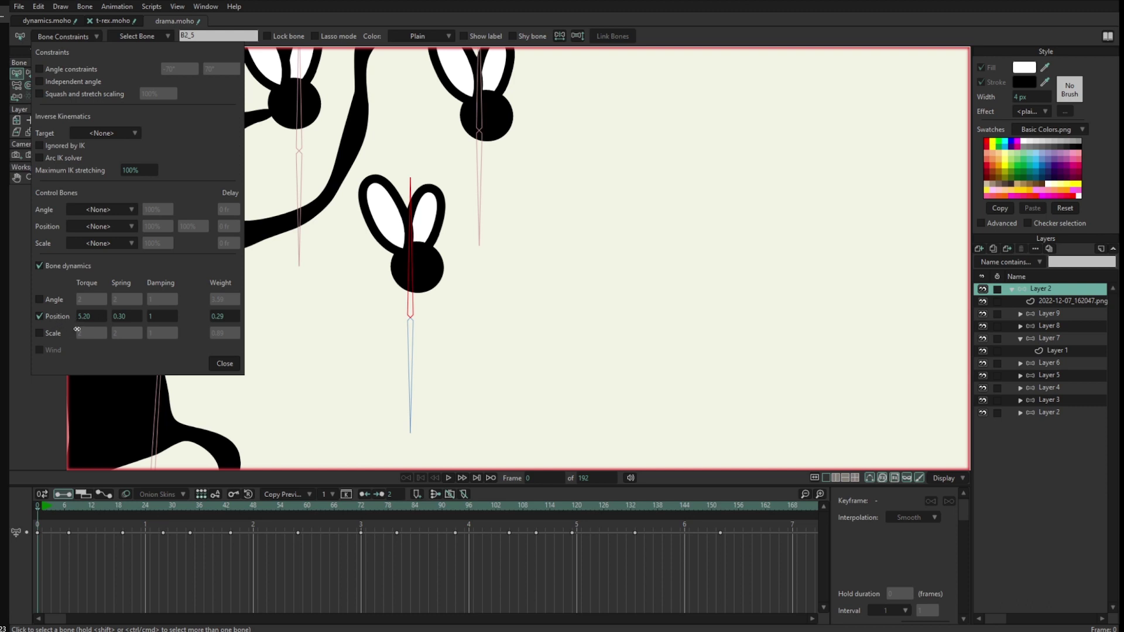
click(224, 363)
click(394, 323)
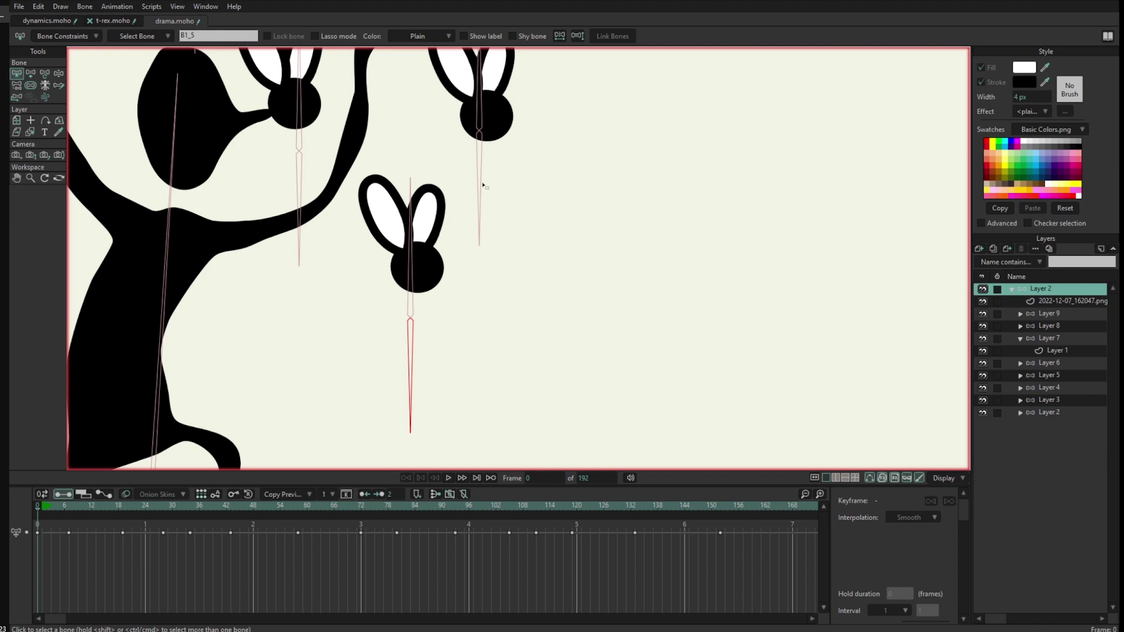
Step: Enable bone dynamics again, play the animation to review the flies following the figure, and return to frame 0
scroll(420, 212, down, 2)
click(112, 7)
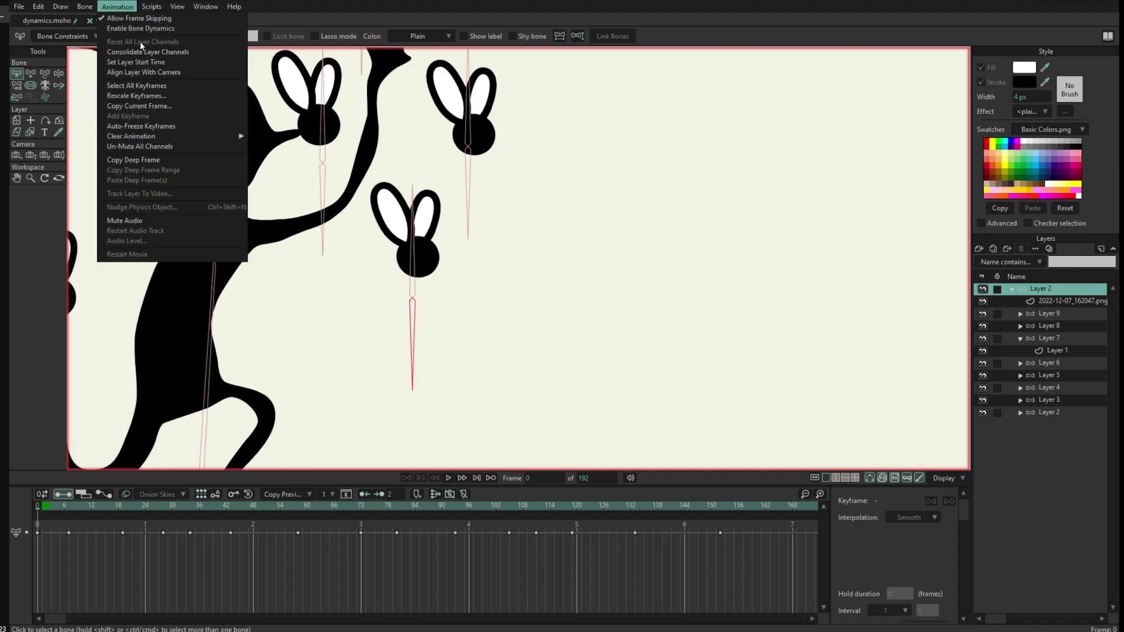
click(552, 181)
scroll(549, 225, down, 5)
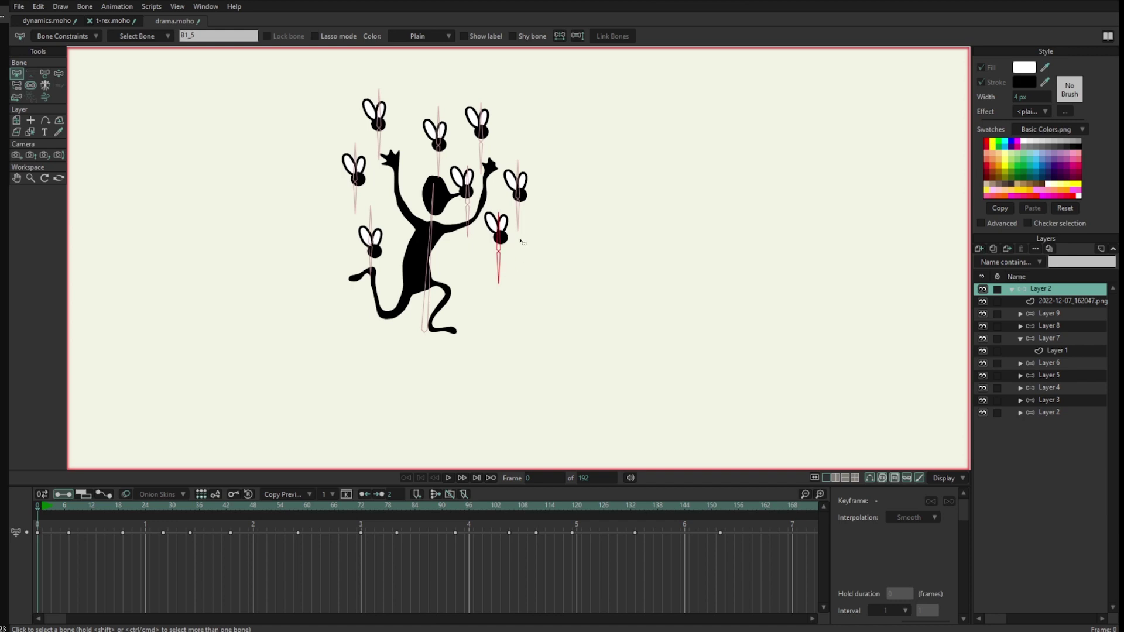
key(space)
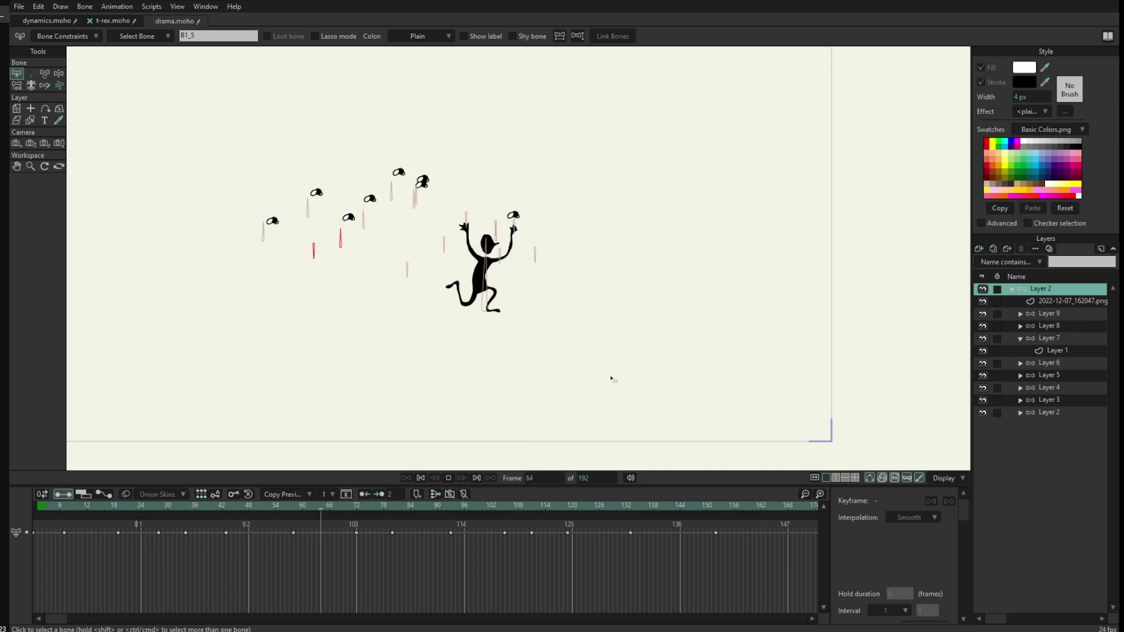
key(space)
click(33, 510)
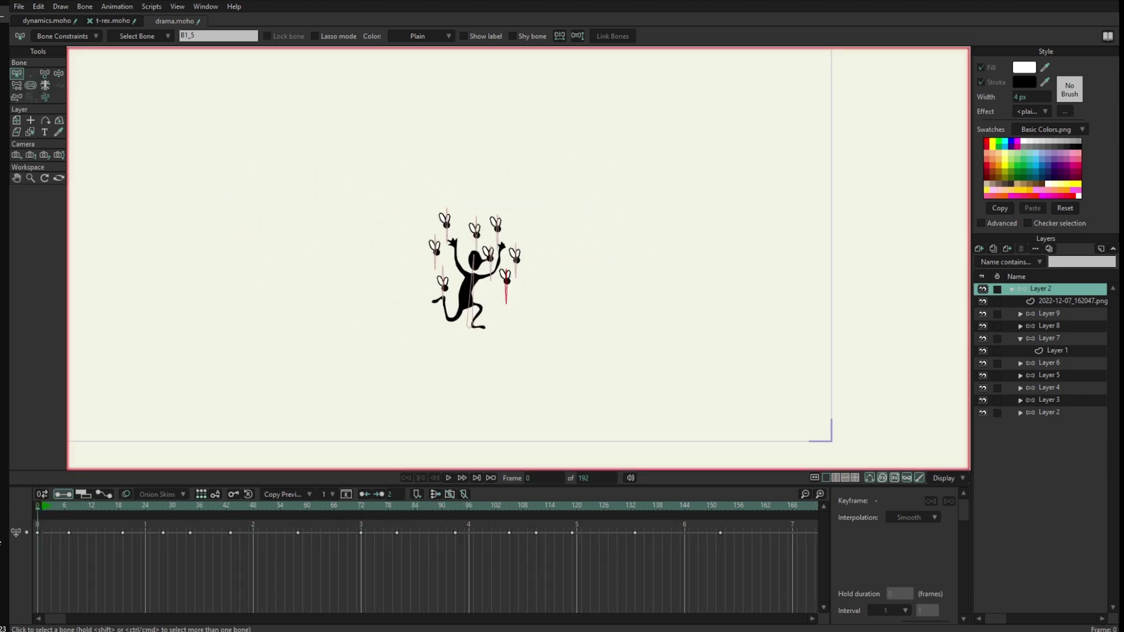
Step: Compare the position control delays of the other flies' parent bones, including B1_2, B1_7 and B1_3
scroll(759, 220, up, 6)
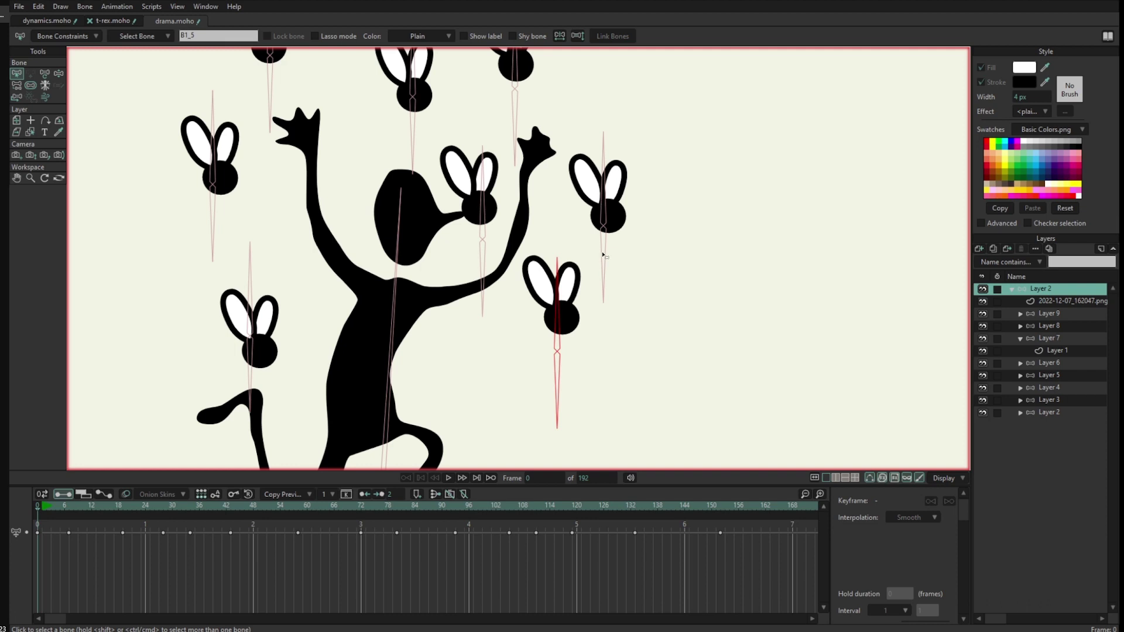
click(605, 249)
click(63, 36)
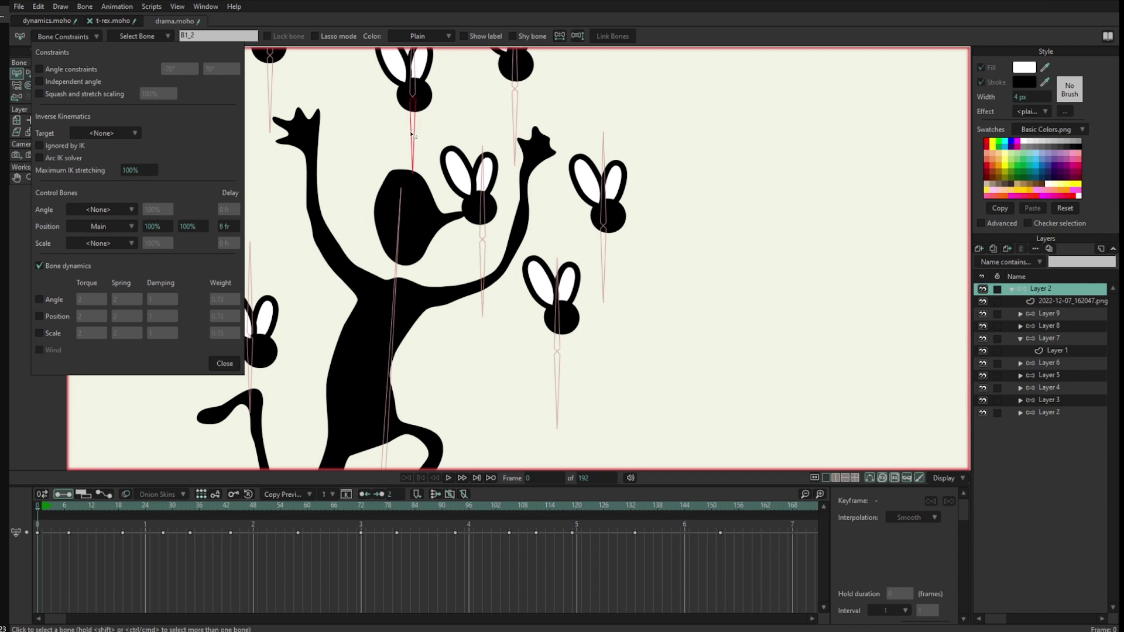
drag(404, 136, 547, 204)
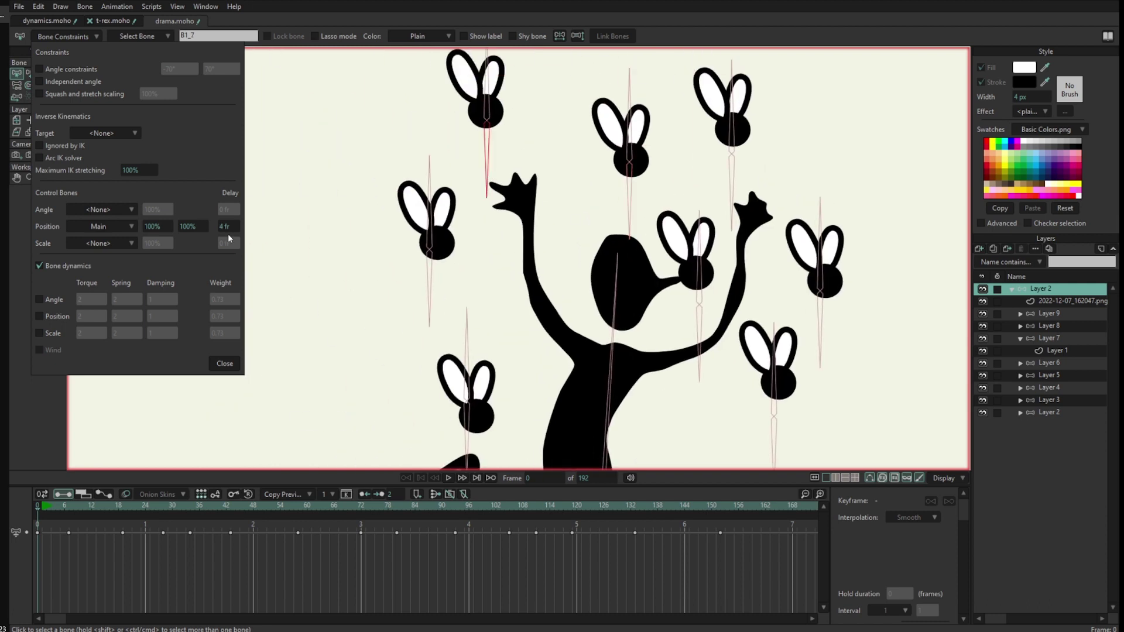
click(429, 294)
click(429, 294)
drag(429, 294, 461, 206)
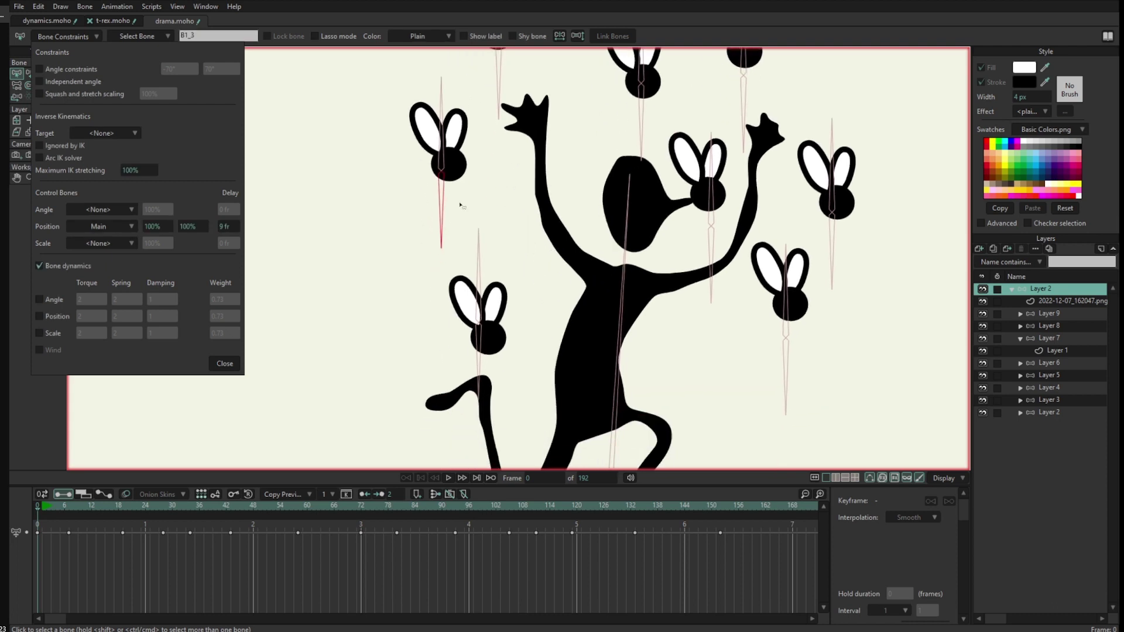
click(225, 363)
Step: Play the animation from frame 0 to watch the flies trail the figure with their different delays
scroll(339, 283, down, 5)
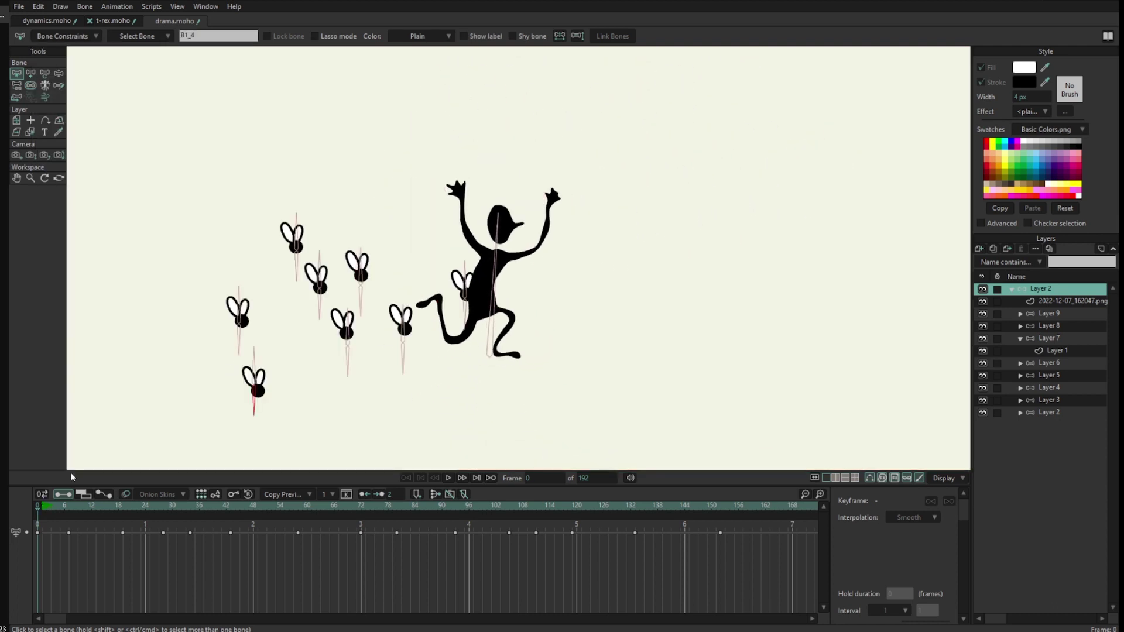
key(space)
scroll(359, 311, down, 4)
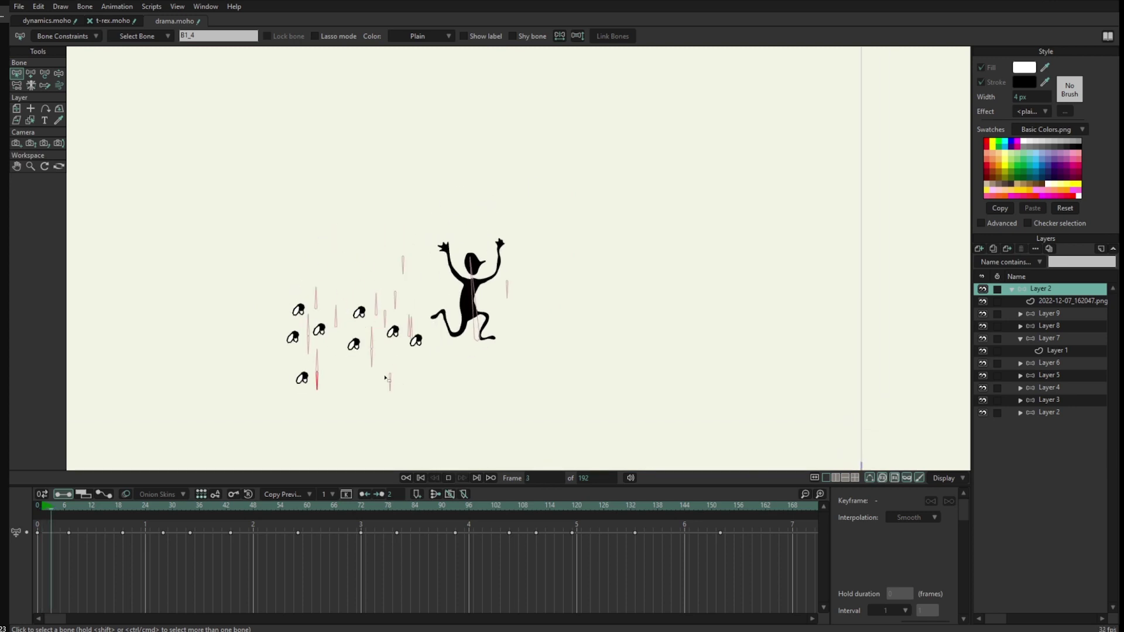